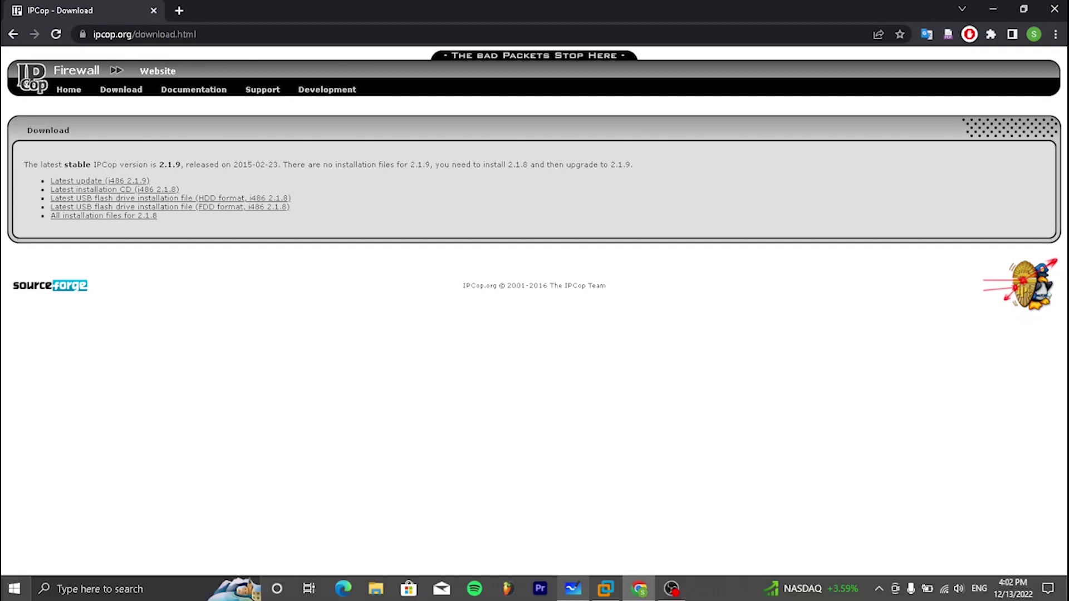
Start a new custom virtual machine from an installer disc image and name it IPCop
click(607, 594)
click(607, 594)
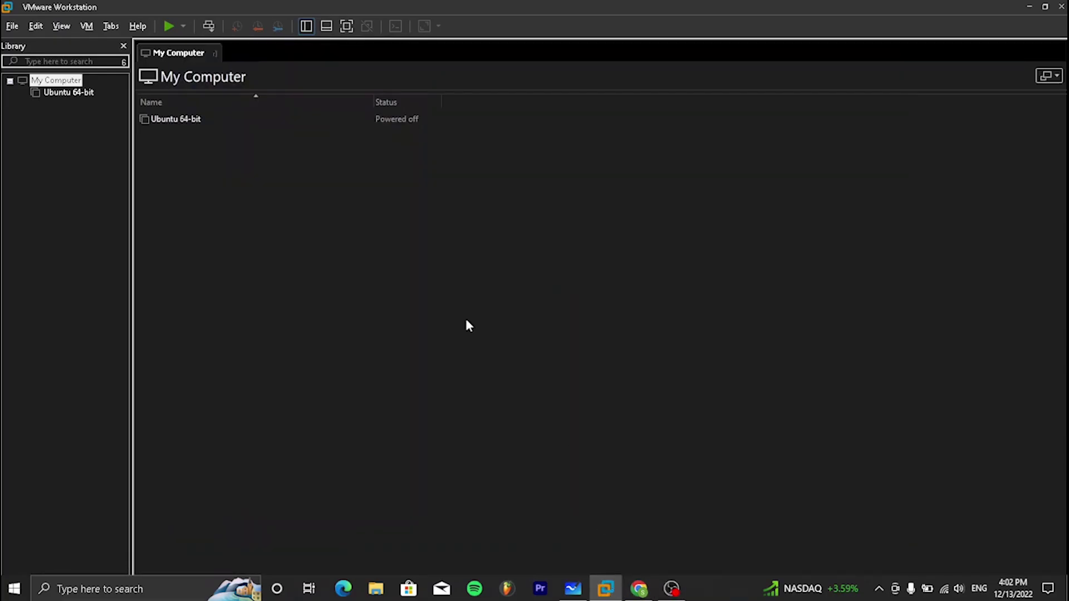
click(10, 26)
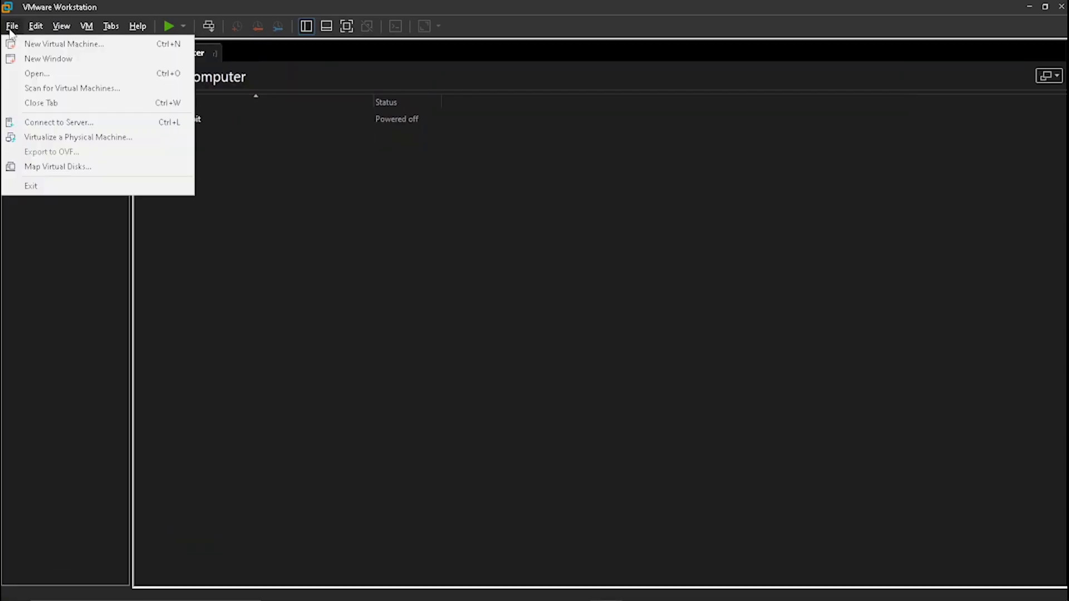
click(25, 46)
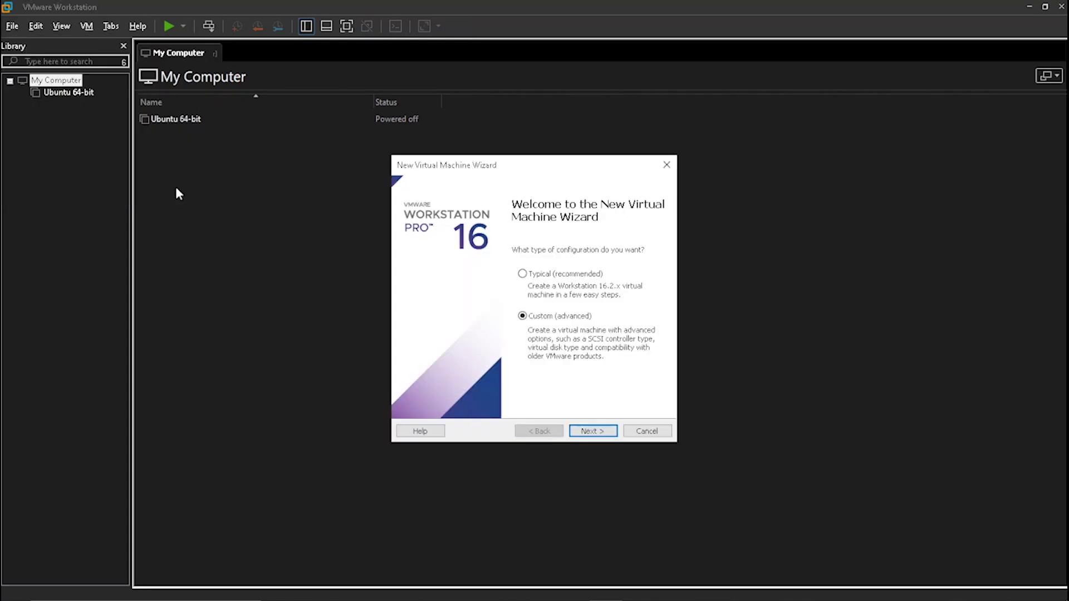
click(588, 433)
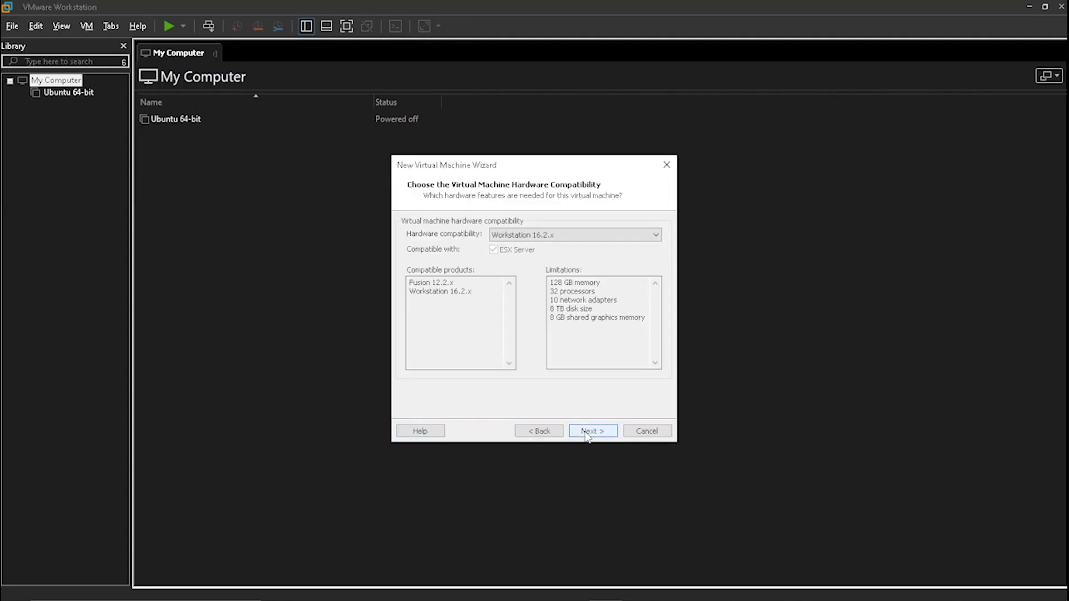
click(591, 432)
click(449, 306)
click(598, 434)
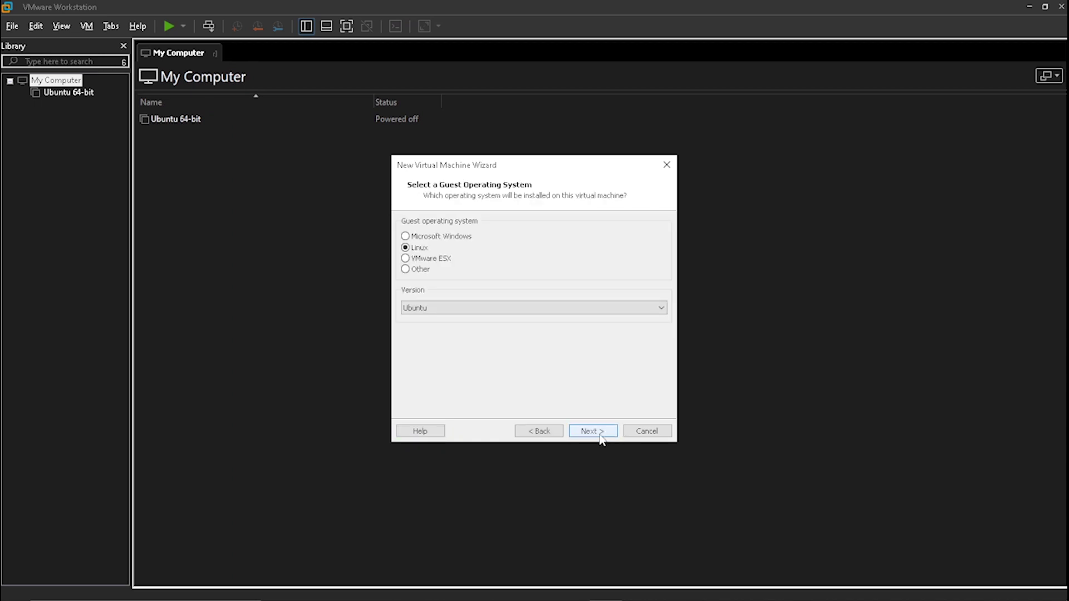
click(601, 437)
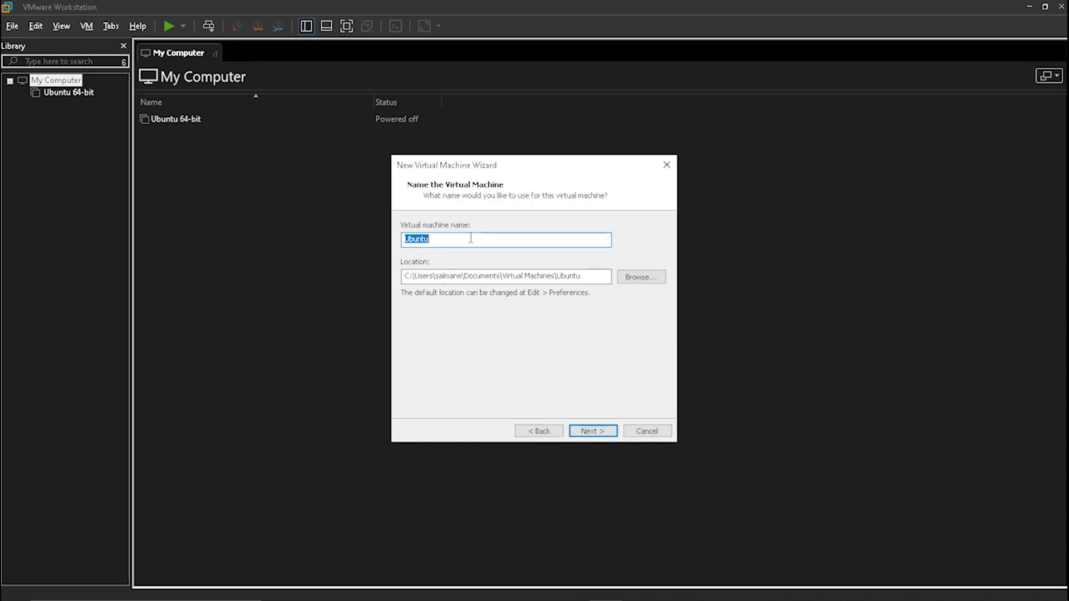
text(IPCop)
click(577, 430)
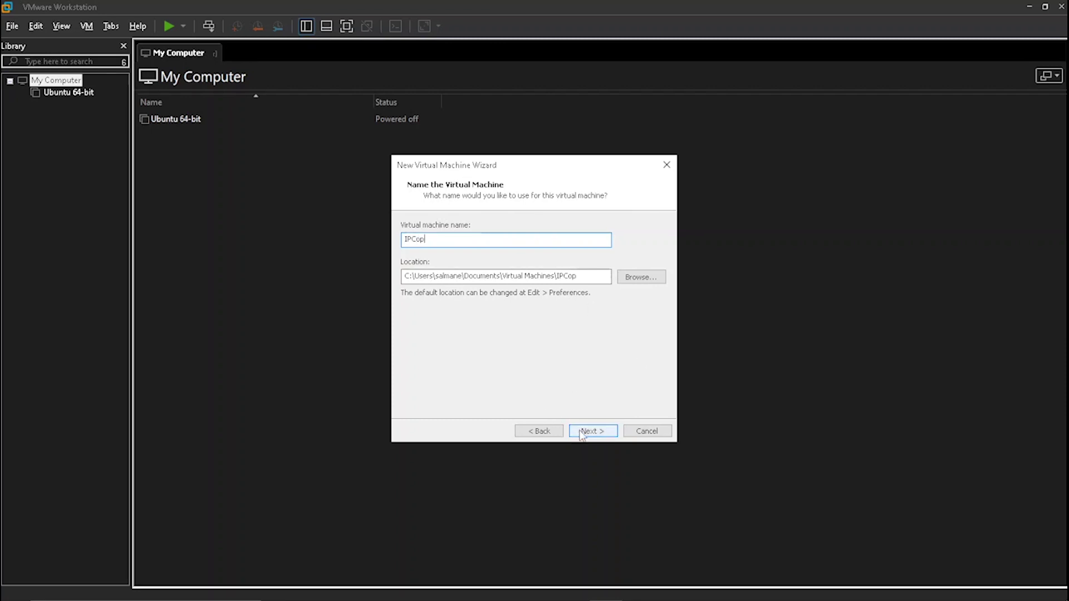
Give the IPCop VM 1 processor and about 512 MB of memory
text(1)
click(613, 436)
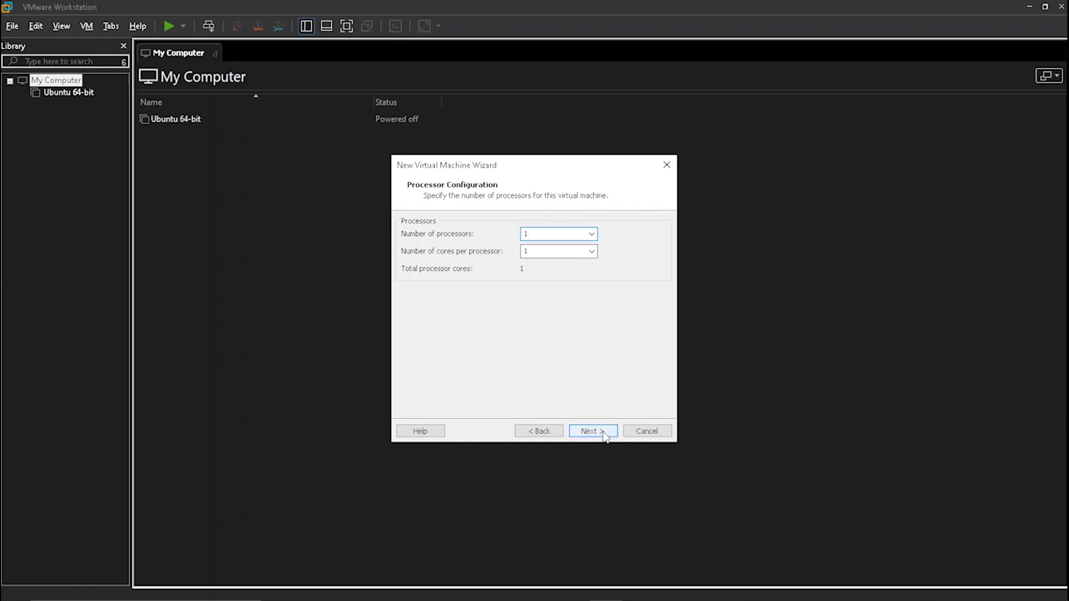
mouse_move(439, 298)
mouse_down()
mouse_move(439, 327)
mouse_move(439, 319)
mouse_up()
click(639, 245)
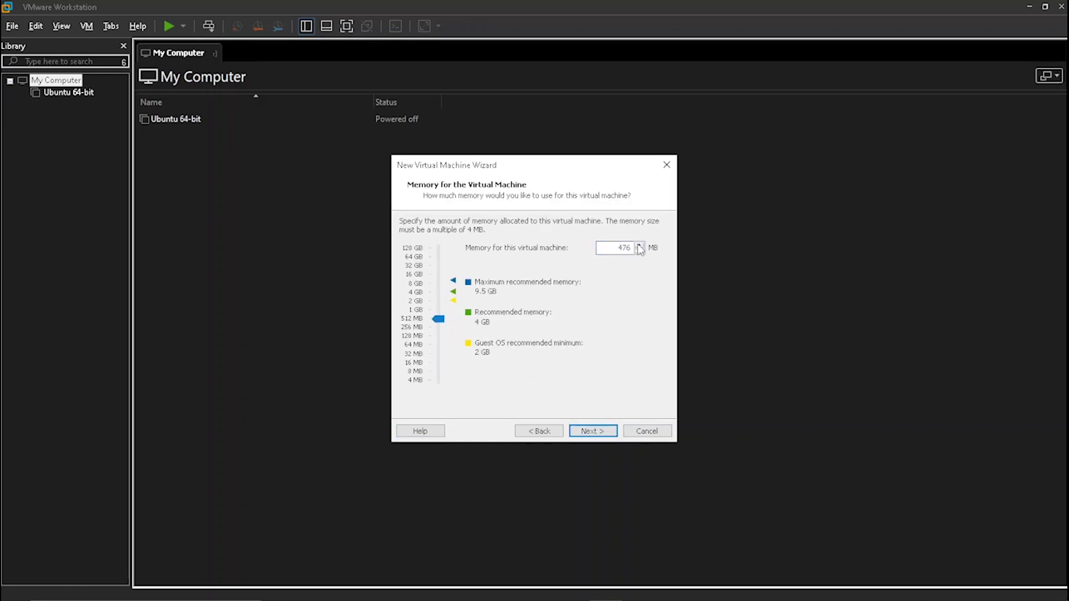
click(439, 319)
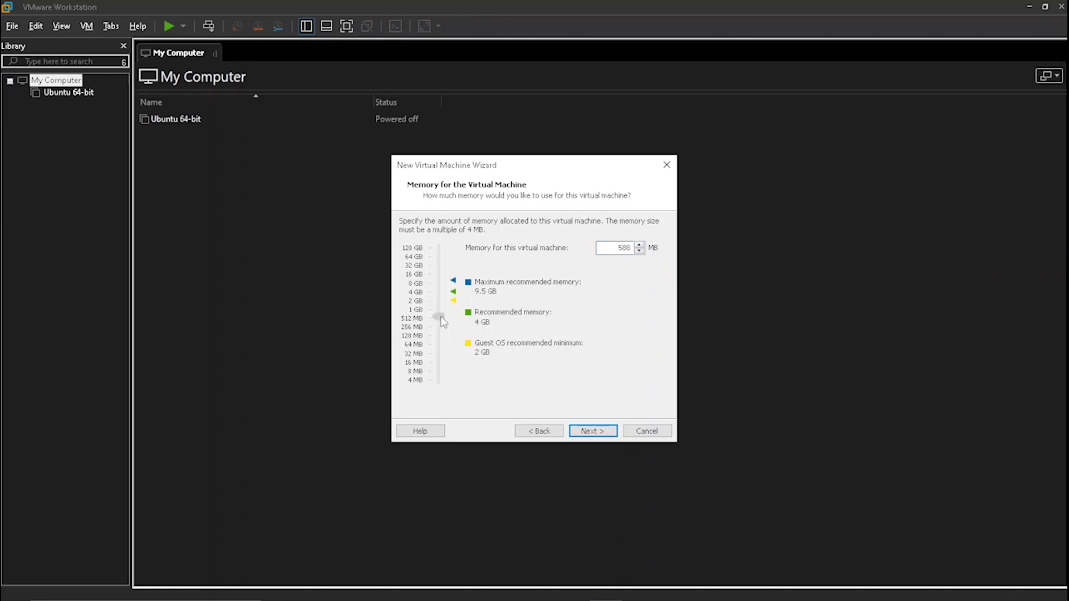
drag(440, 318, 441, 320)
Use bridged networking and a new 20 GB SATA disk named IPCop.vmdk
click(593, 432)
click(406, 237)
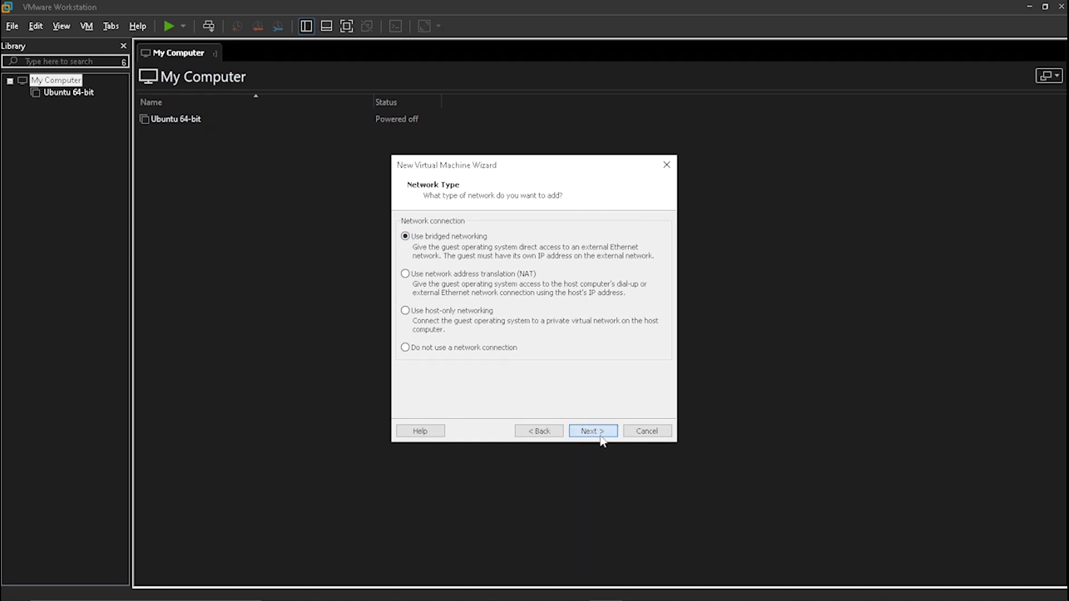
click(602, 434)
click(601, 434)
click(420, 266)
click(589, 433)
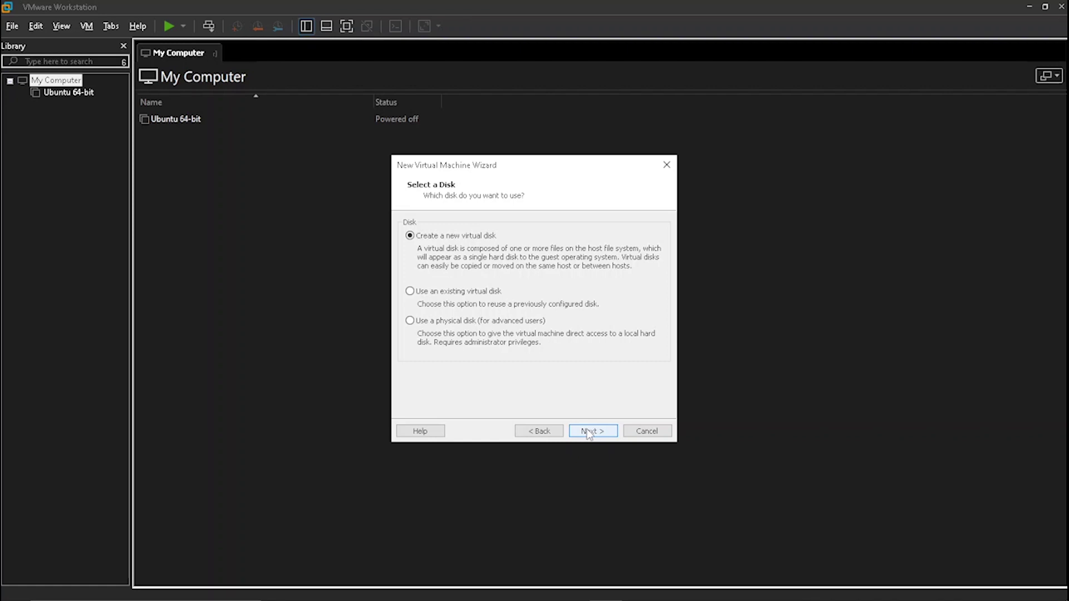
click(588, 433)
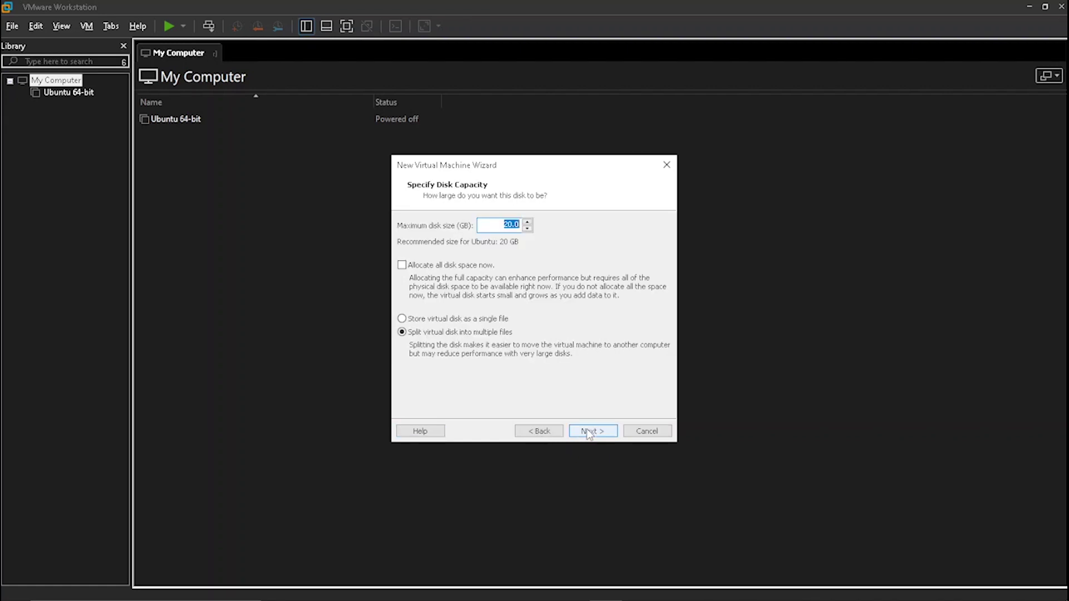
key(Home)
click(597, 430)
click(603, 432)
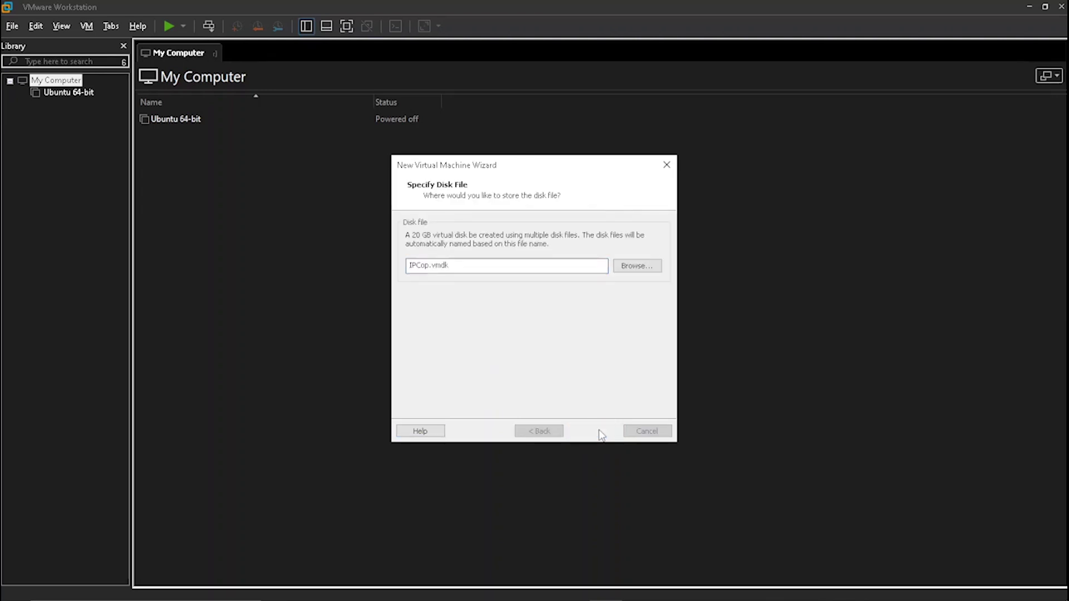
key(alt+c)
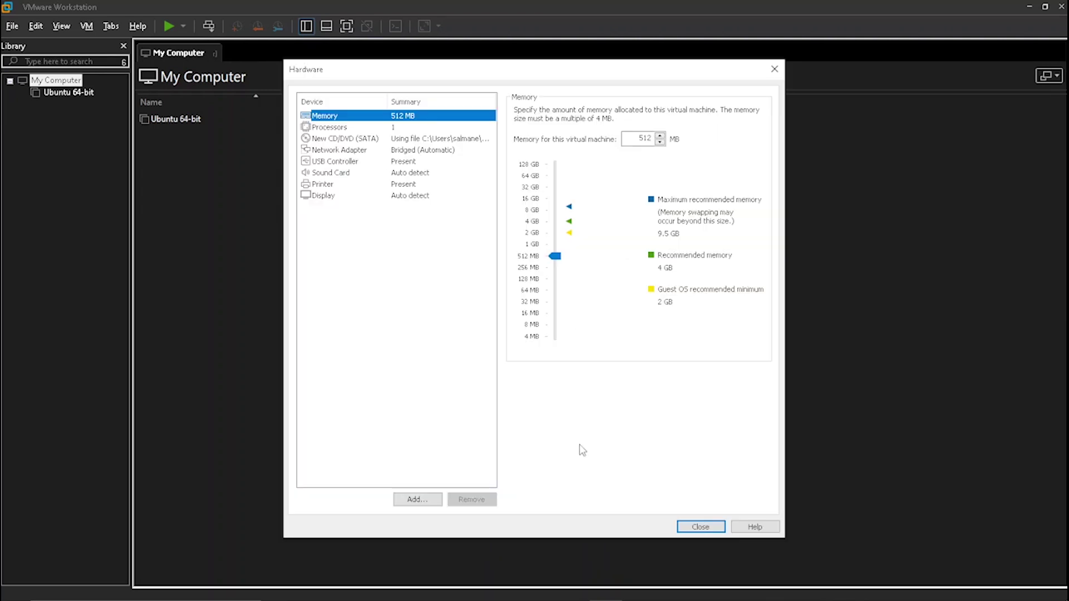
Add a second network adapter on Custom VMnet8 (NAT) and finish the IPCop VM wizard
click(415, 497)
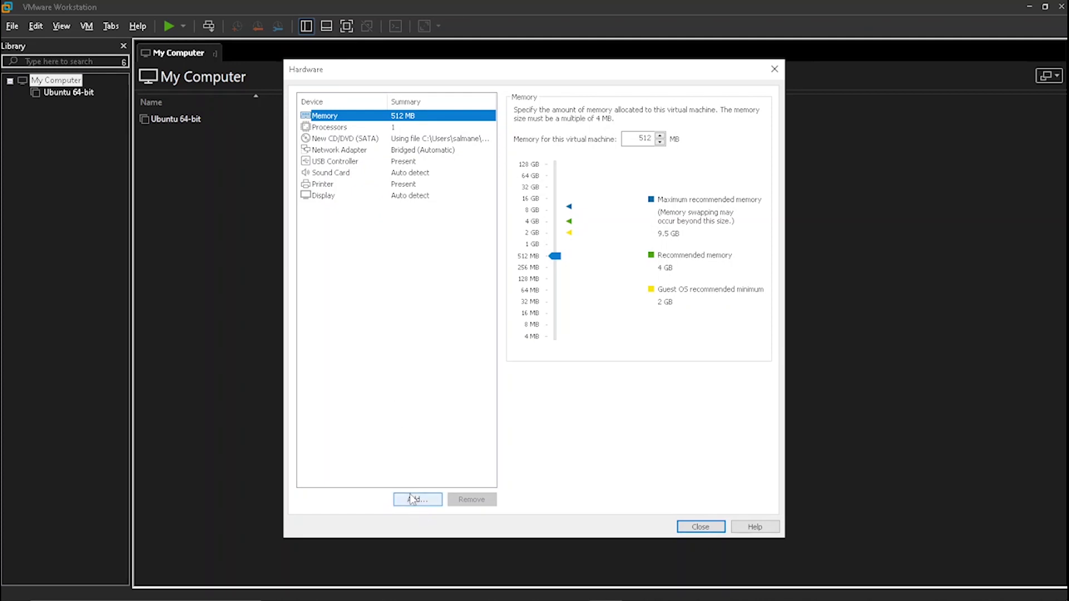
click(452, 261)
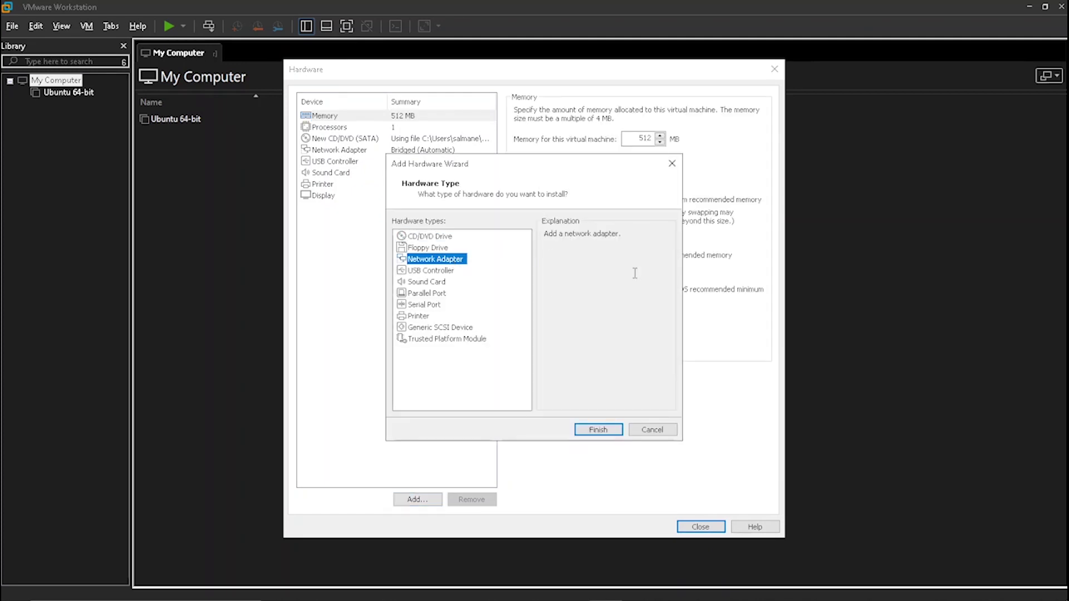
click(607, 431)
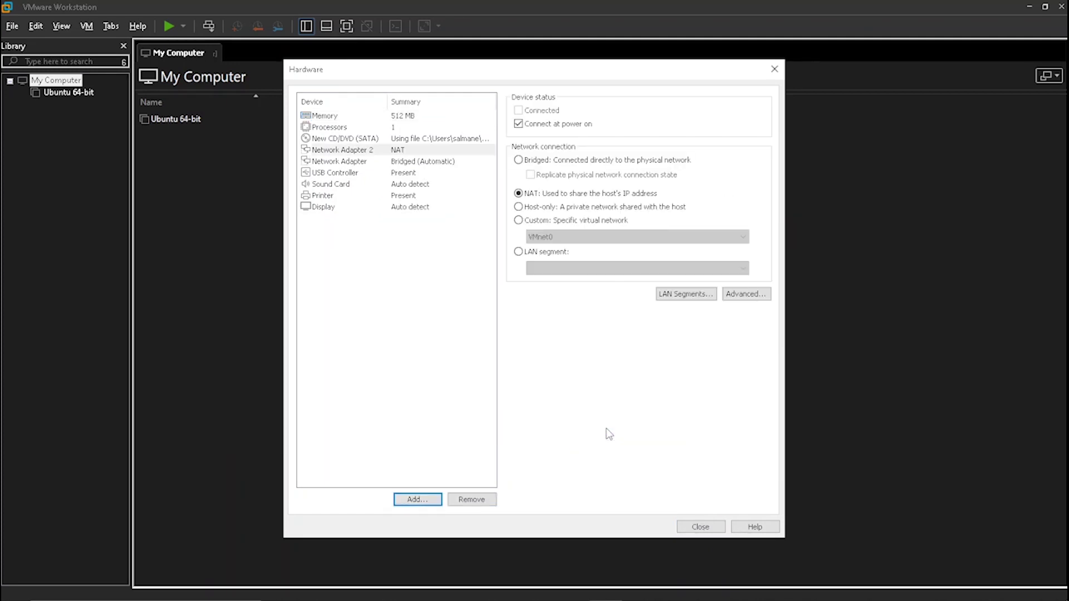
click(576, 220)
click(598, 238)
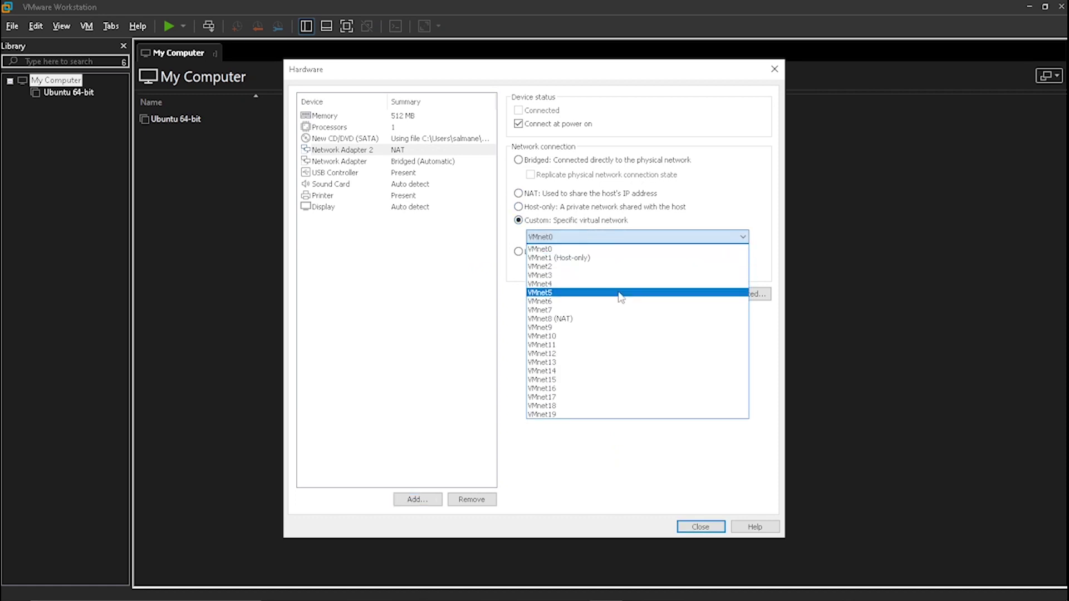
click(589, 320)
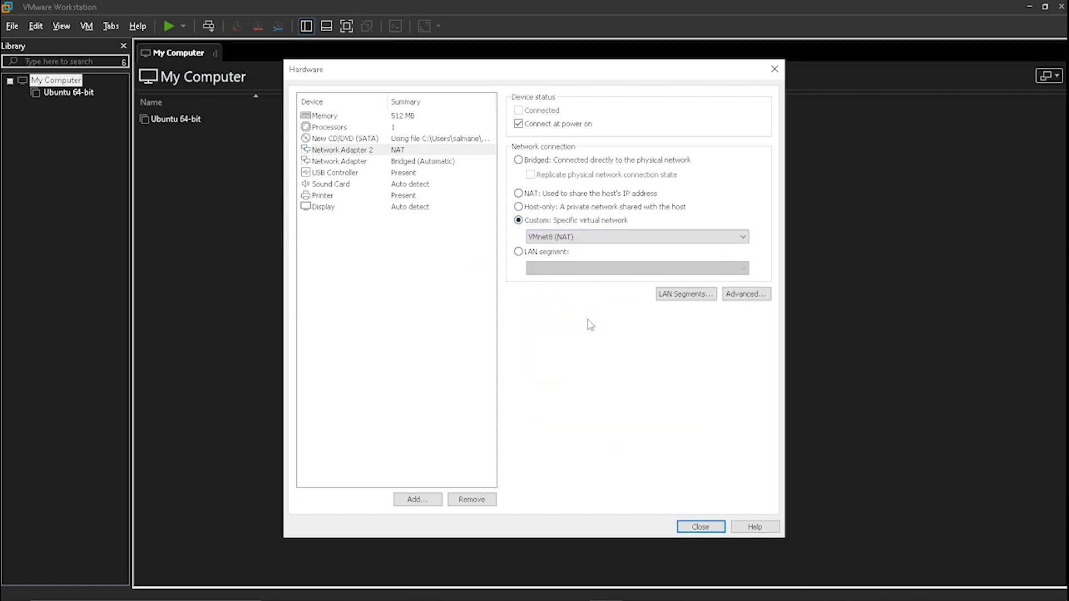
click(700, 527)
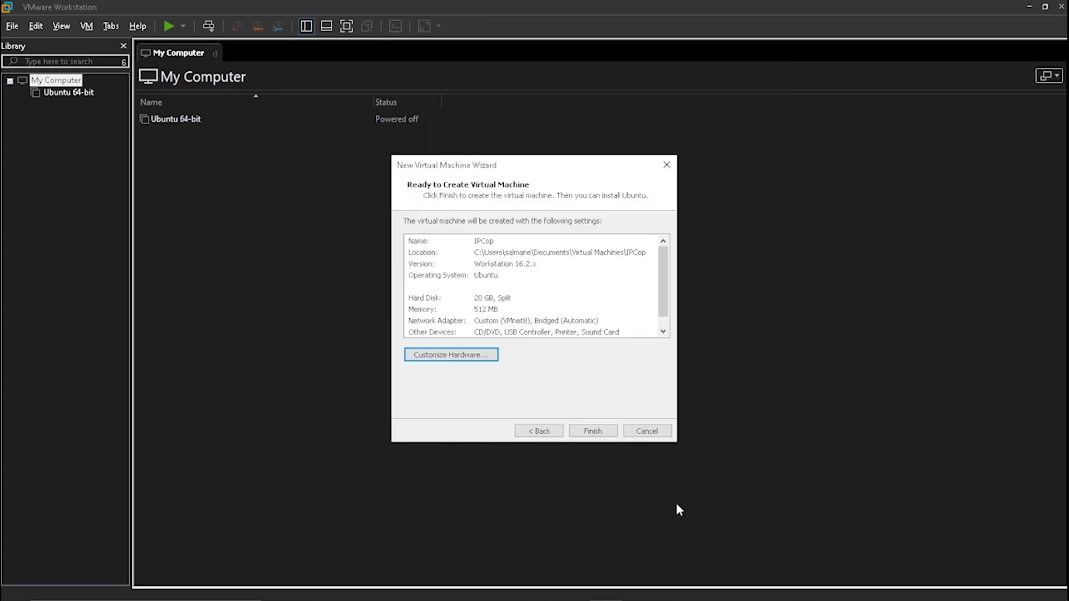
click(595, 431)
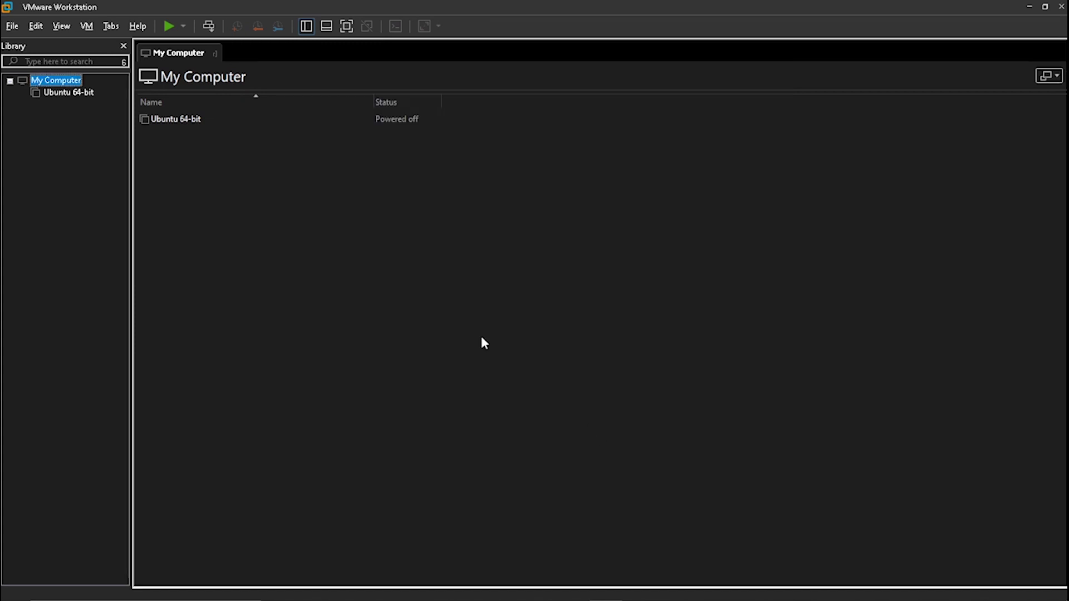
Power on IPCop, boot the default installer and highlight French as the language
click(228, 103)
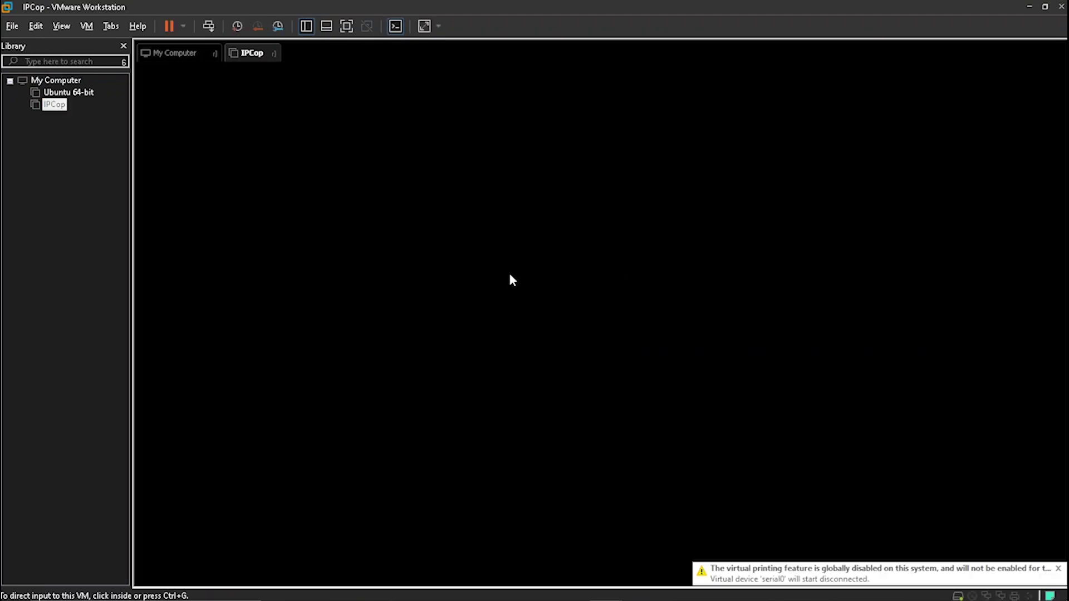
click(509, 279)
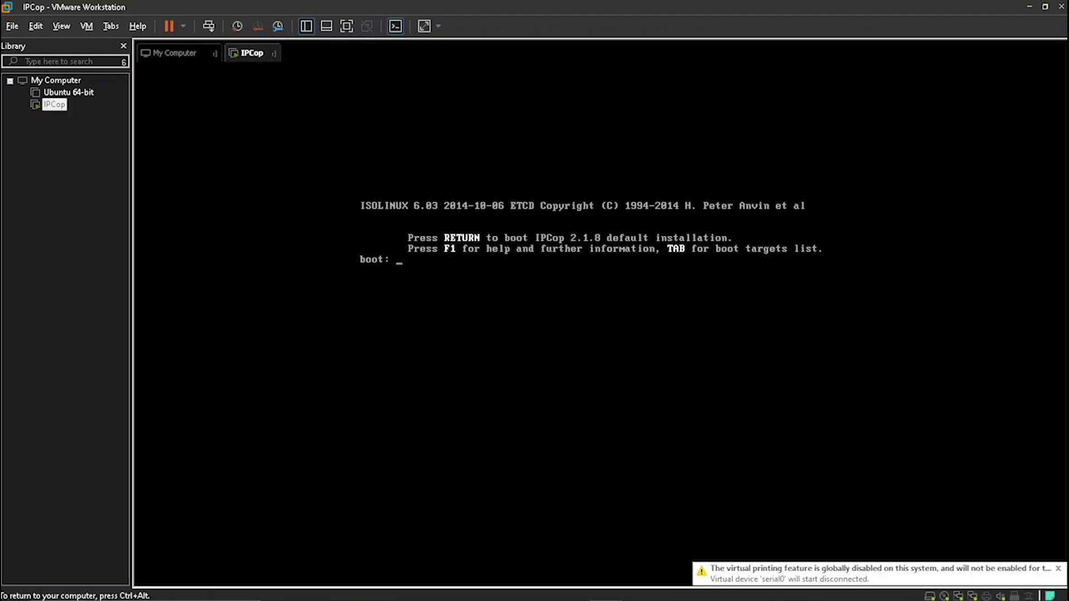
key(Return)
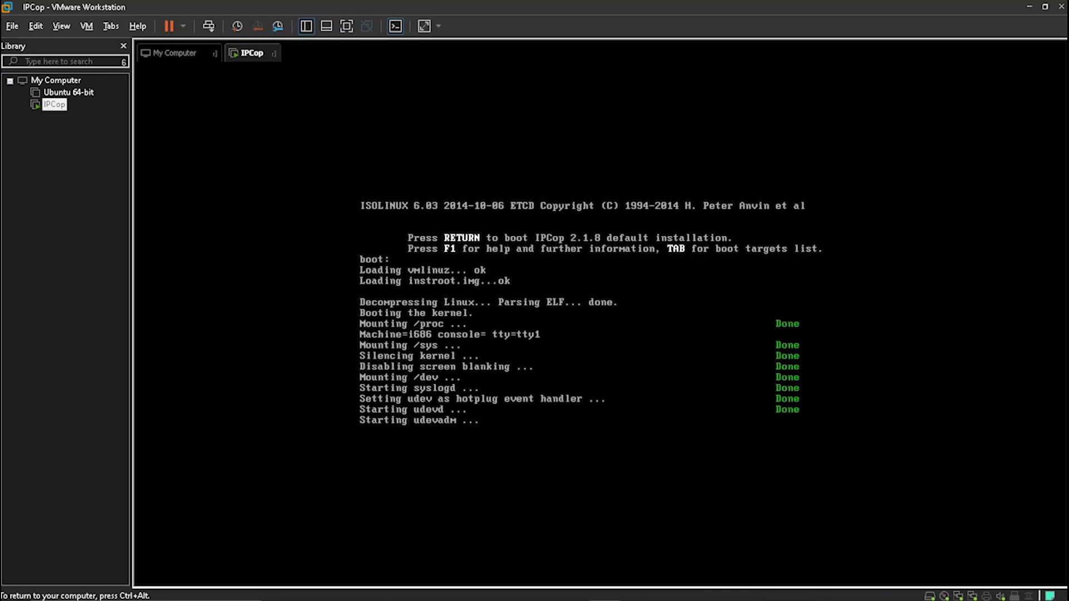
key(Down)
key(Down)
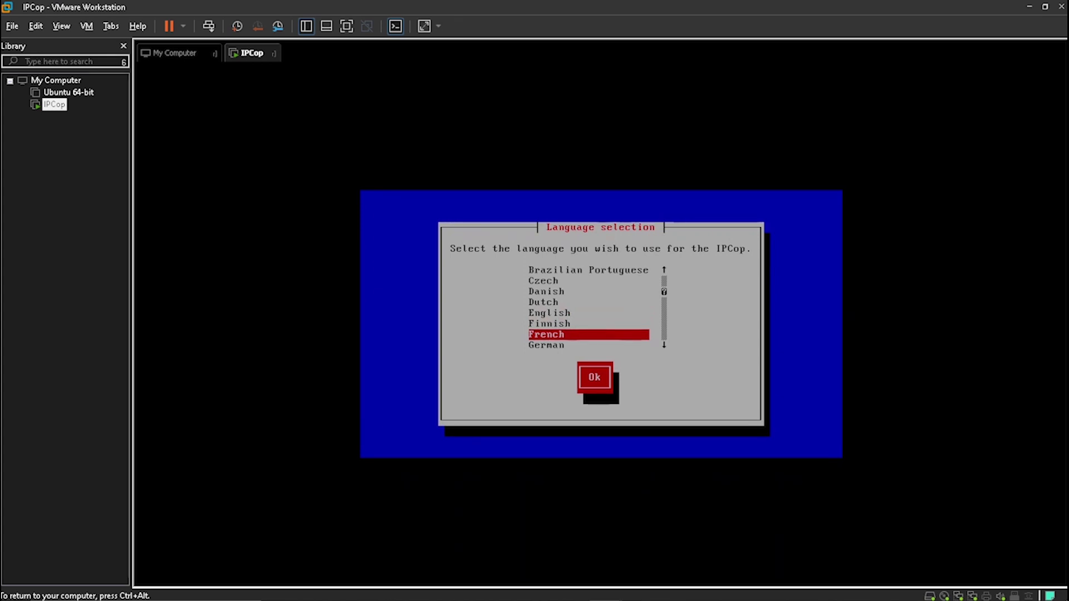
Confirm French, the welcome message, CET timezone, us keyboard and the date and time
key(Return)
key(Return)
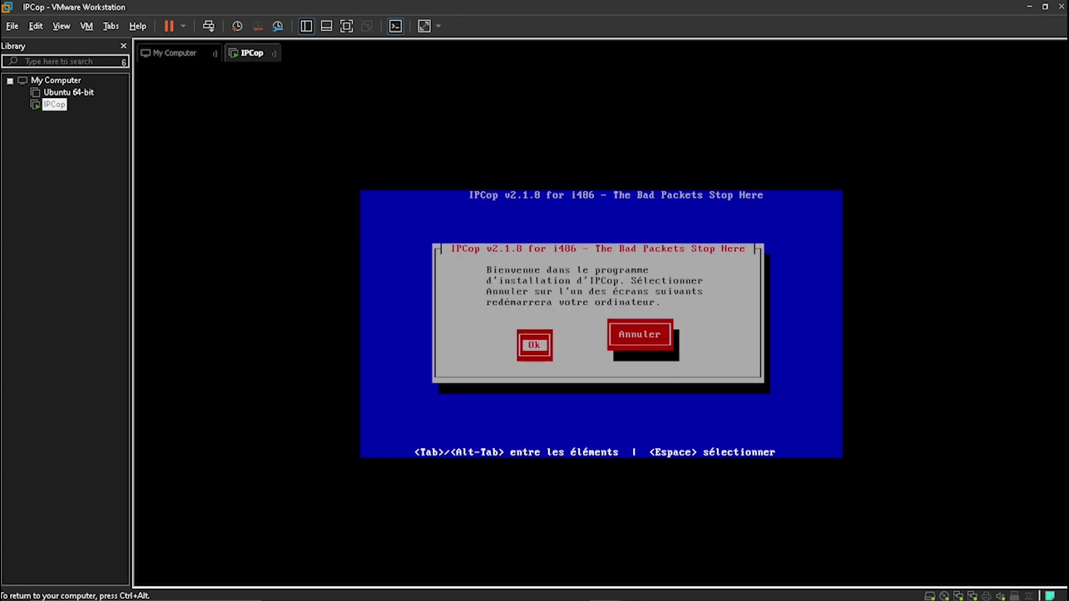
key(Return)
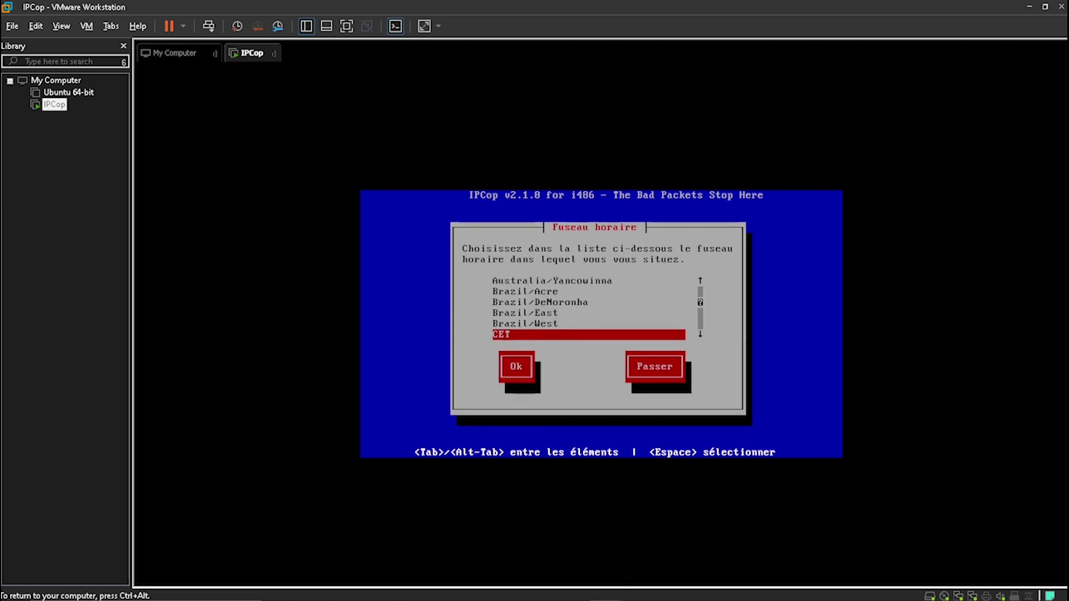
key(Tab)
key(Return)
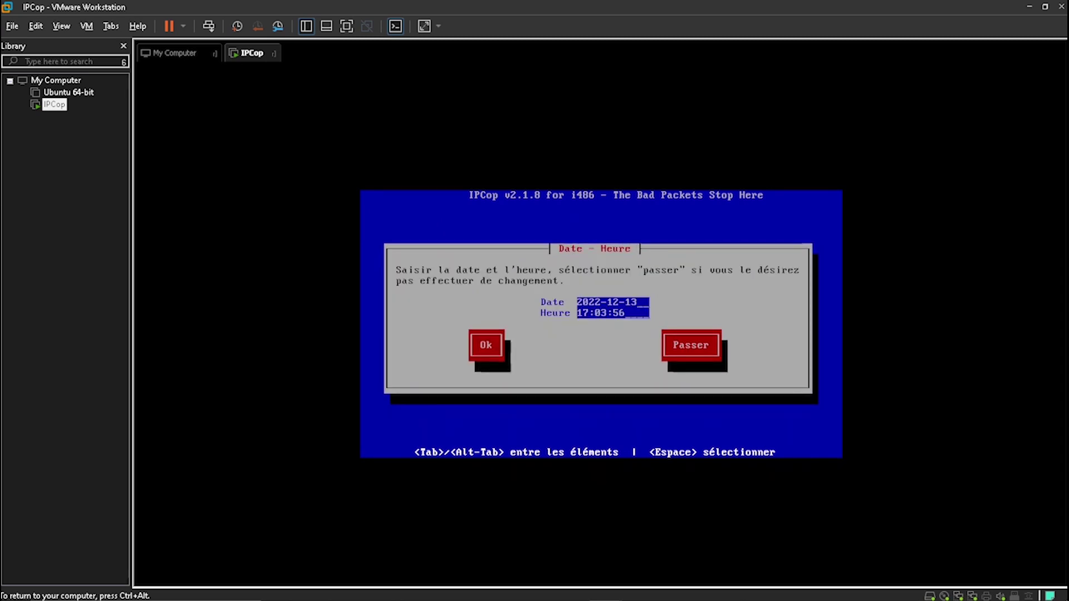
key(Tab)
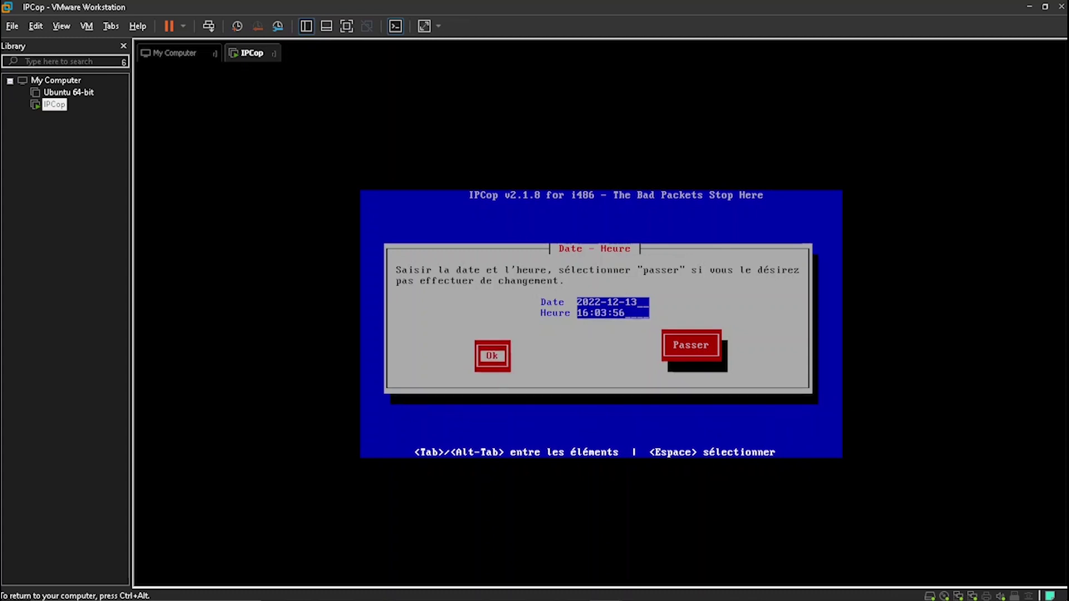
key(Return)
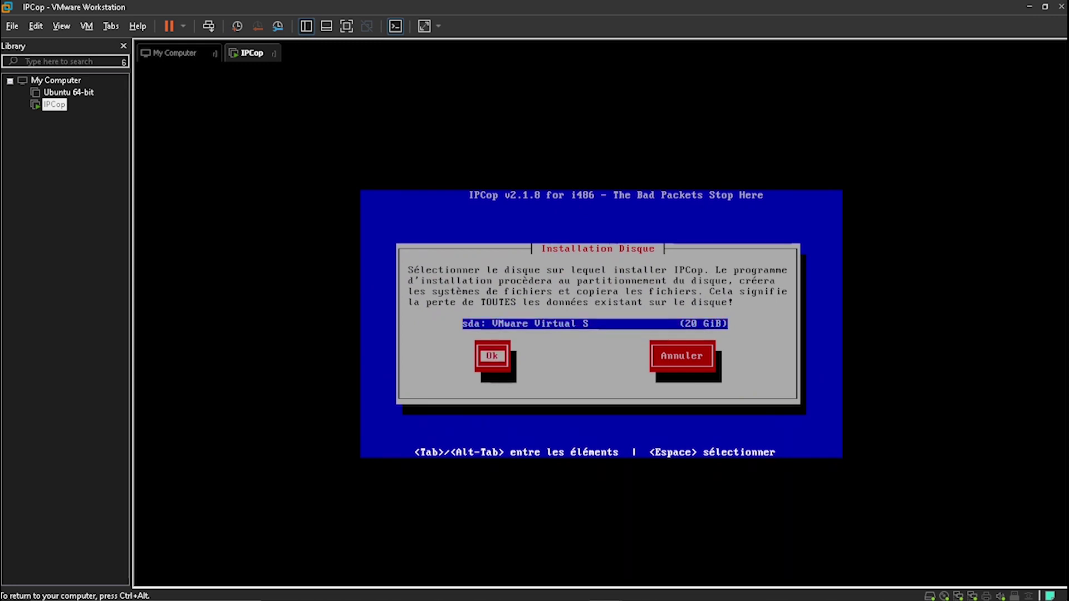
Install IPCop onto the 20 GiB hard disk instead of flash
key(Tab)
key(Return)
key(Tab)
key(Return)
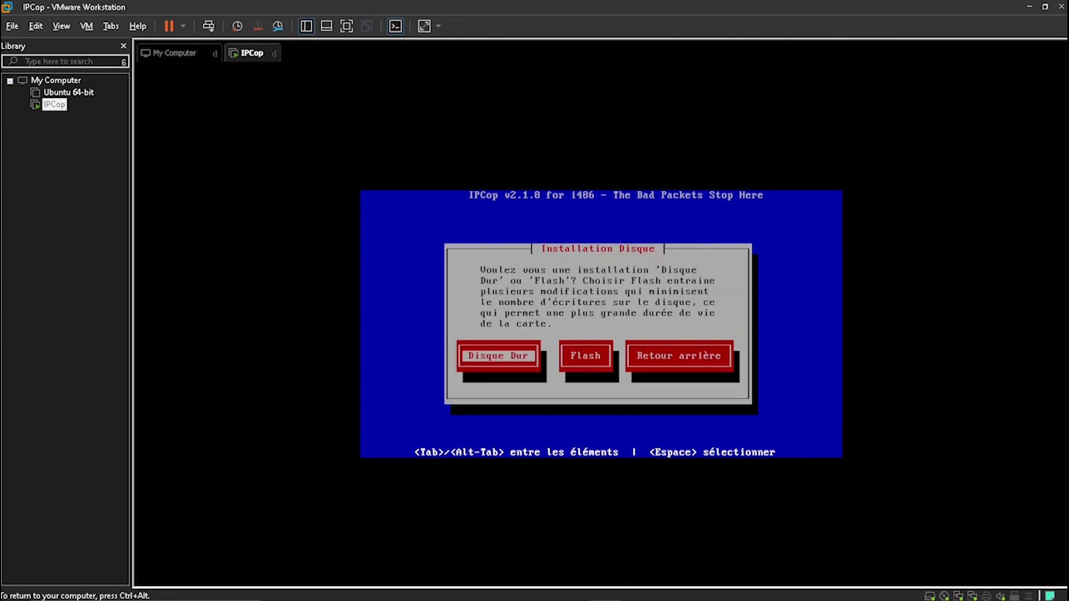
key(Return)
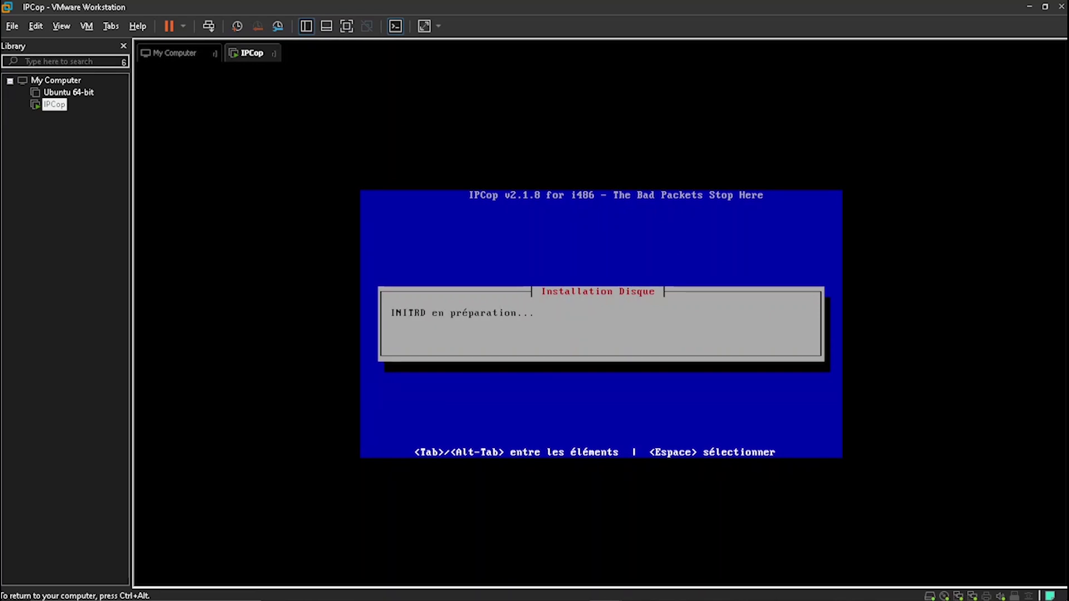
Skip the backup restore and keep hostname ipcop and domain localdomain
key(Down)
key(space)
key(Tab)
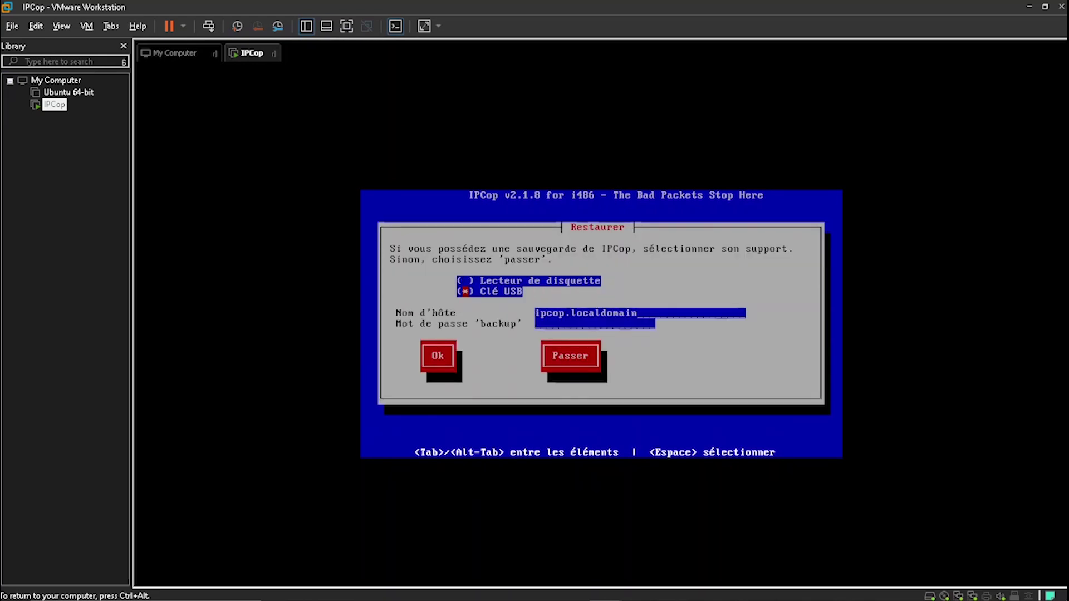
key(Tab)
key(Tab)
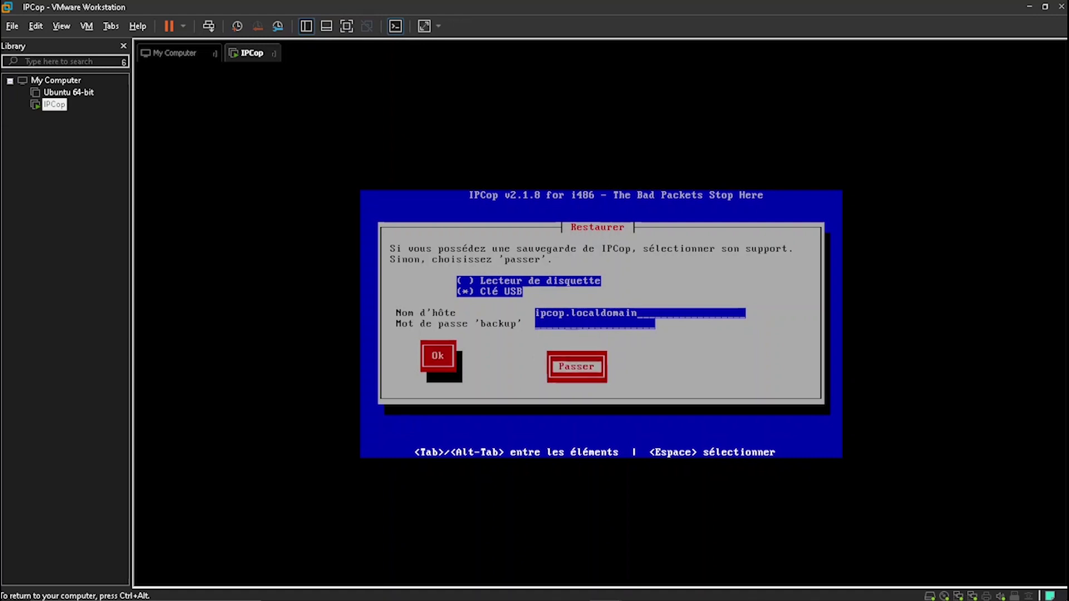
key(Return)
key(Return)
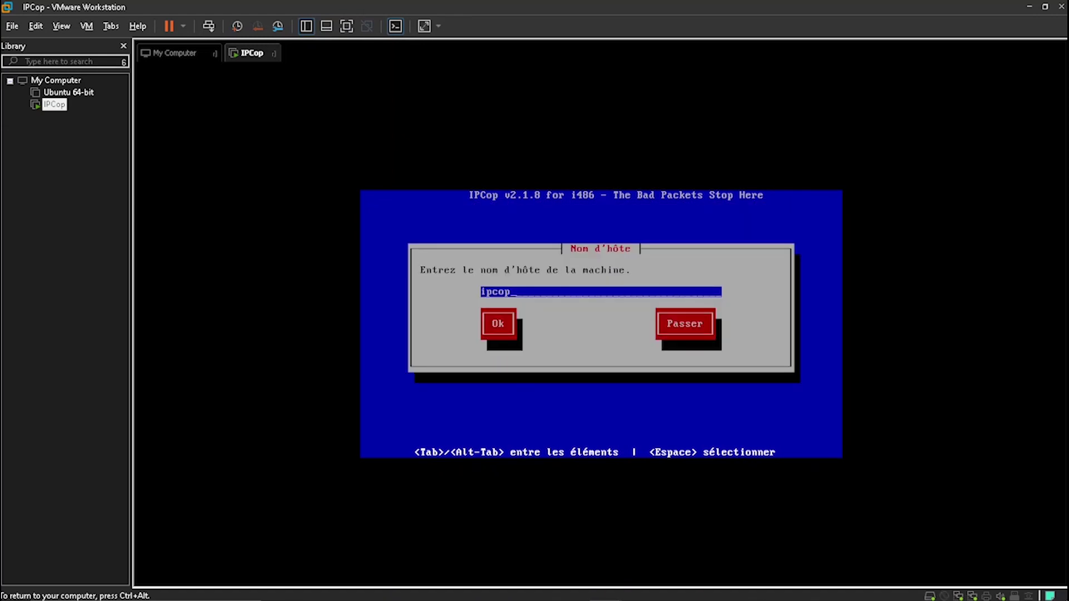
key(Tab)
key(Return)
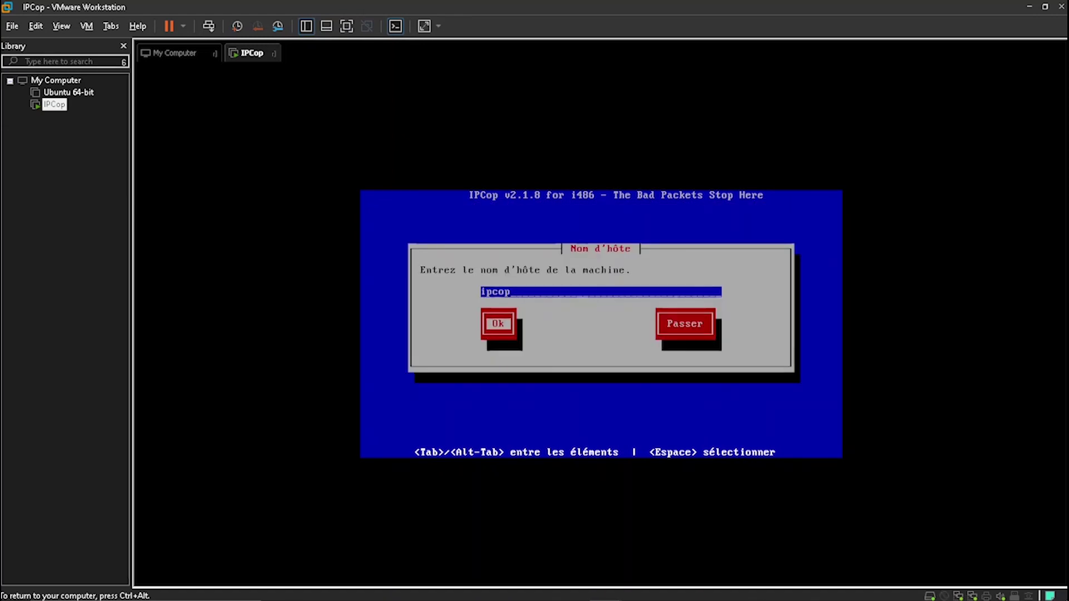
key(Tab)
key(Tab)
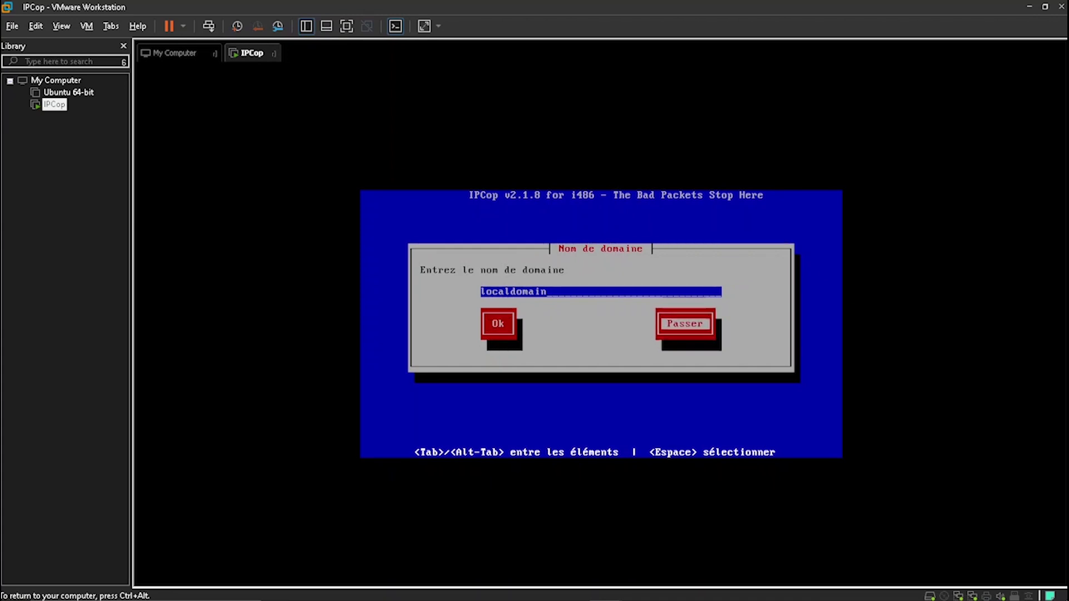
key(Return)
Set the RED interface connection type to Statique
key(Down)
key(Down)
key(Down)
key(Down)
key(Down)
key(Down)
key(Up)
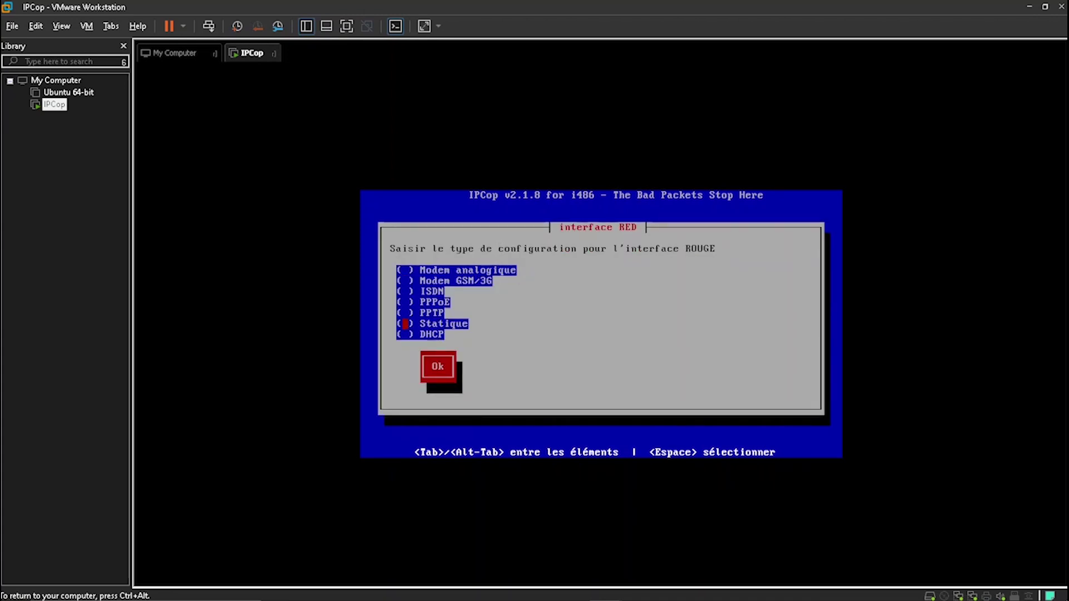
key(Tab)
key(Return)
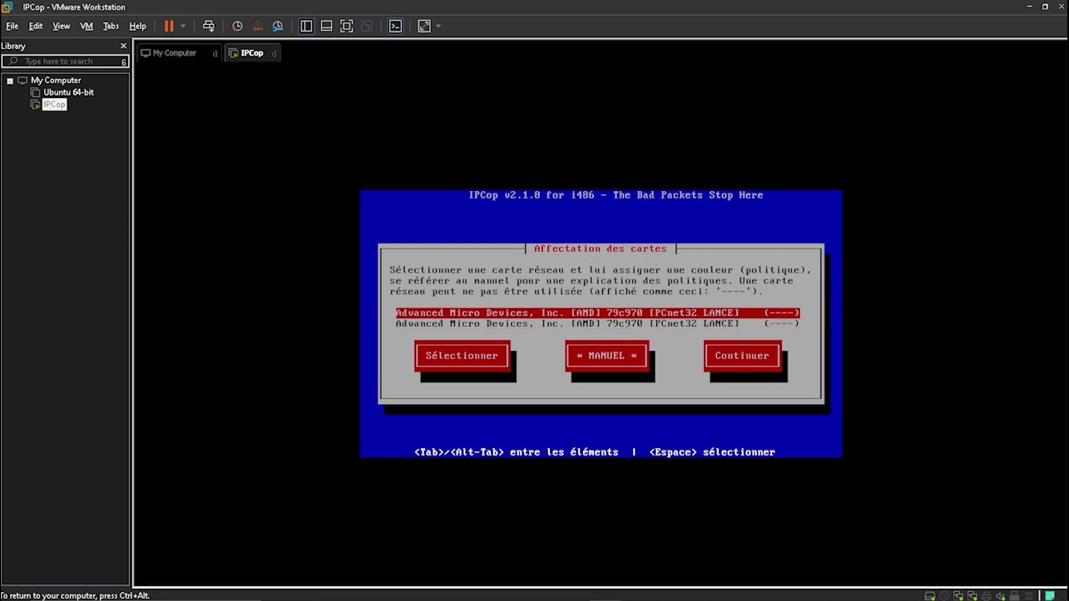
Assign GREEN to the first network card and RED to the second, then continue
key(Tab)
key(Return)
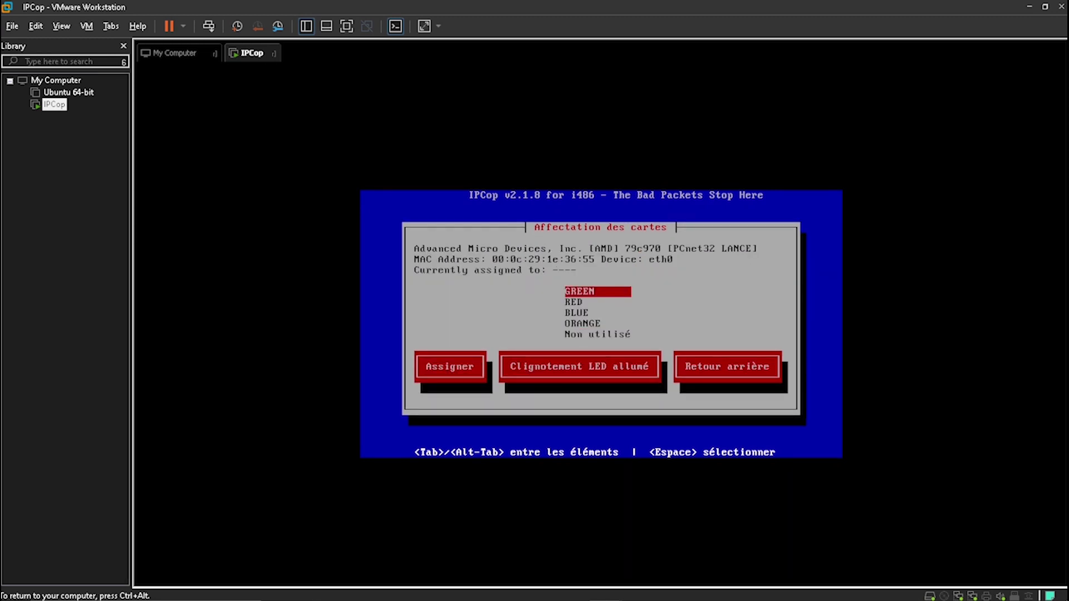
key(Tab)
key(Return)
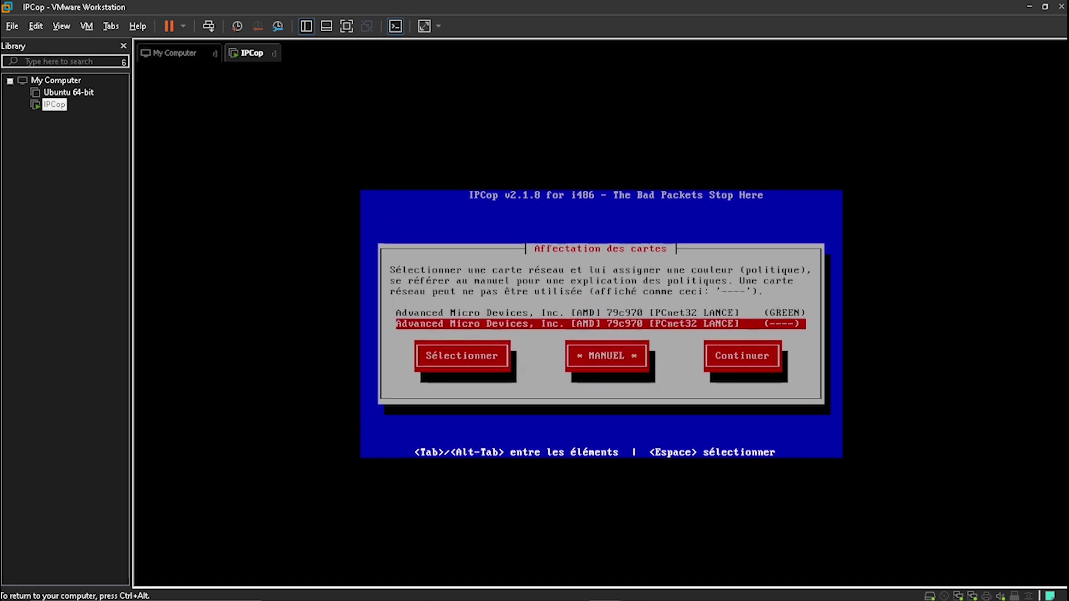
key(Tab)
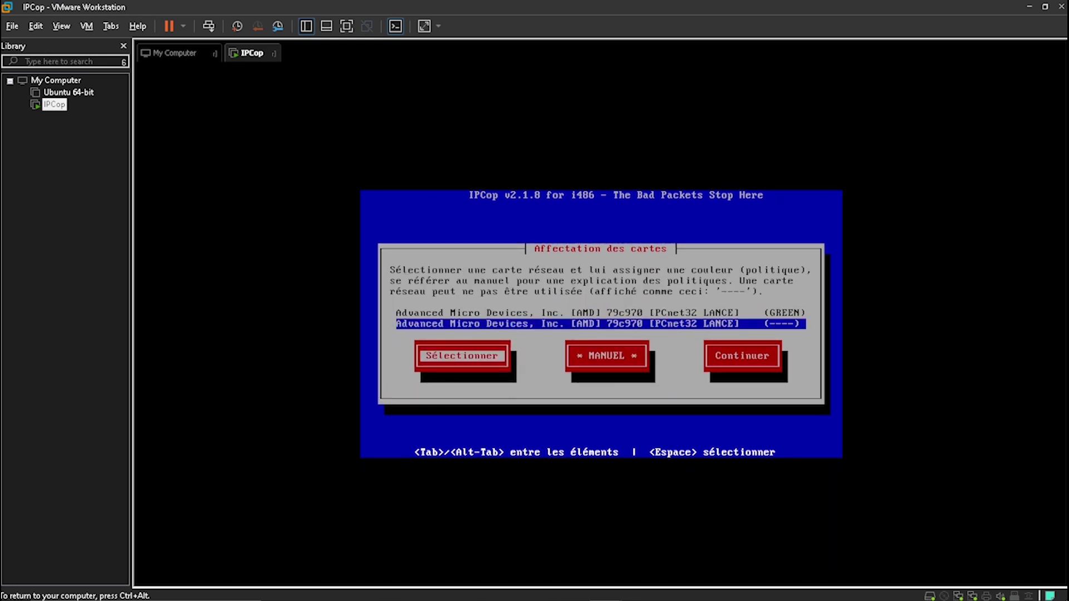
key(Return)
key(Tab)
key(Return)
key(Tab)
key(Tab)
key(Tab)
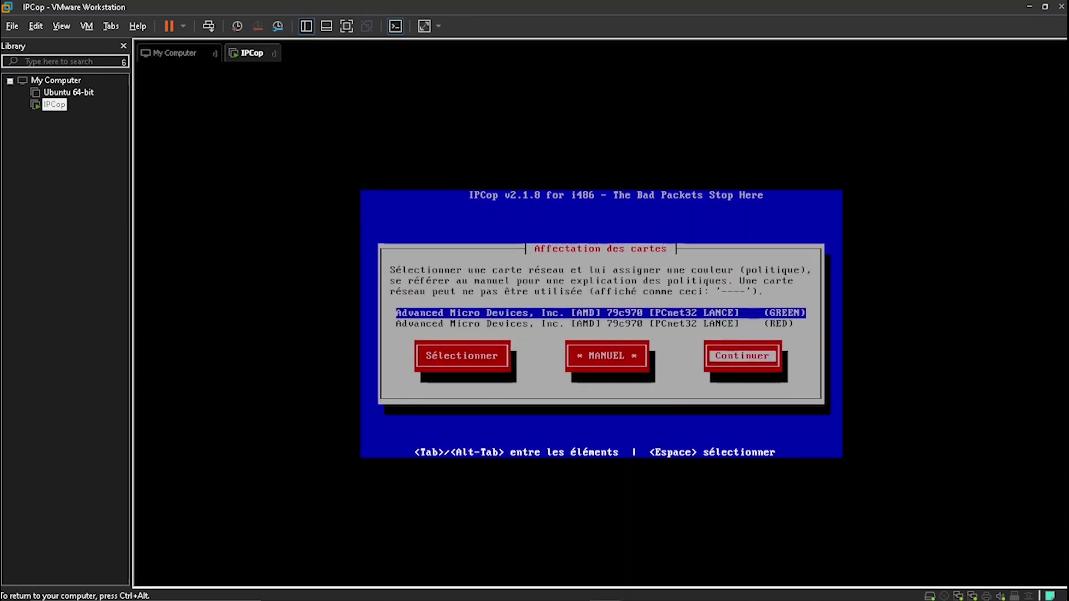
key(Return)
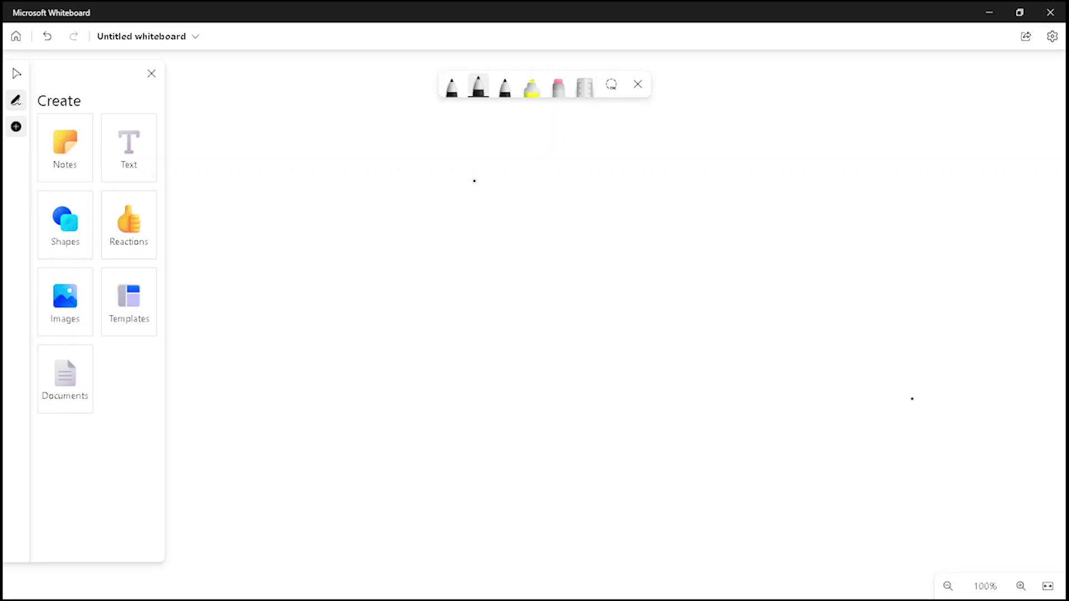
Draw a black firewall box and a red line to a crossed-out circle
mouse_move(488, 227)
mouse_down()
mouse_move(489, 278)
mouse_move(640, 279)
mouse_move(628, 196)
mouse_move(481, 196)
mouse_move(485, 238)
mouse_up()
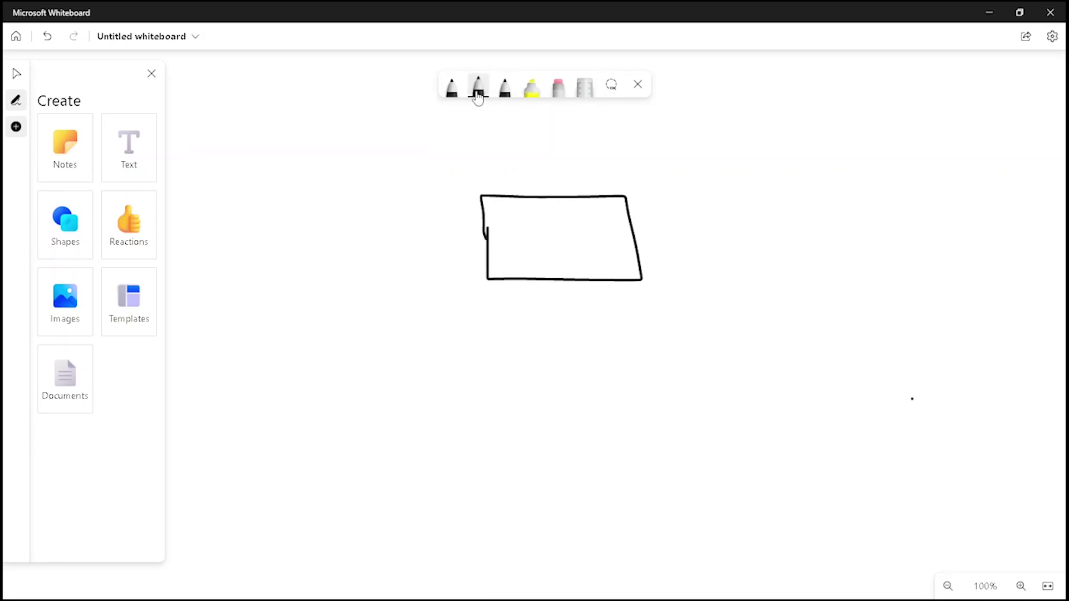
click(480, 85)
click(430, 201)
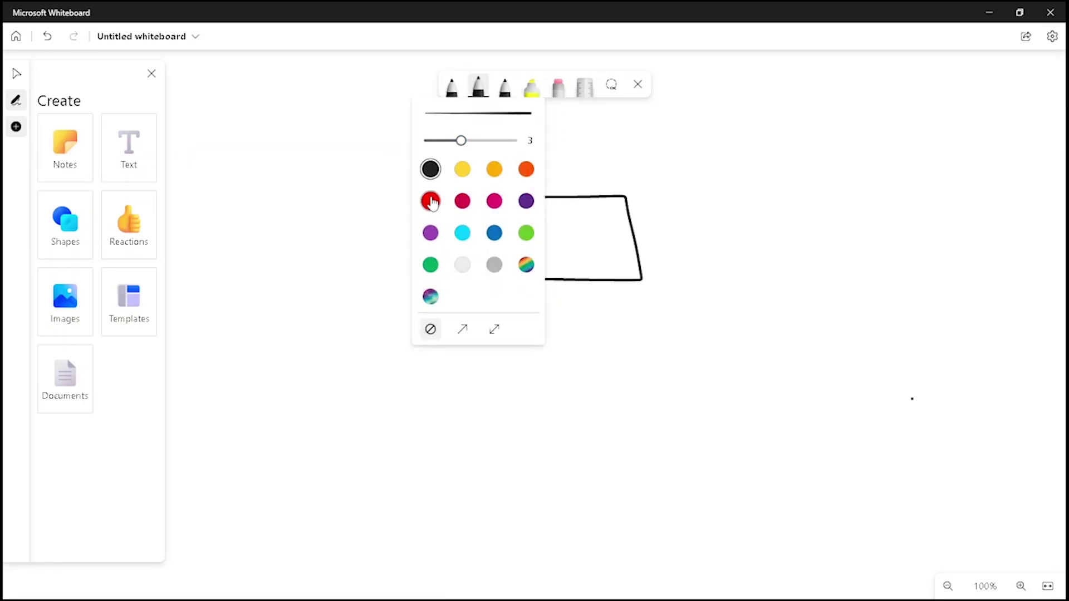
click(634, 236)
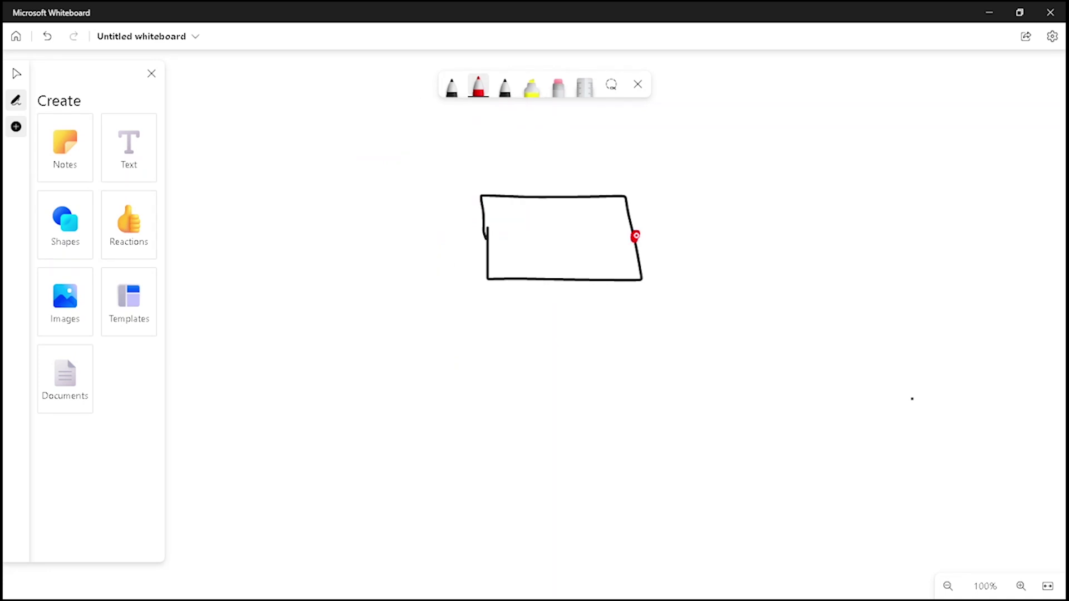
mouse_move(635, 235)
mouse_down()
mouse_move(802, 236)
mouse_move(835, 216)
mouse_move(803, 231)
mouse_move(815, 263)
mouse_up()
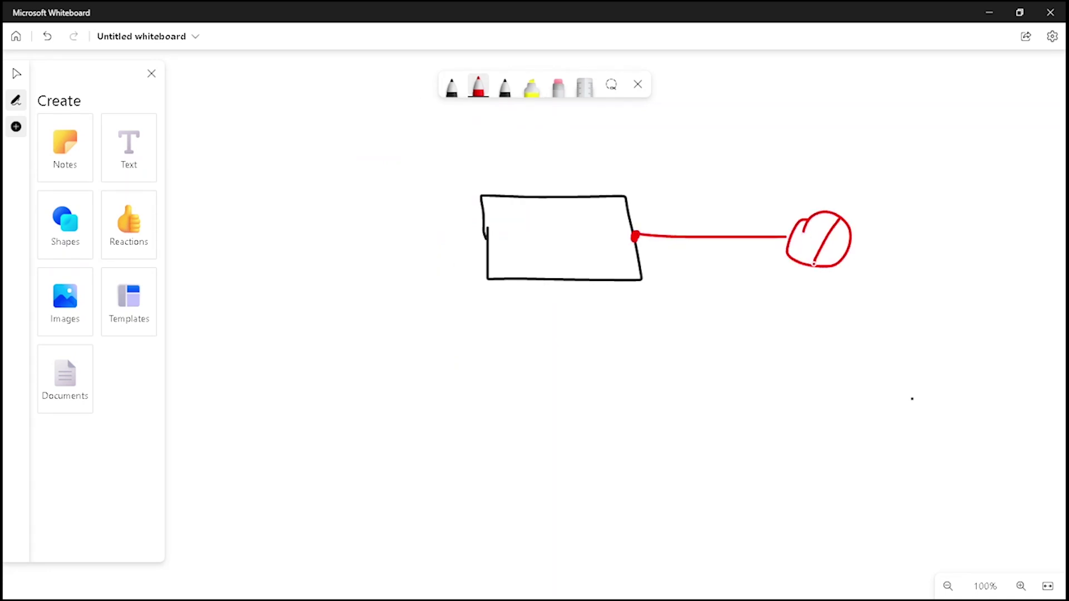
drag(803, 227, 846, 259)
Draw green branches leftward from the box with a small laptop at the top
click(478, 88)
click(430, 265)
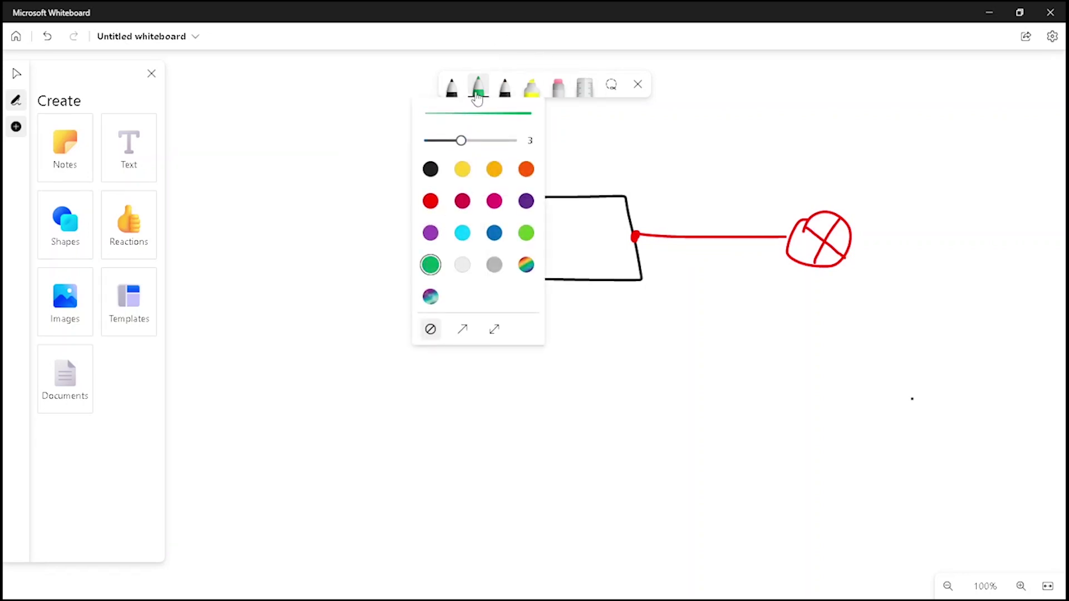
click(478, 87)
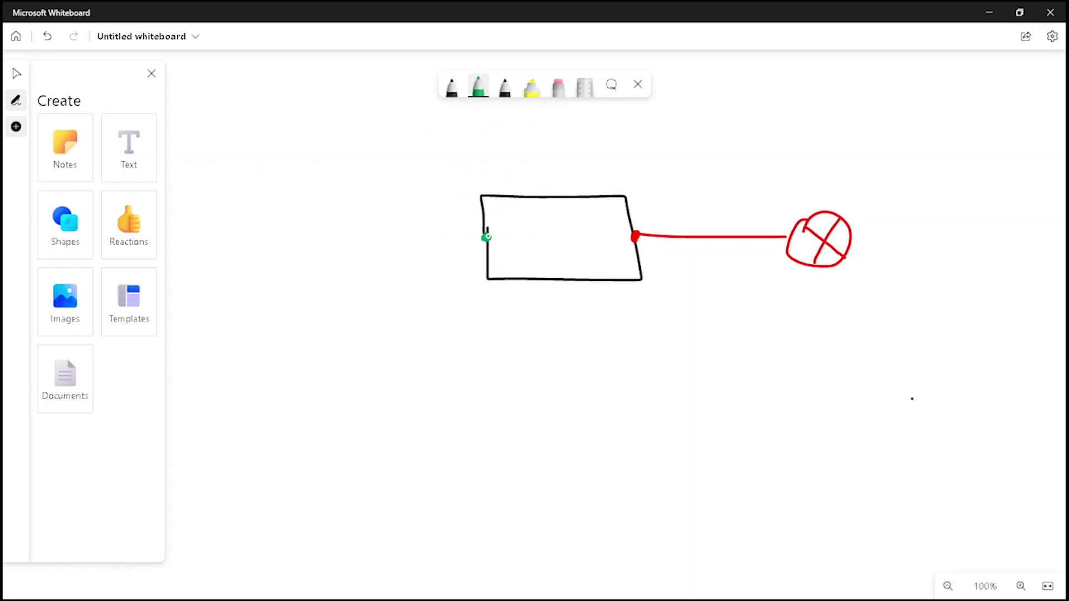
drag(486, 236, 383, 238)
mouse_move(382, 198)
mouse_down()
mouse_move(384, 259)
mouse_move(323, 278)
mouse_up()
drag(384, 240, 274, 240)
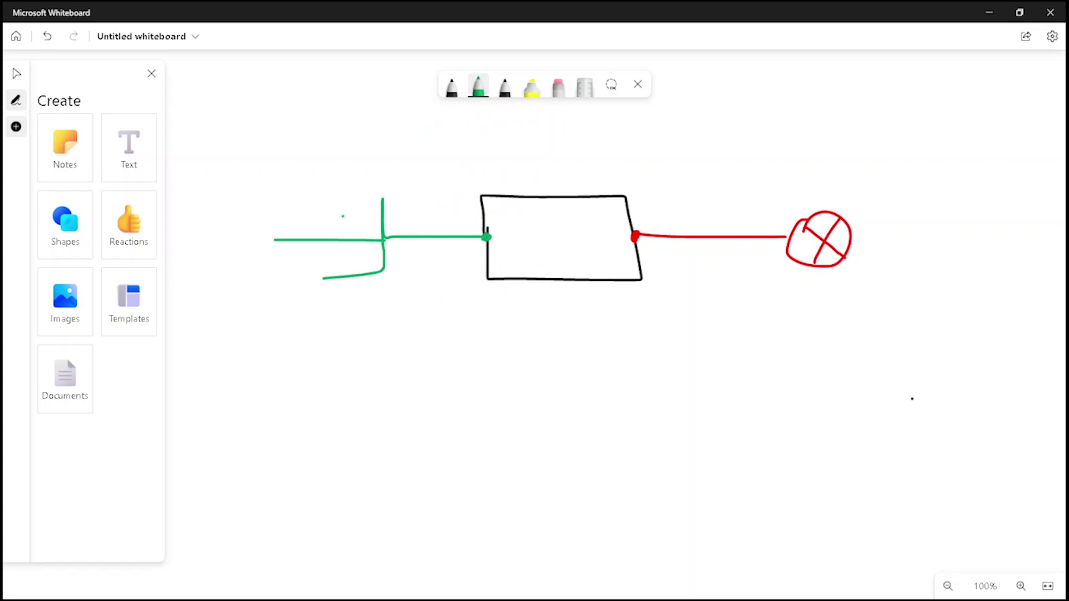
drag(382, 195, 256, 190)
drag(325, 280, 295, 279)
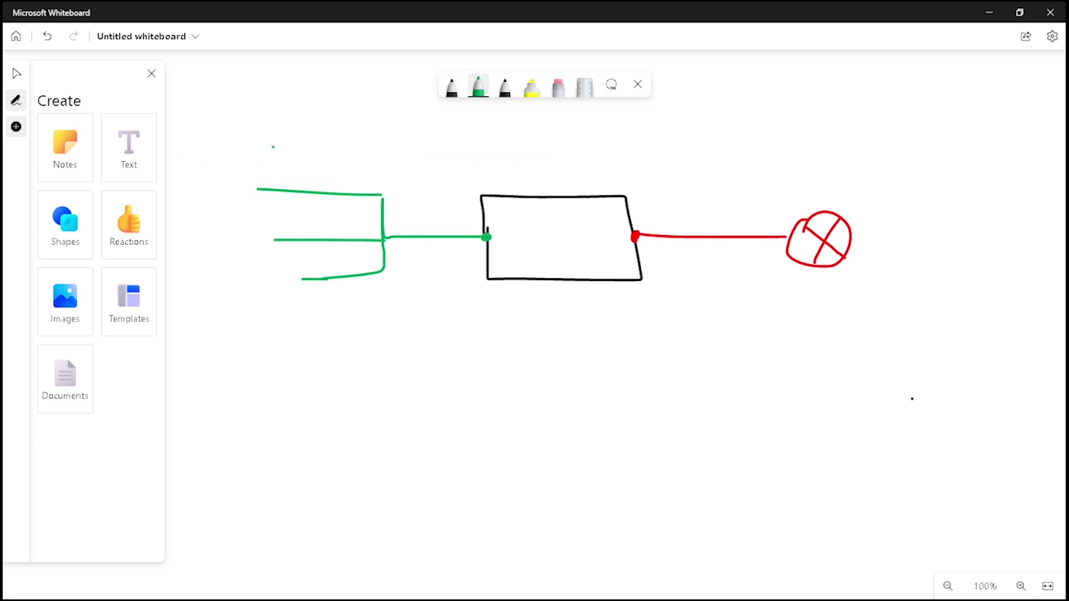
mouse_move(259, 192)
mouse_down()
mouse_move(223, 193)
mouse_move(257, 170)
mouse_move(212, 199)
mouse_move(259, 193)
mouse_up()
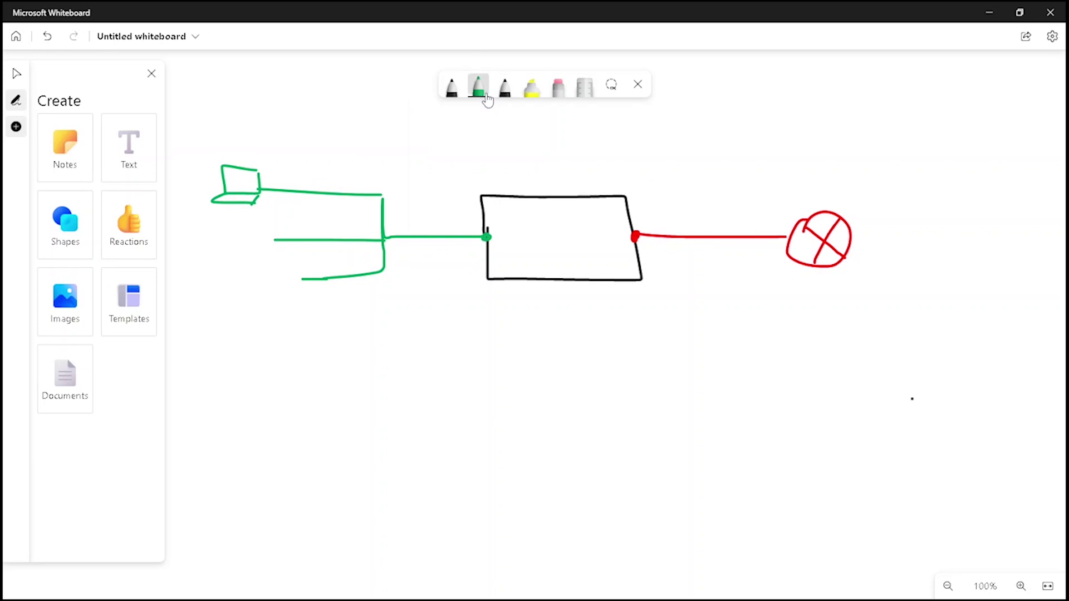
Handwrite WAN in red above the circle and place a text box above the red line
click(479, 88)
click(432, 202)
click(827, 165)
mouse_move(827, 165)
mouse_down()
mouse_move(873, 168)
mouse_move(885, 202)
mouse_move(905, 165)
mouse_move(934, 166)
mouse_up()
click(119, 156)
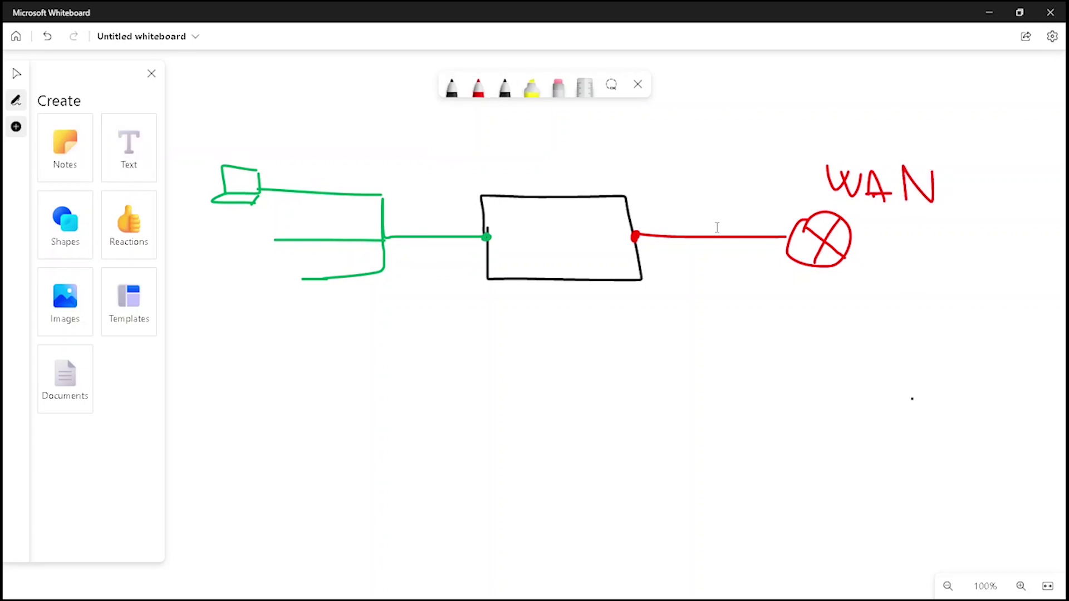
click(649, 210)
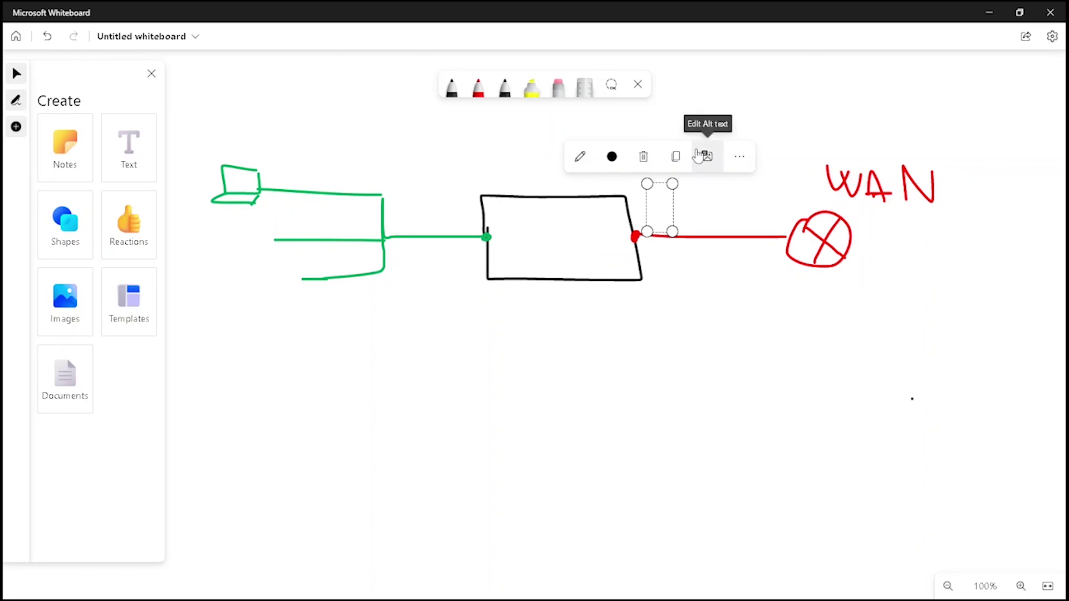
Label the red link 192.168.43.200/24 and position the label
text(192.168)
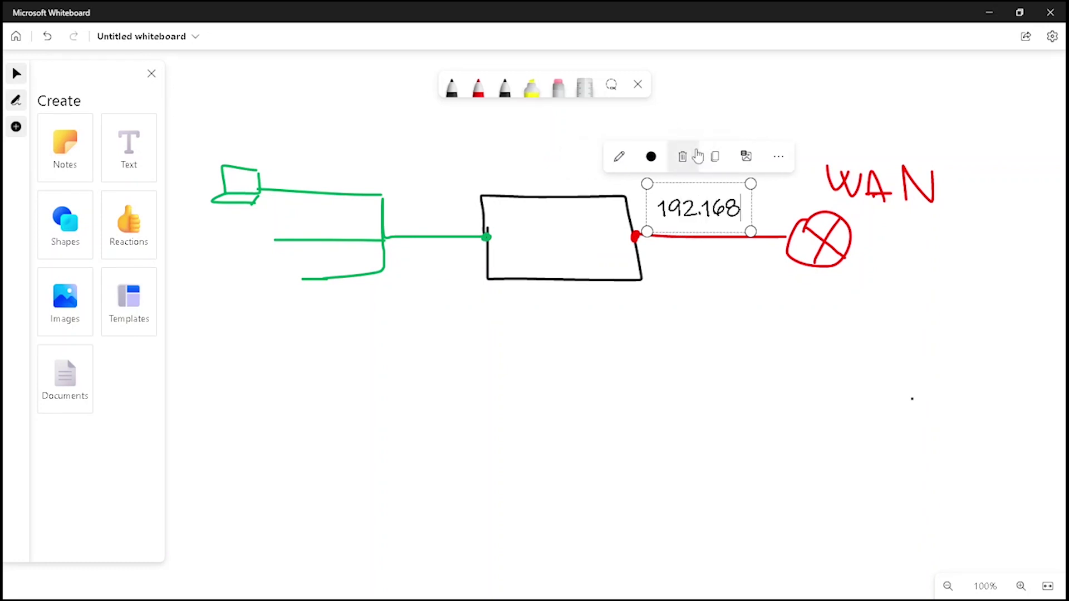
text(.43.2)
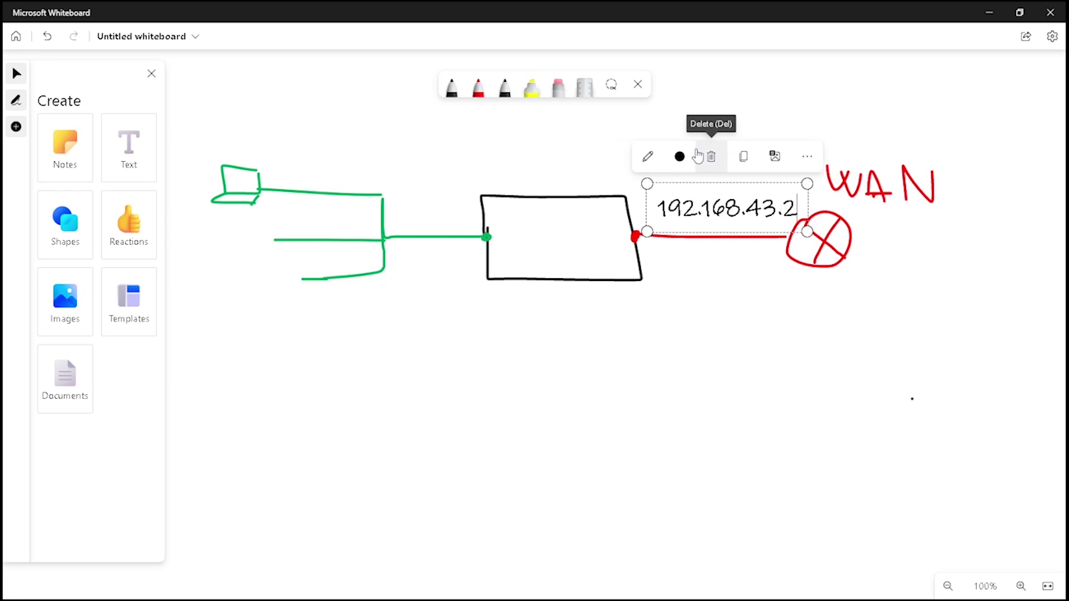
text(00/24)
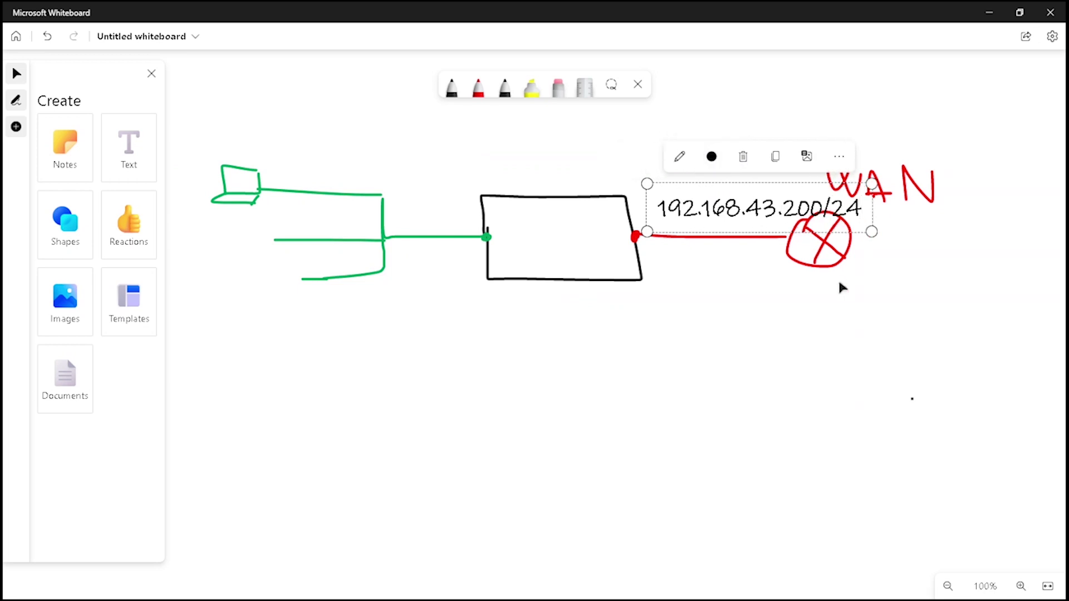
click(852, 233)
click(868, 227)
drag(872, 231, 709, 222)
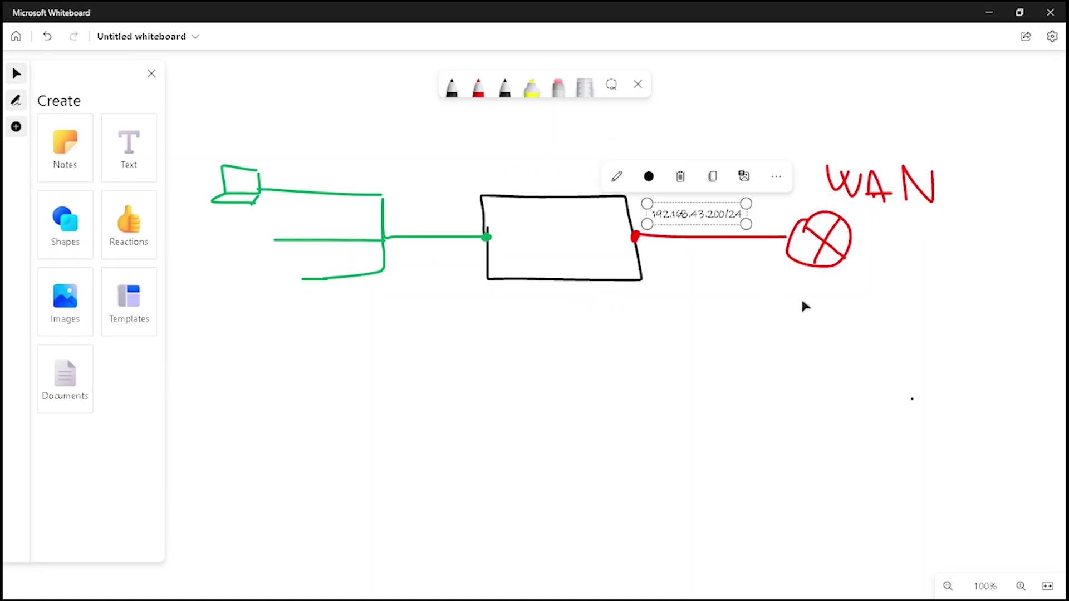
Add a green 10.0.0.1/8 label onto the green link
click(132, 178)
click(405, 169)
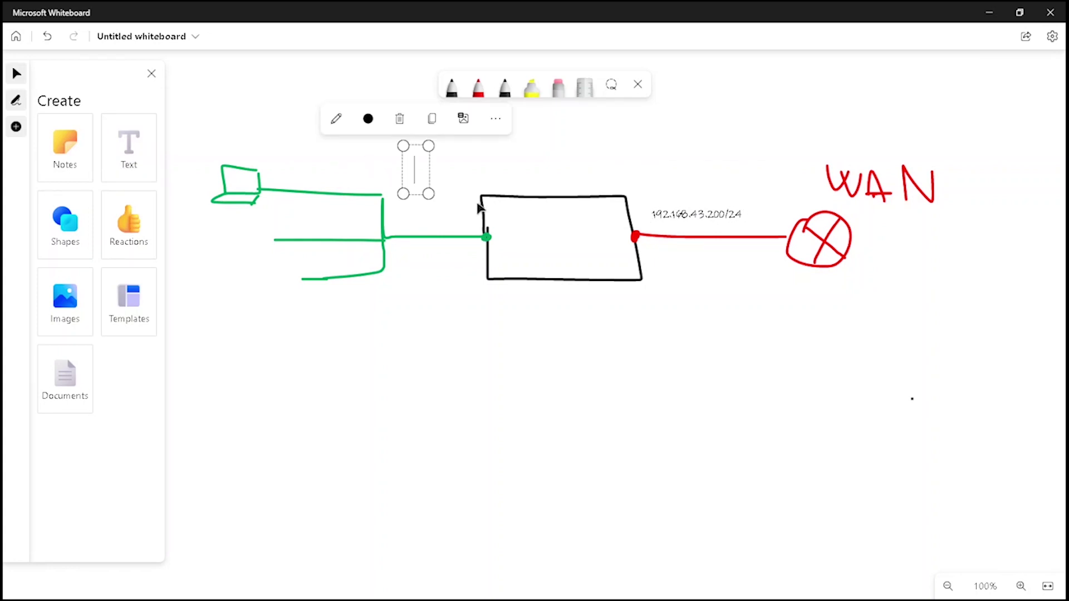
text(10.0)
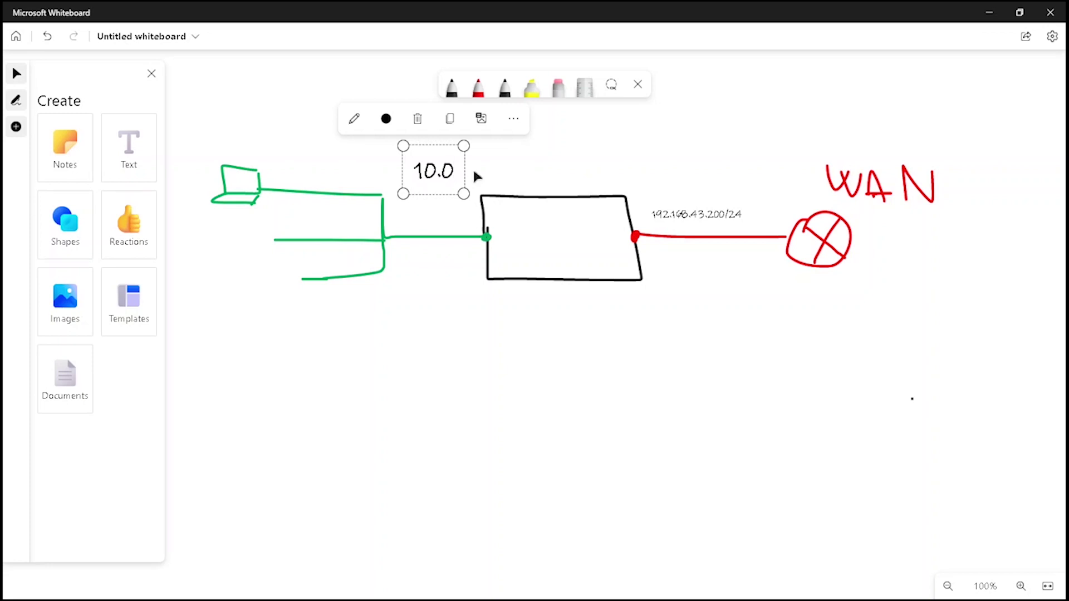
text(.0.1)
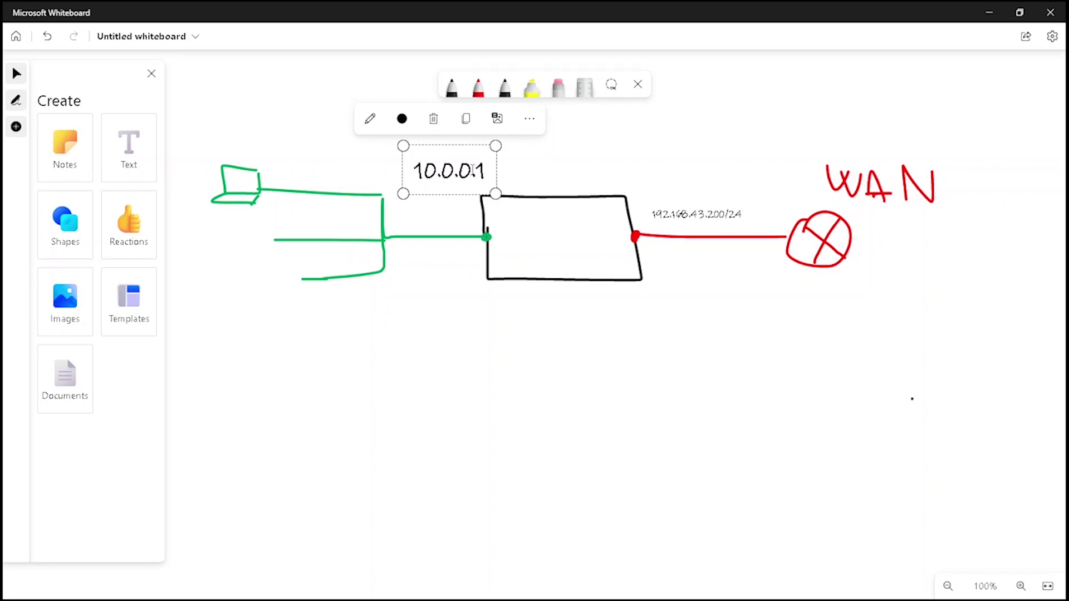
text(/8)
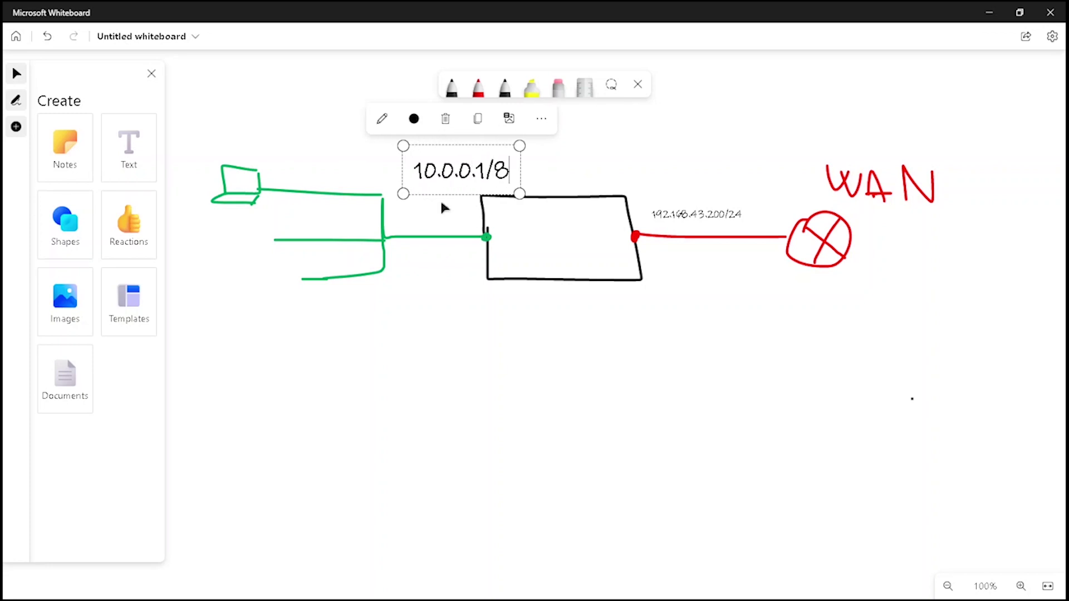
click(414, 119)
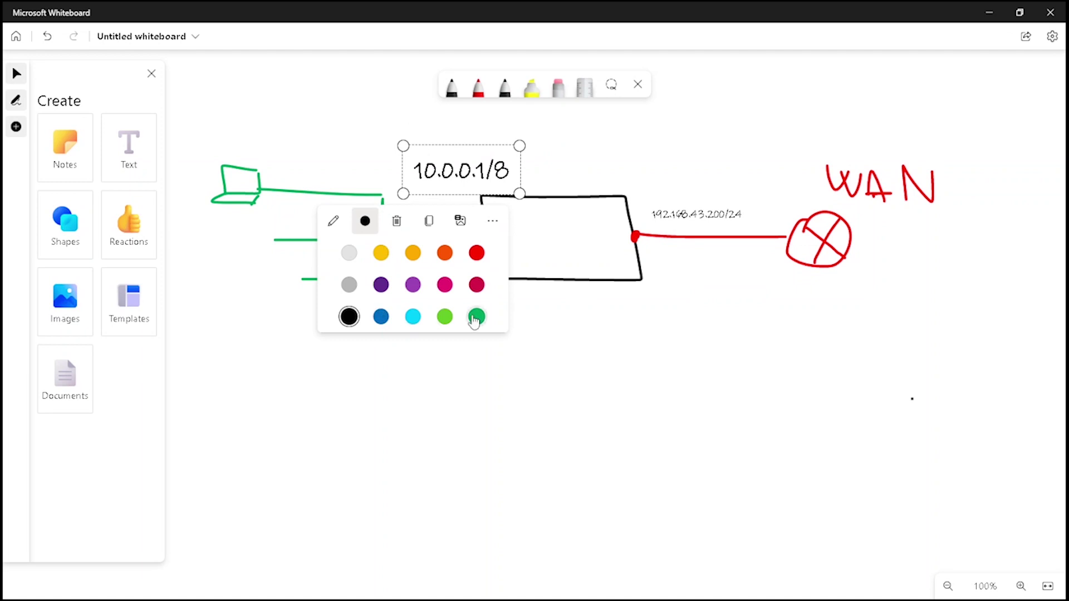
click(477, 313)
drag(519, 194, 456, 239)
Recolour the 192.168.43.200/24 label red
click(696, 214)
click(649, 174)
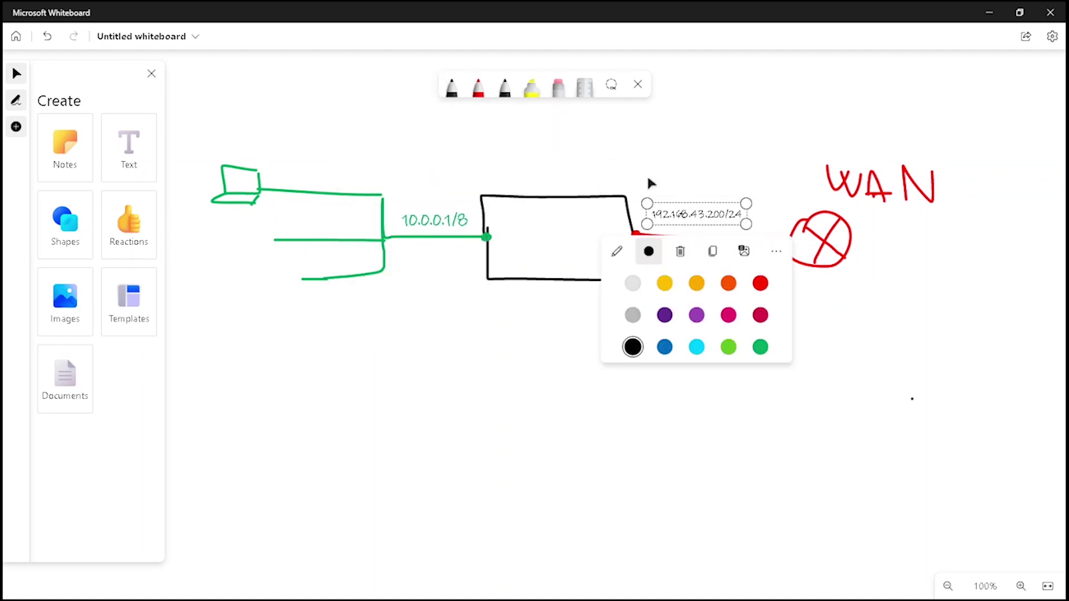
click(760, 283)
click(776, 158)
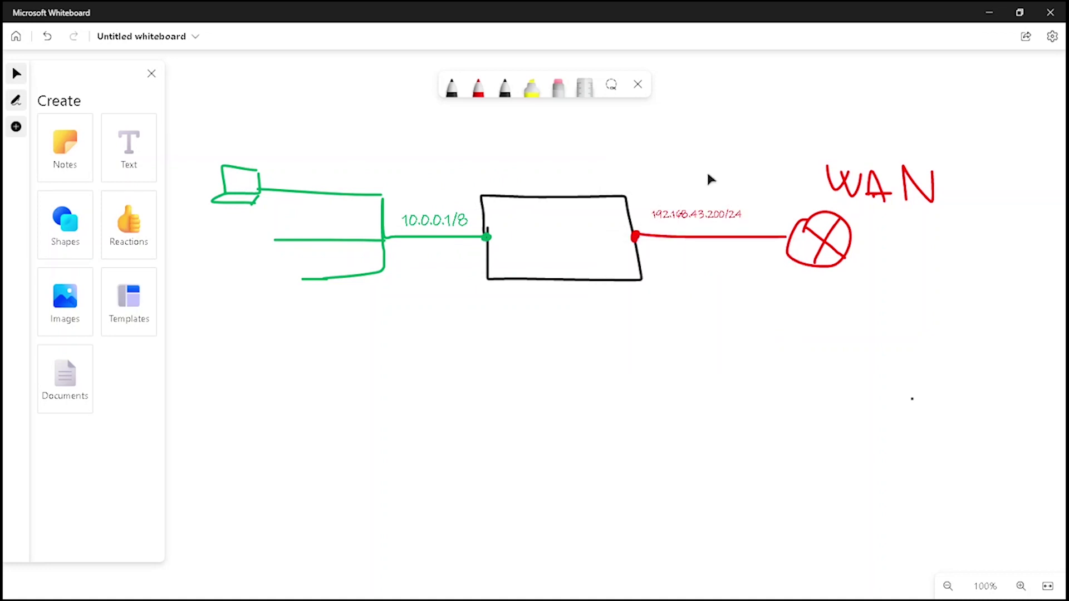
Label the firewall box IPCop
click(139, 151)
click(529, 218)
text(IP)
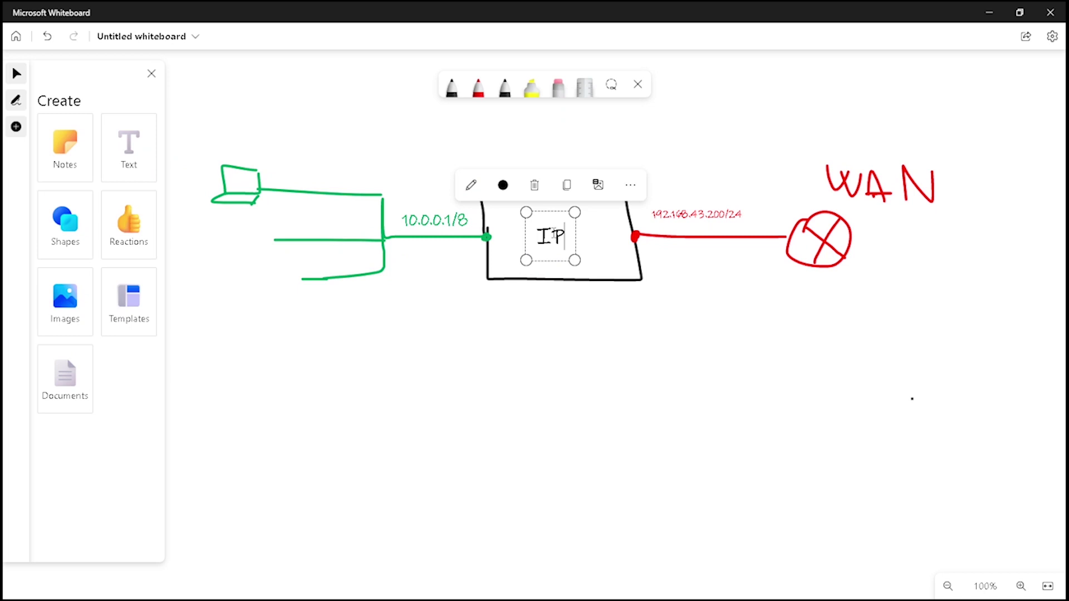
text(Cop)
click(488, 341)
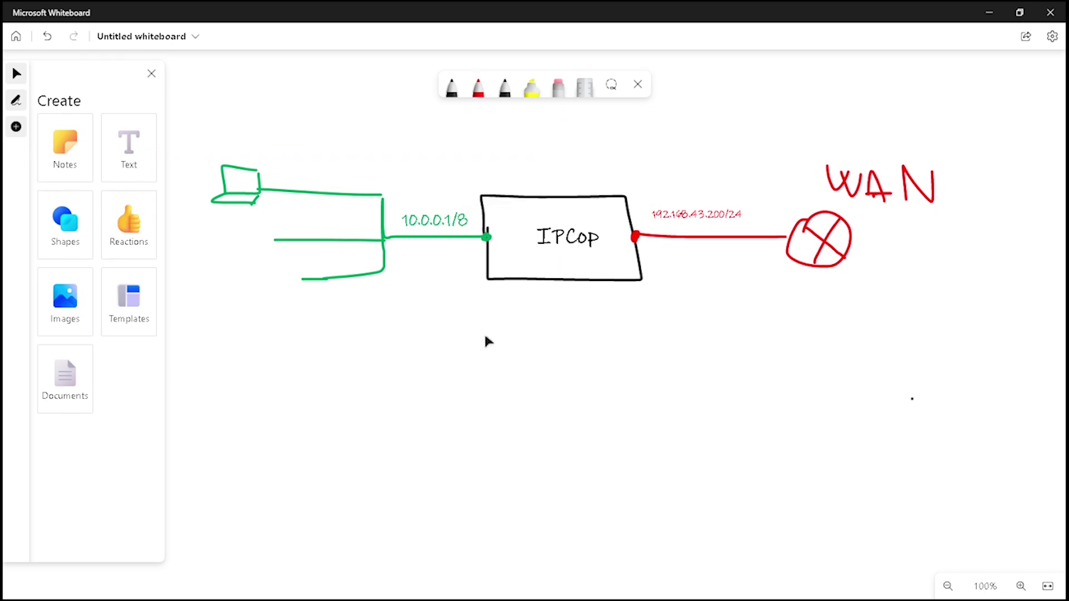
click(478, 94)
Type 10.0.0.2/8 and 10.0.0.1/8 on two lines above the laptop and colour them green
click(477, 95)
click(430, 264)
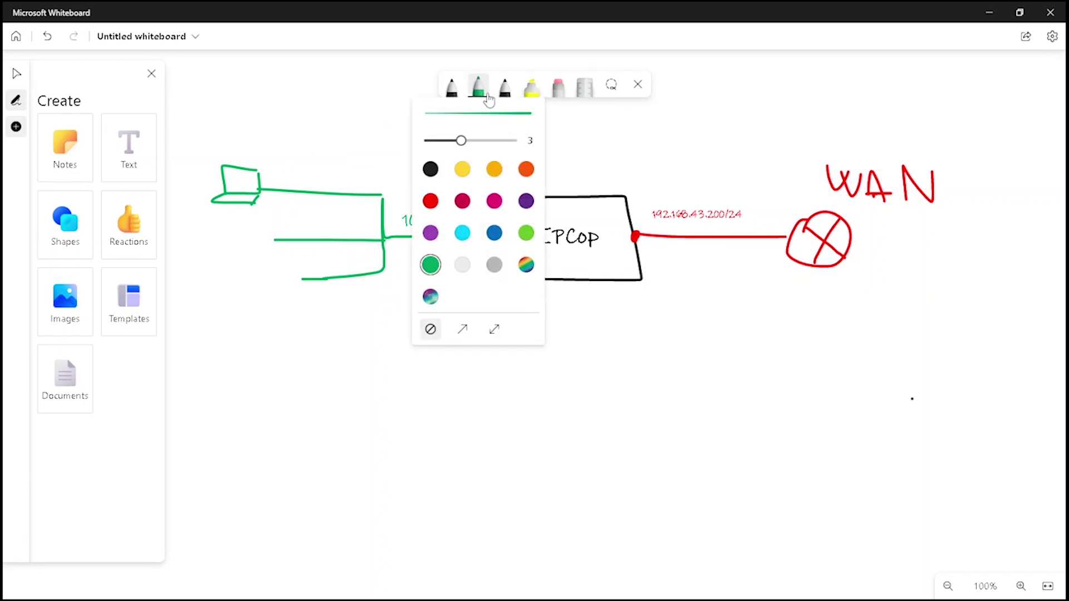
click(150, 158)
click(202, 118)
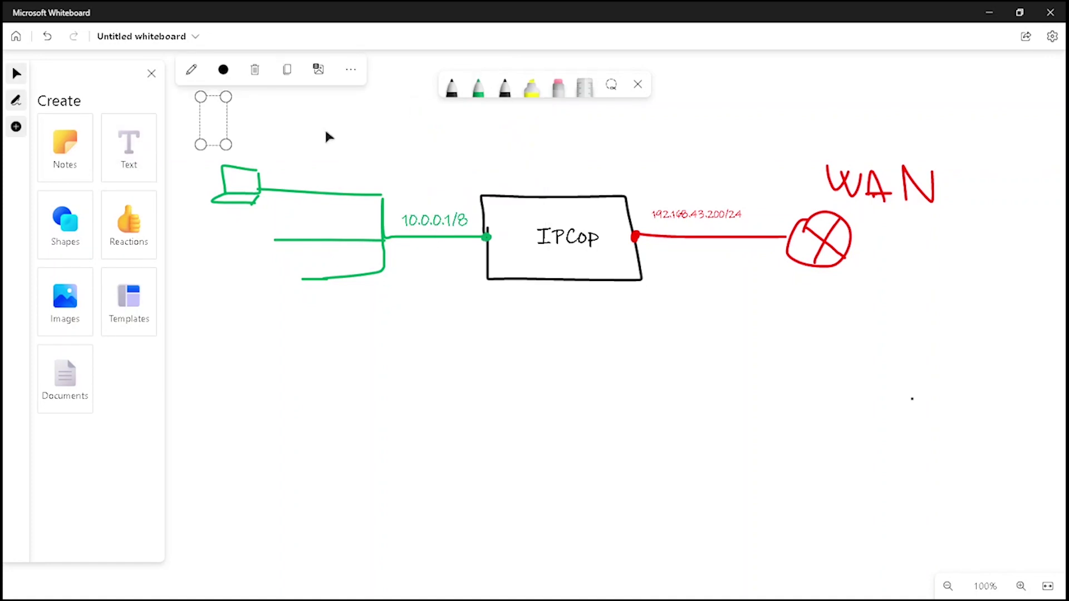
text(10)
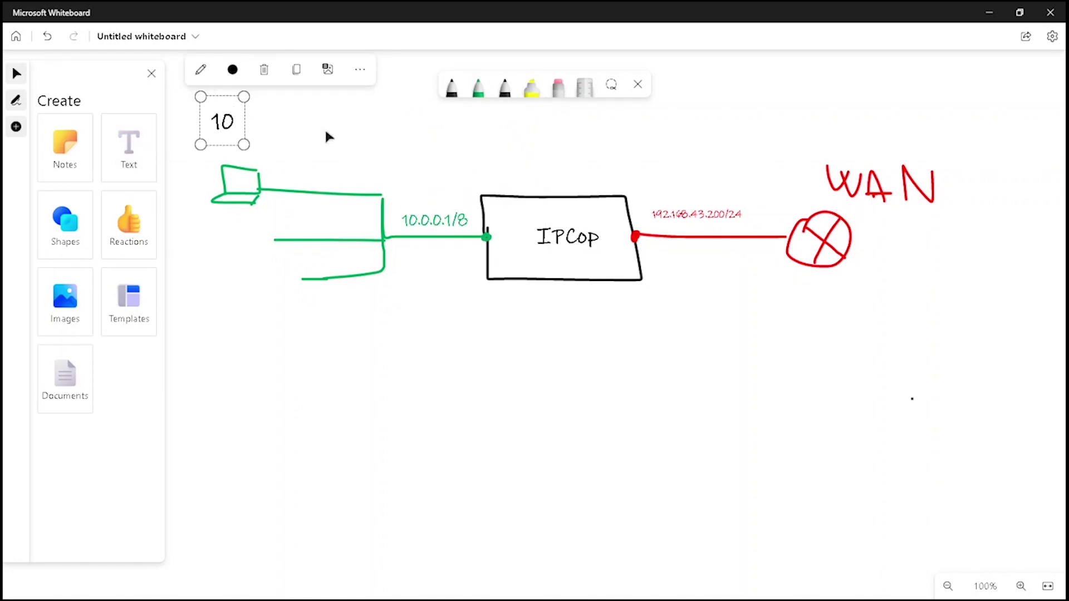
text(.0.0.)
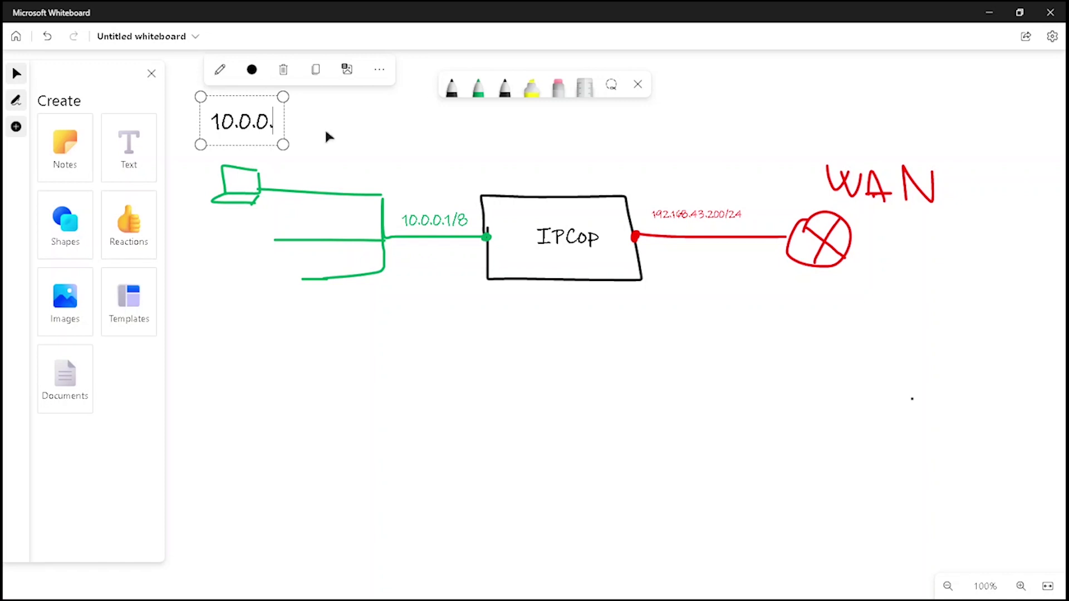
text(2/8)
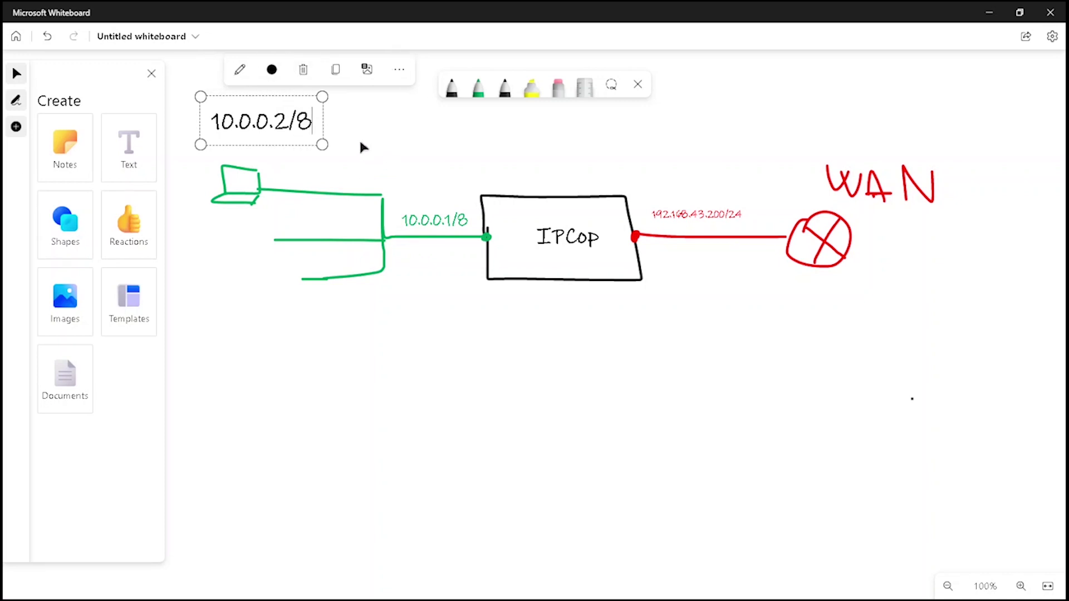
key(Return)
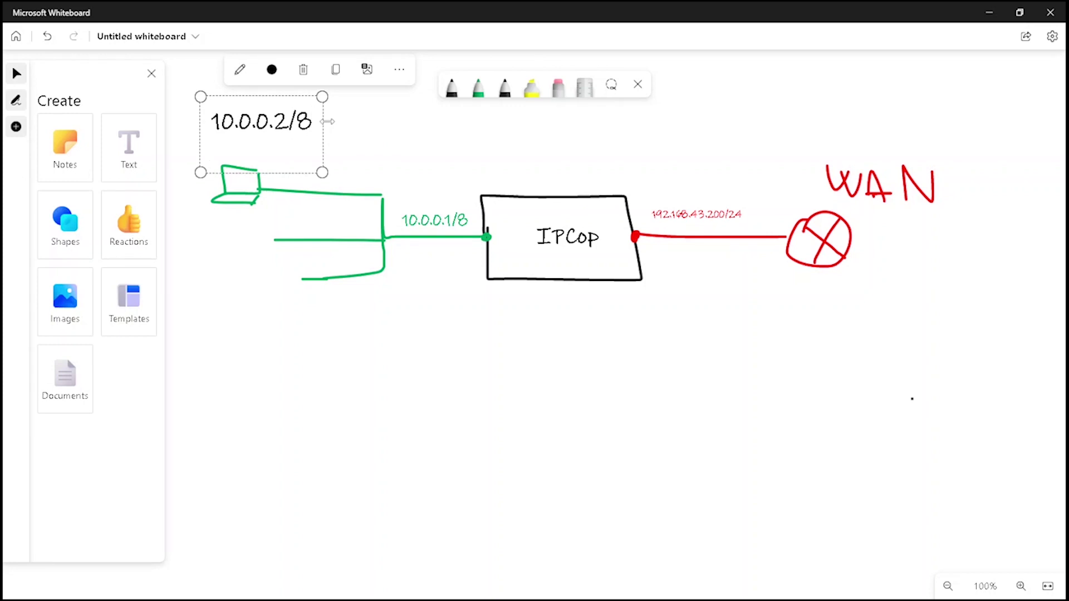
text(10.0.0.1/8)
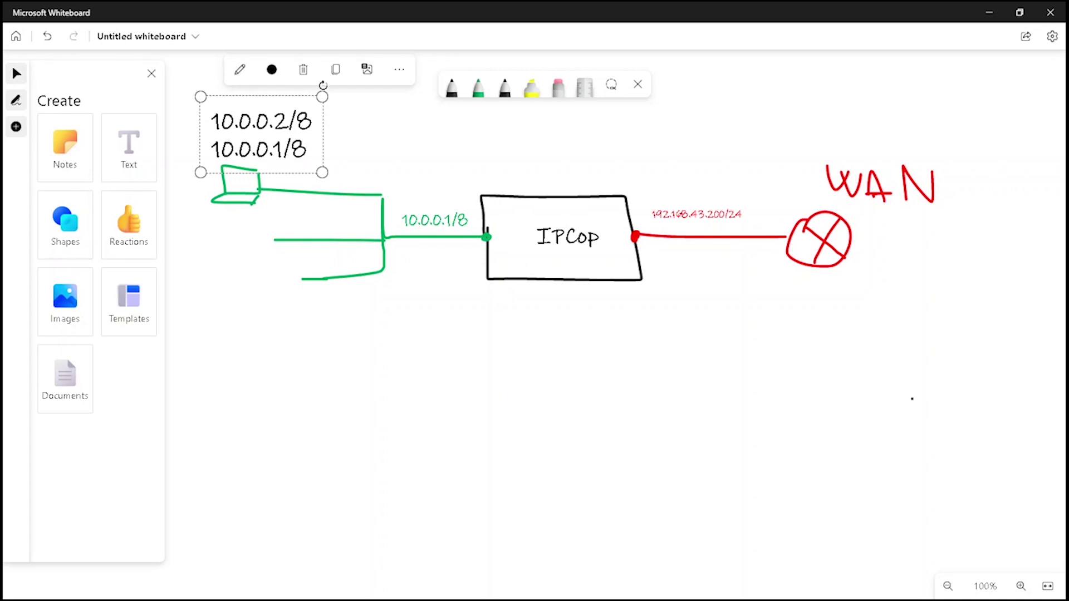
click(327, 121)
click(223, 69)
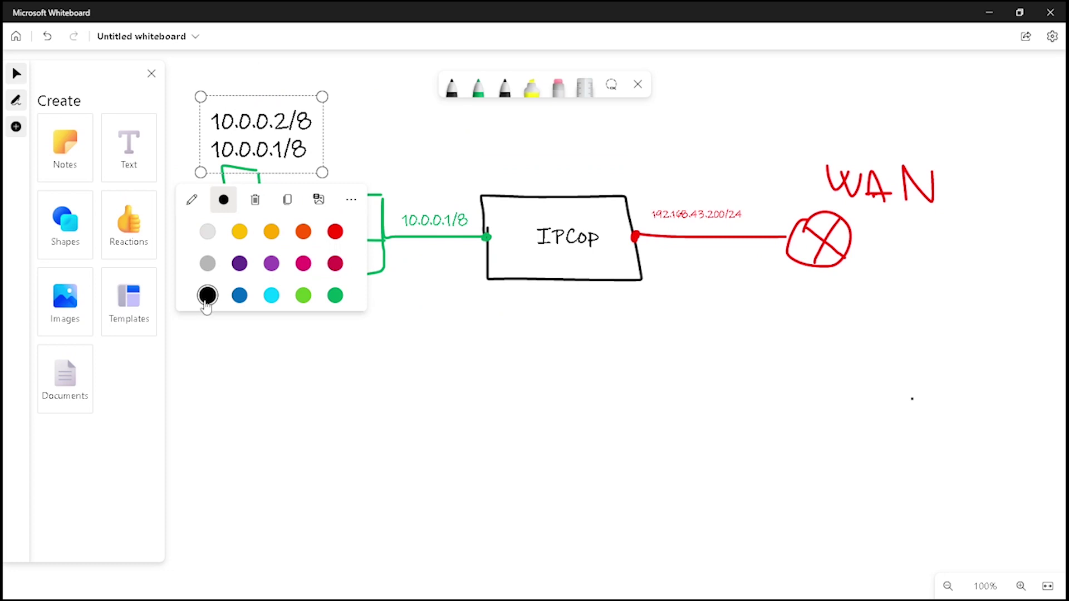
click(334, 295)
click(410, 280)
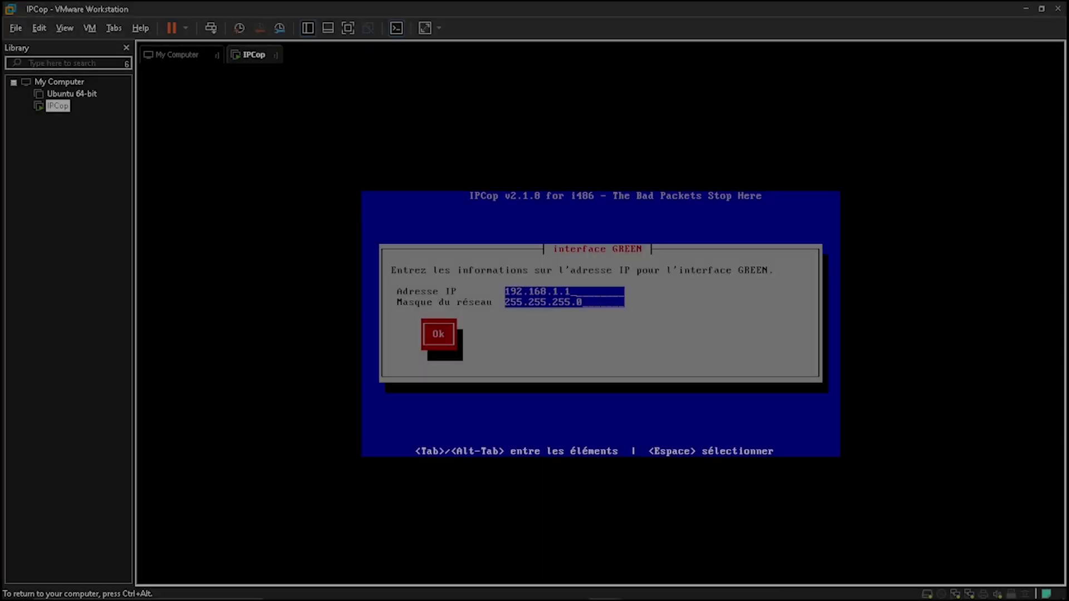
Set the GREEN interface to 10.0.0.1 with netmask 255.0.0.0
text(9)
key(BackSpace)
key(BackSpace)
text(10.0)
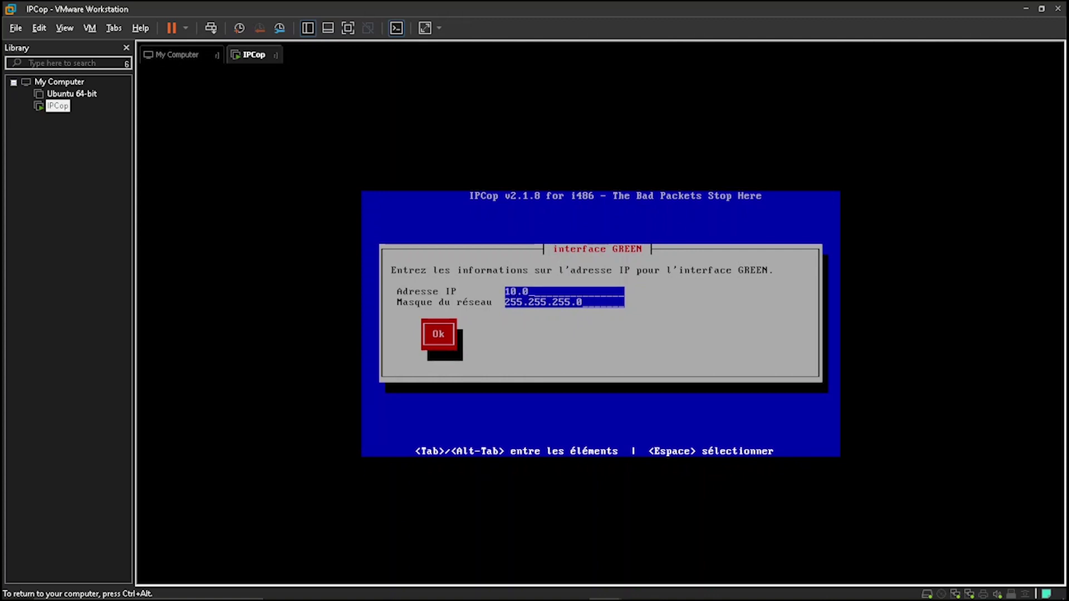
text(.0.1)
key(BackSpace)
key(BackSpace)
key(BackSpace)
key(BackSpace)
key(BackSpace)
key(BackSpace)
key(BackSpace)
key(BackSpace)
key(BackSpace)
text(0.0.0)
key(Tab)
key(Return)
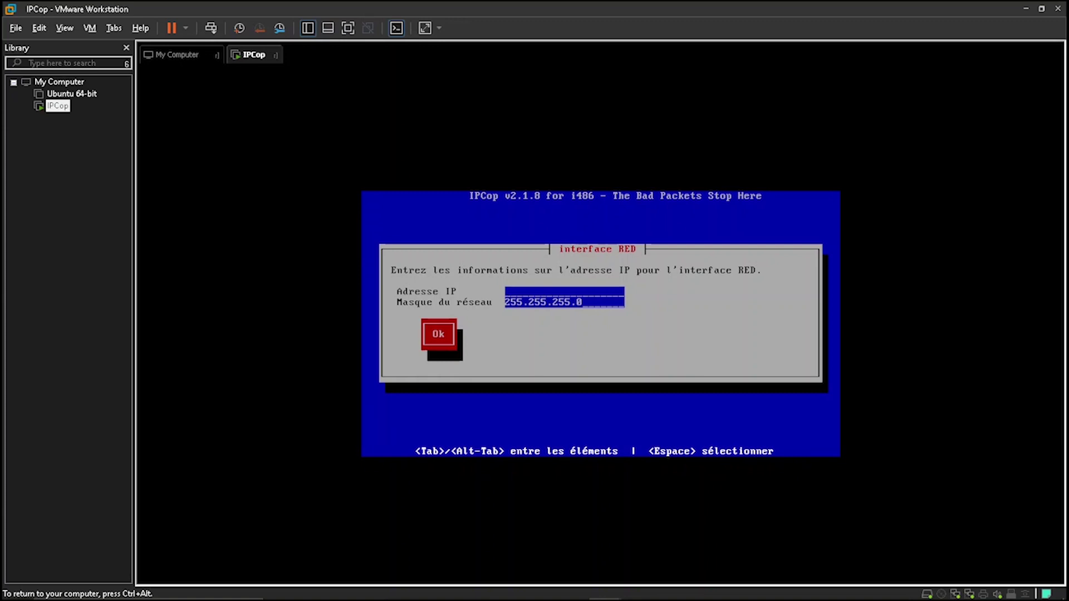
Set the RED interface to 192.168.43.200 and primary DNS to 8.8.8.8
text(192.168.43.200)
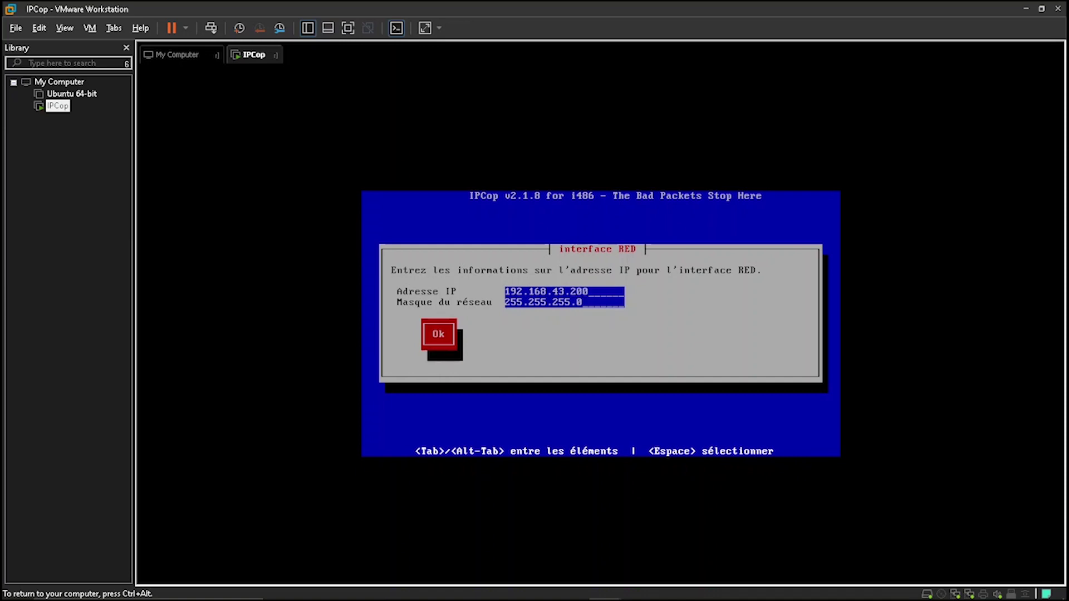
text(1)
key(BackSpace)
key(Return)
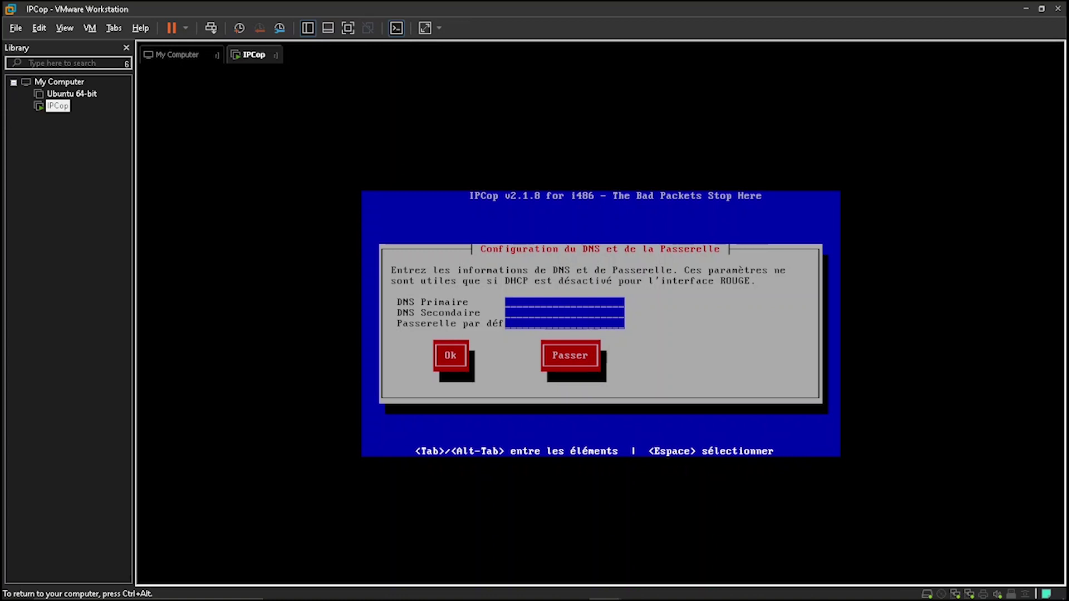
text(8.8.8.8)
key(Tab)
Enter secondary DNS 8.8.4.4 and gateway 192.168.43.1 and confirm
text(8.8.4.4)
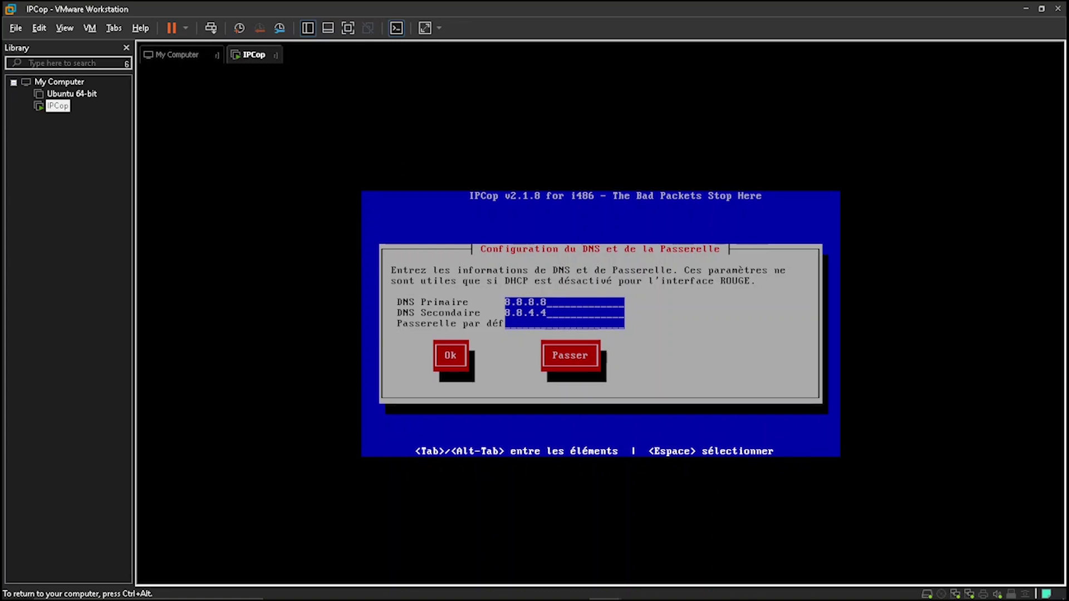
text(192.168.43.1)
key(Tab)
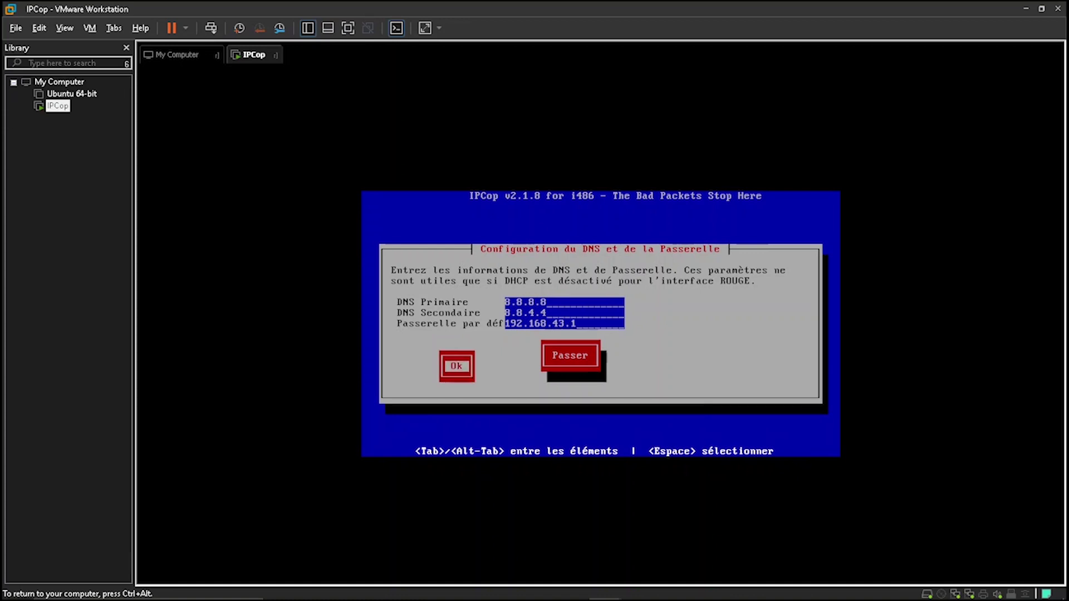
key(Return)
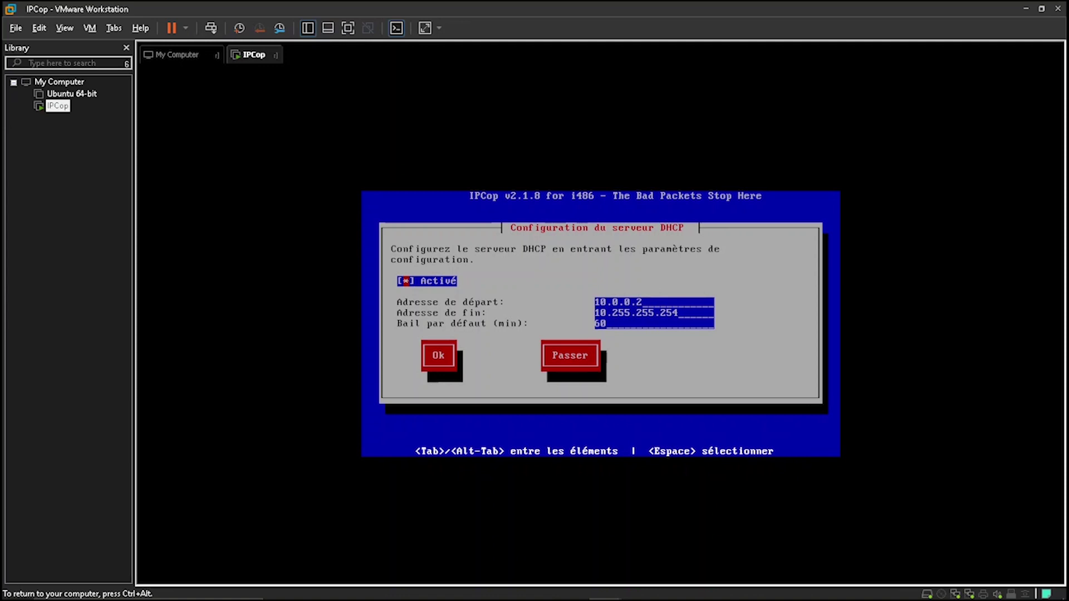
Enable the DHCP server with a 120-minute lease
key(space)
key(BackSpace)
key(BackSpace)
text(120)
key(Tab)
key(Return)
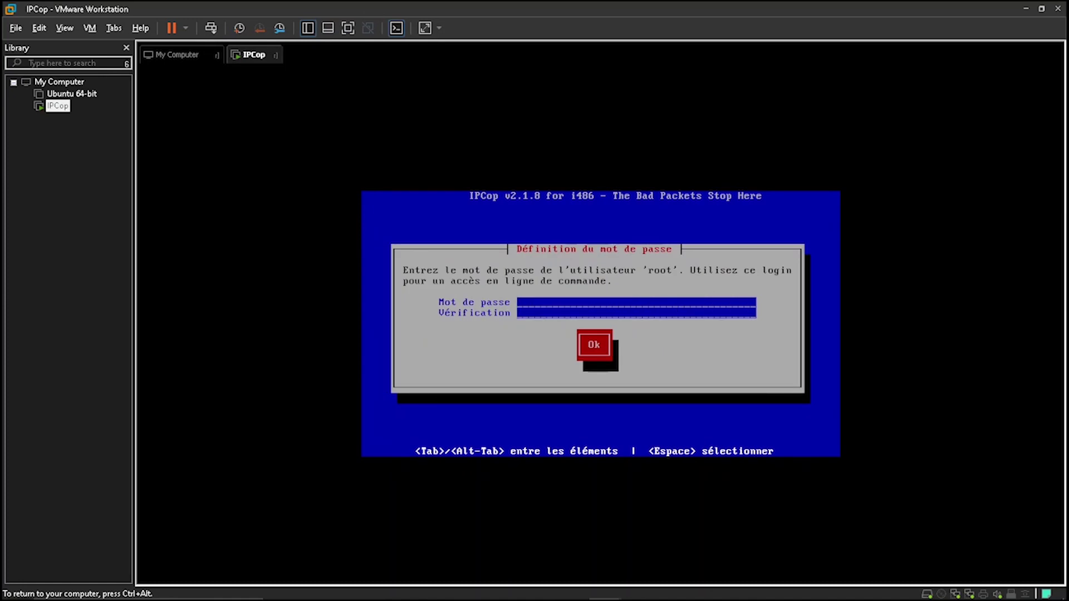
Set the root password, re-entering it after a mismatch error
text(*******)
key(Tab)
text(*******)
key(Return)
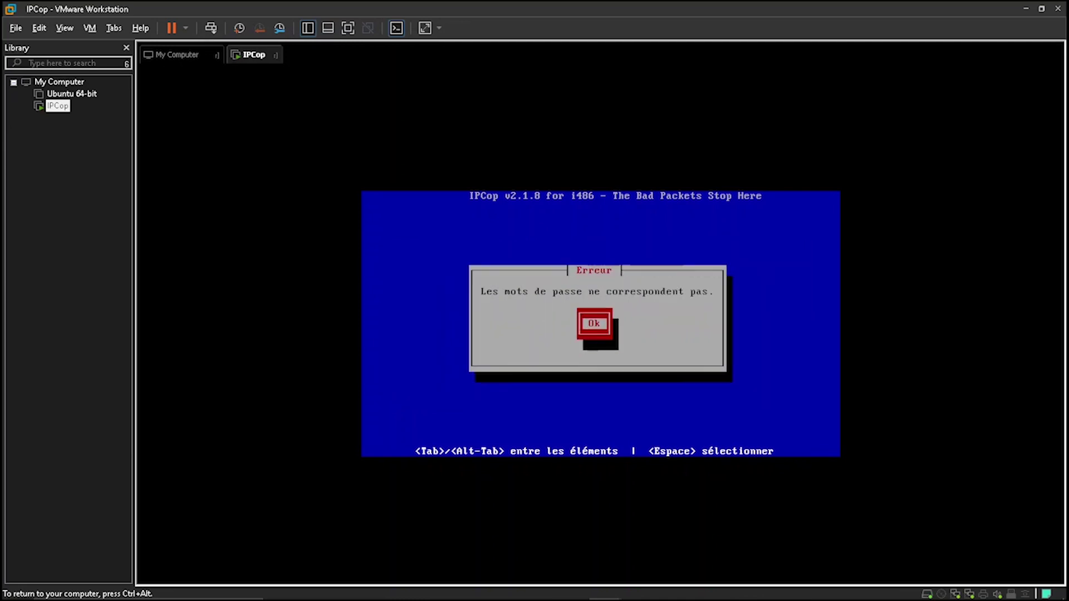
key(Return)
text(*******)
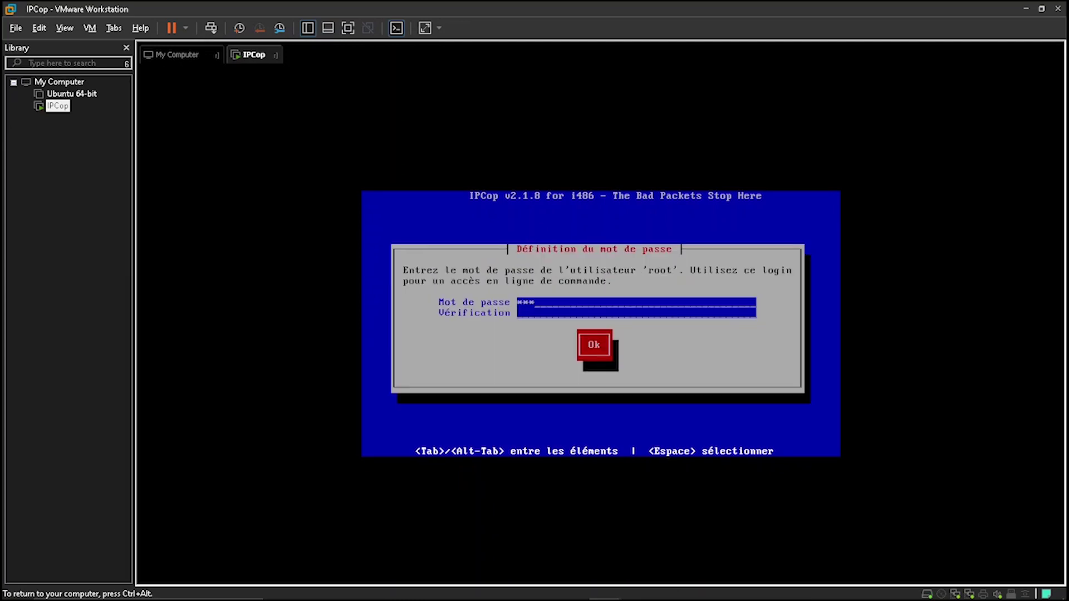
key(Tab)
text(*******)
key(Tab)
key(Return)
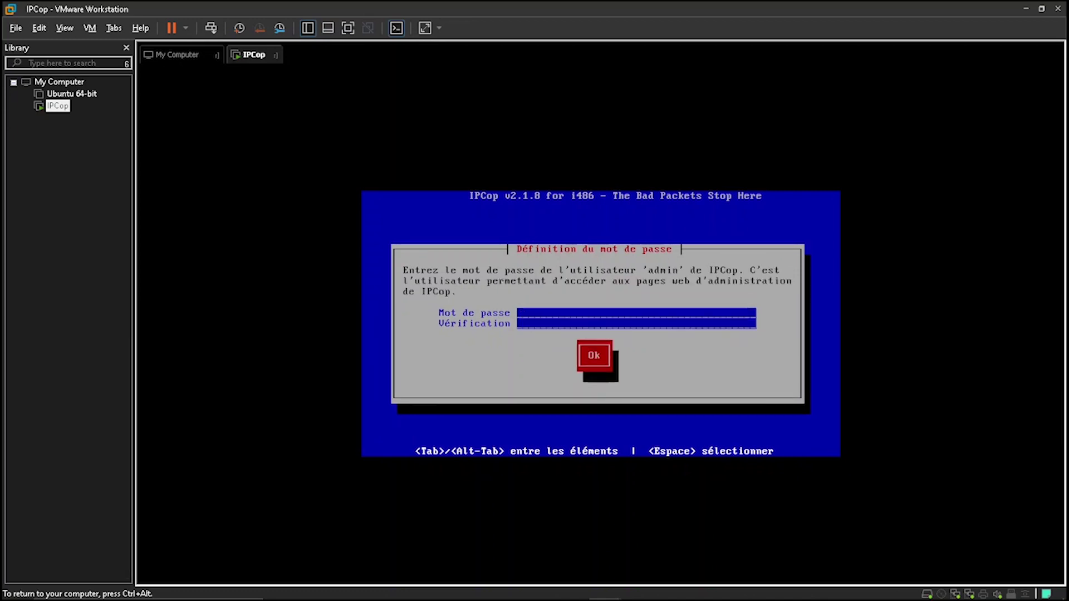
Set the admin and backup key passwords, then finish setup so IPCop restarts
text(**************)
key(Tab)
key(Return)
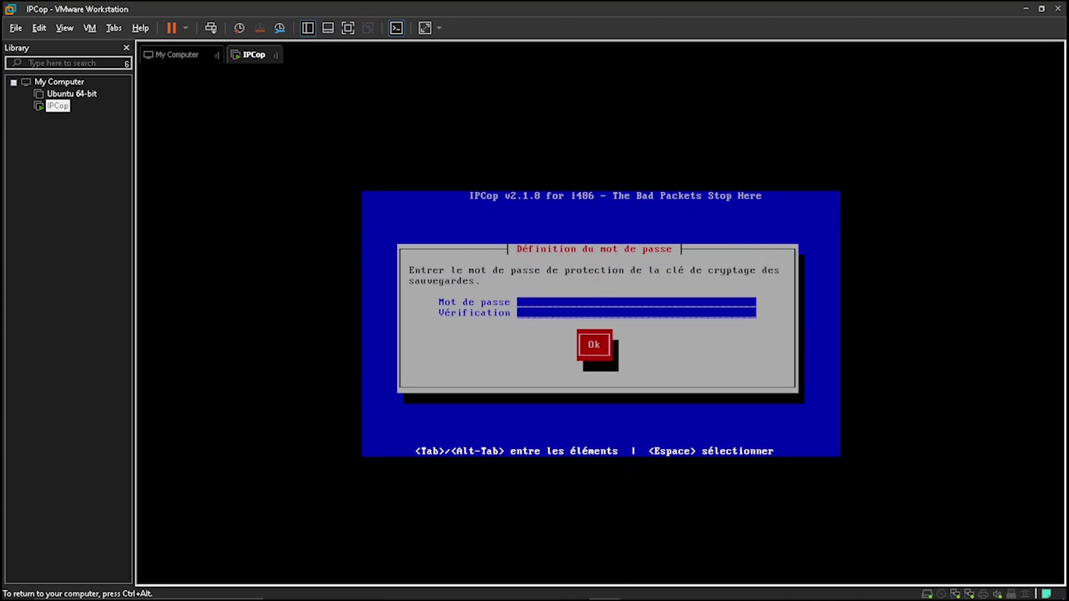
text(***)
text(****)
text(***)
text(****)
key(Tab)
key(Return)
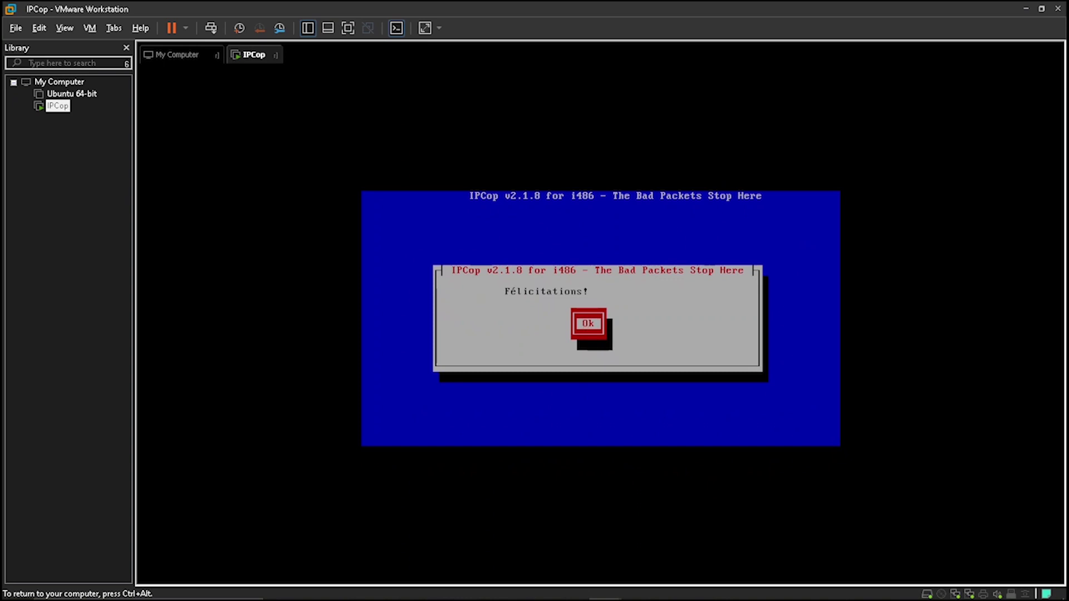
key(Return)
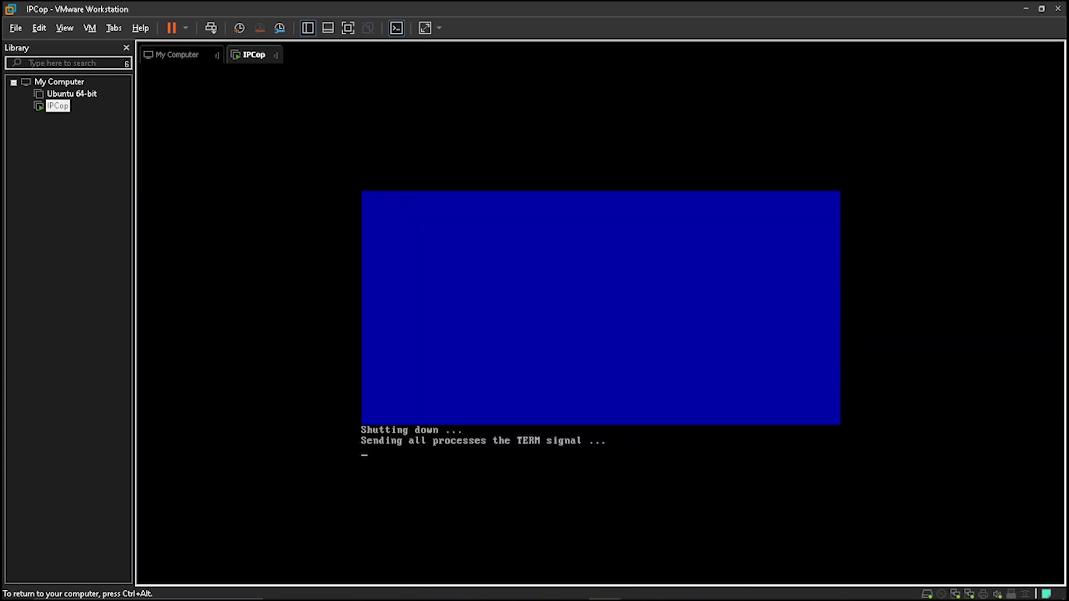
Boot IPCop and log in to the console as root
key(shift+F1)
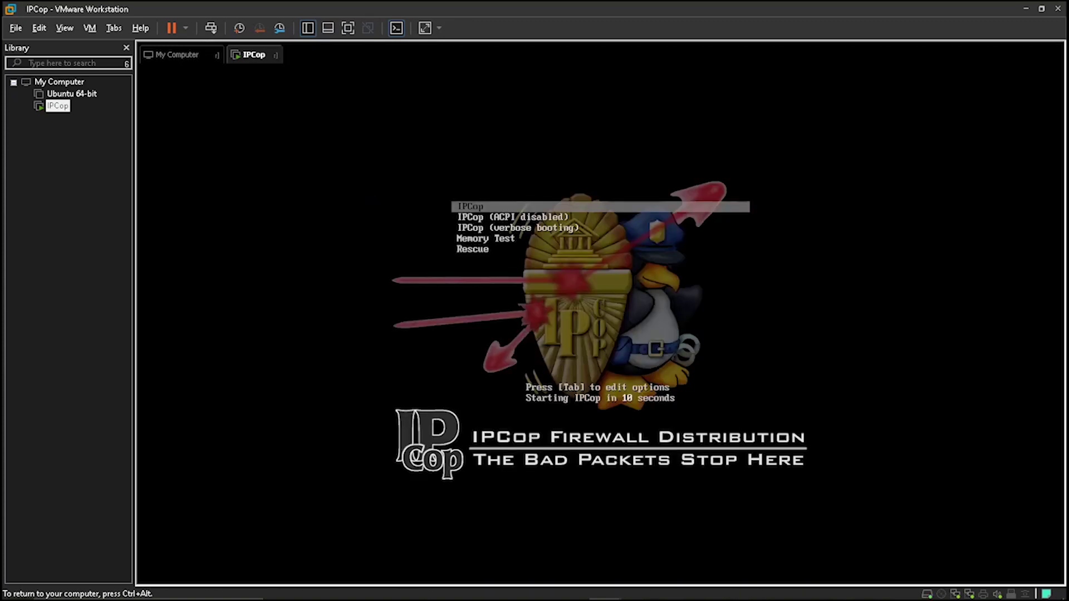
key(Return)
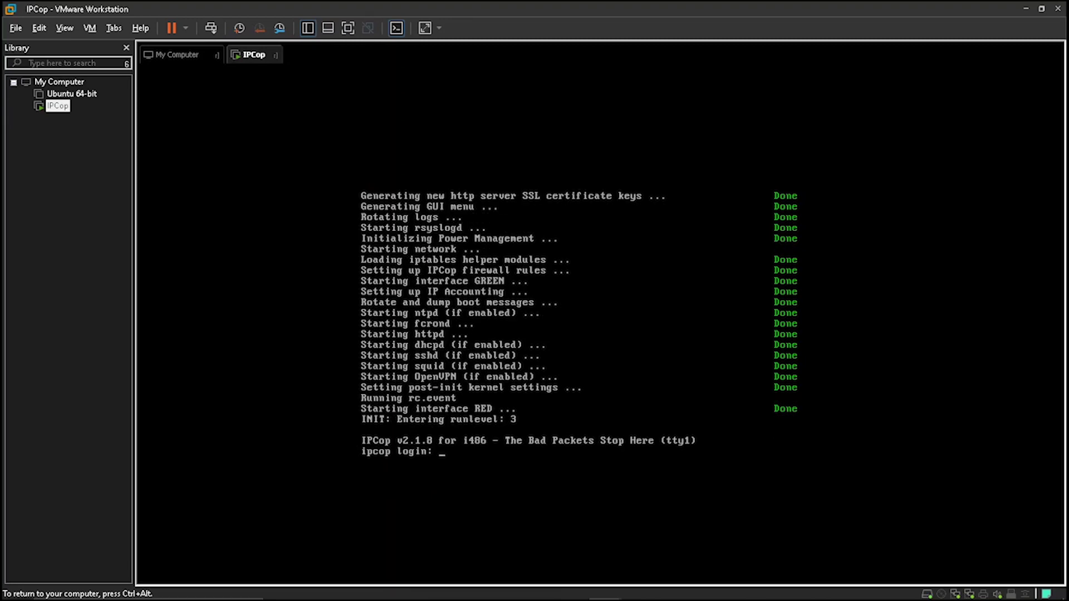
text(root)
key(Return)
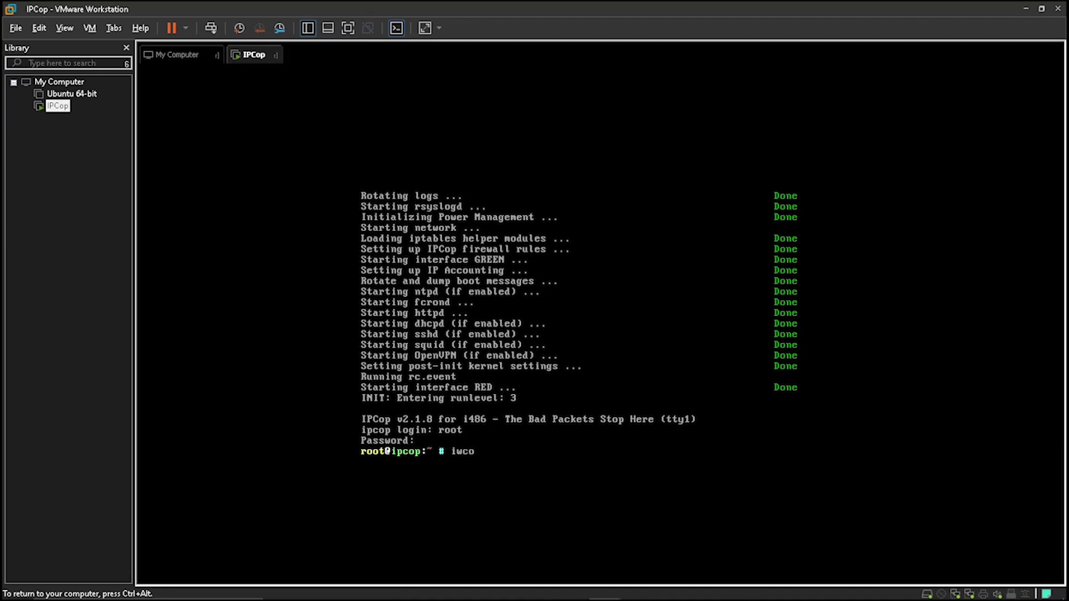
Run iwconfig, ifconfig lan-1 and ifconfig wan-1, then release input to the host
key(Return)
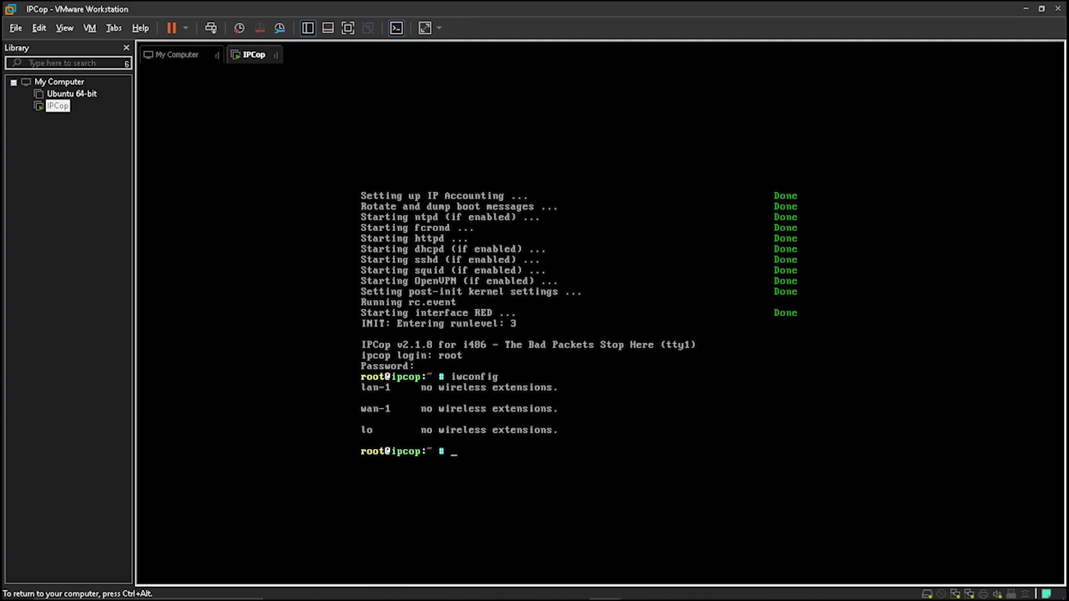
text(ifconfig lan-1)
key(Return)
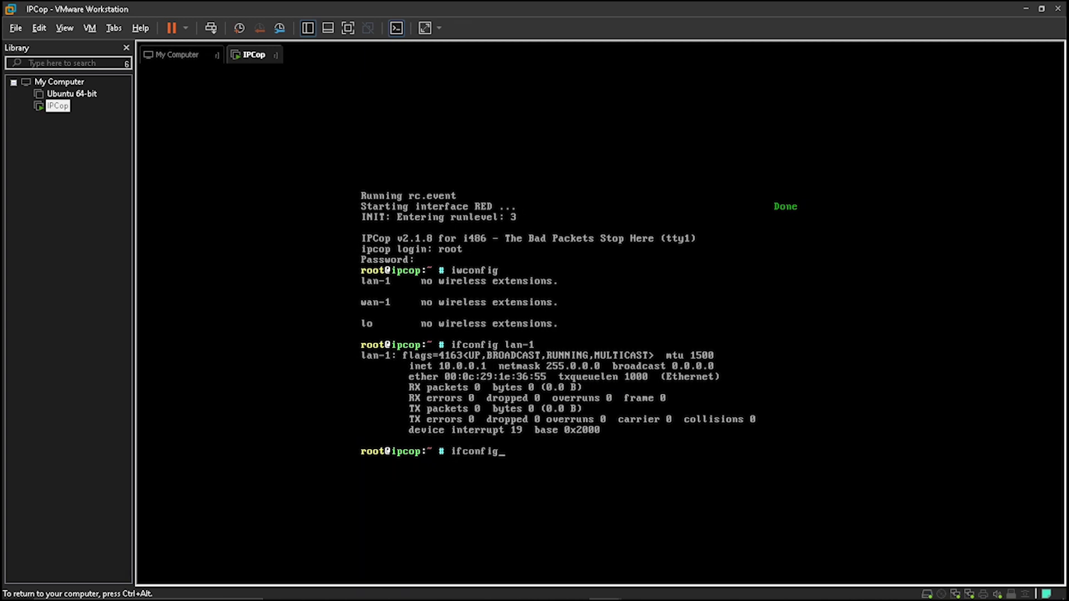
text(ifconfig wan-1)
key(Return)
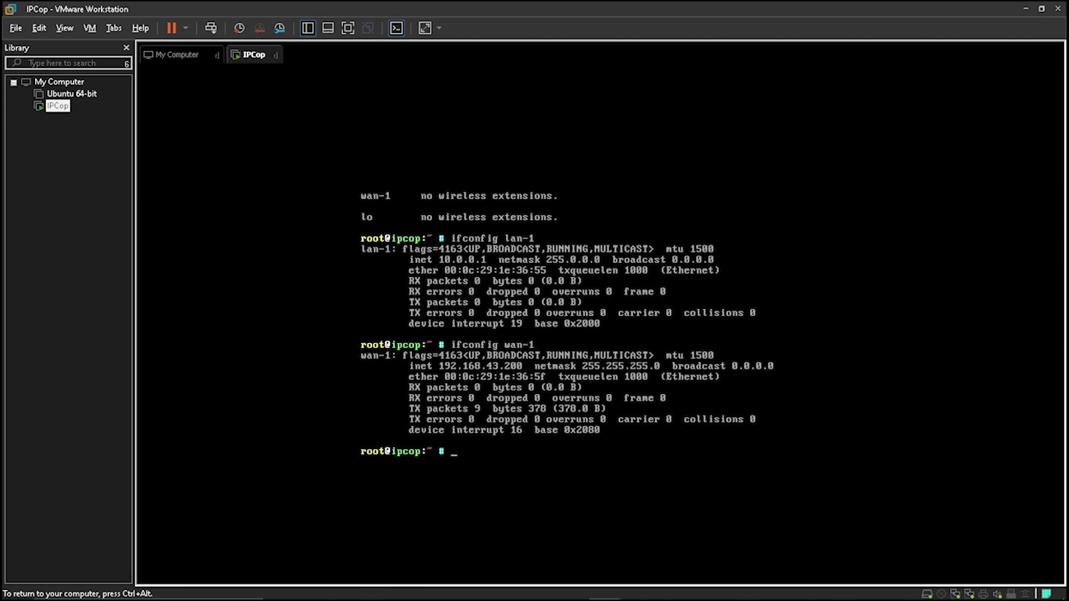
key(ctrl+alt)
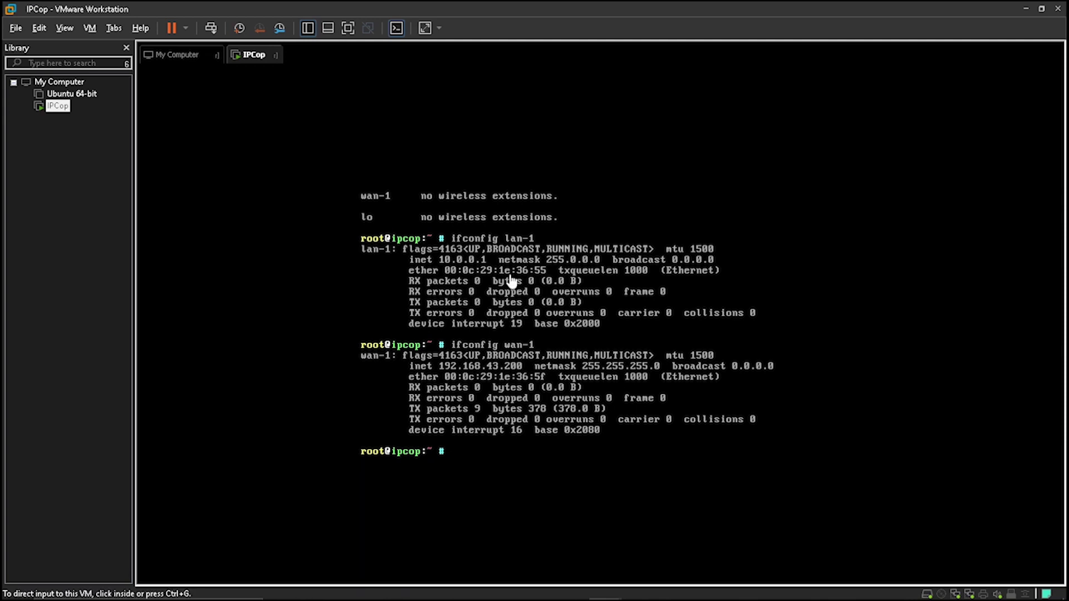
Power on the Ubuntu 64-bit VM and confirm its network adapter is bridged
click(82, 95)
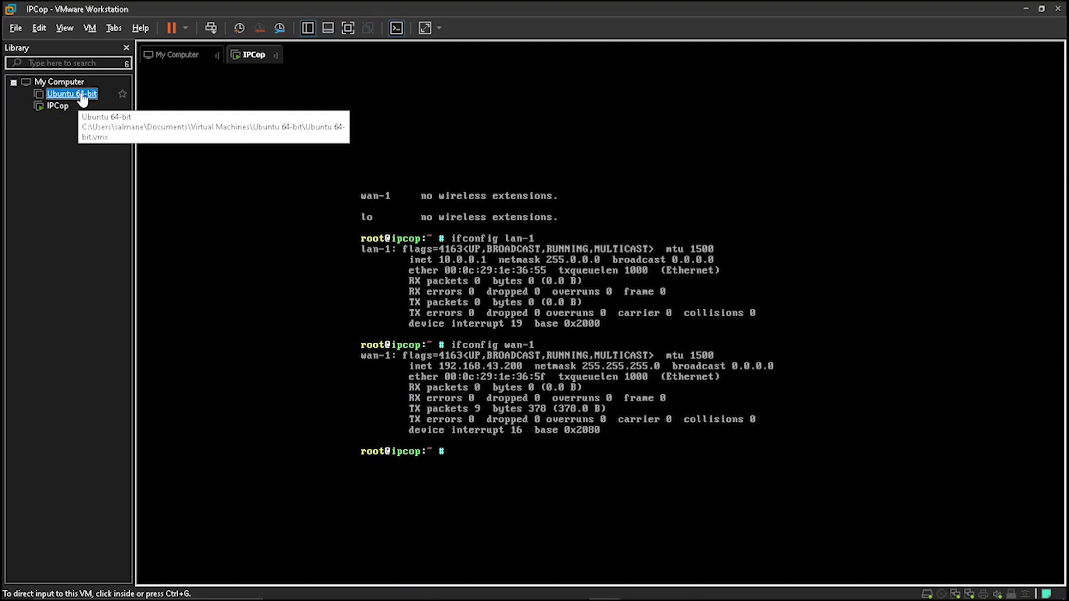
double_click(82, 95)
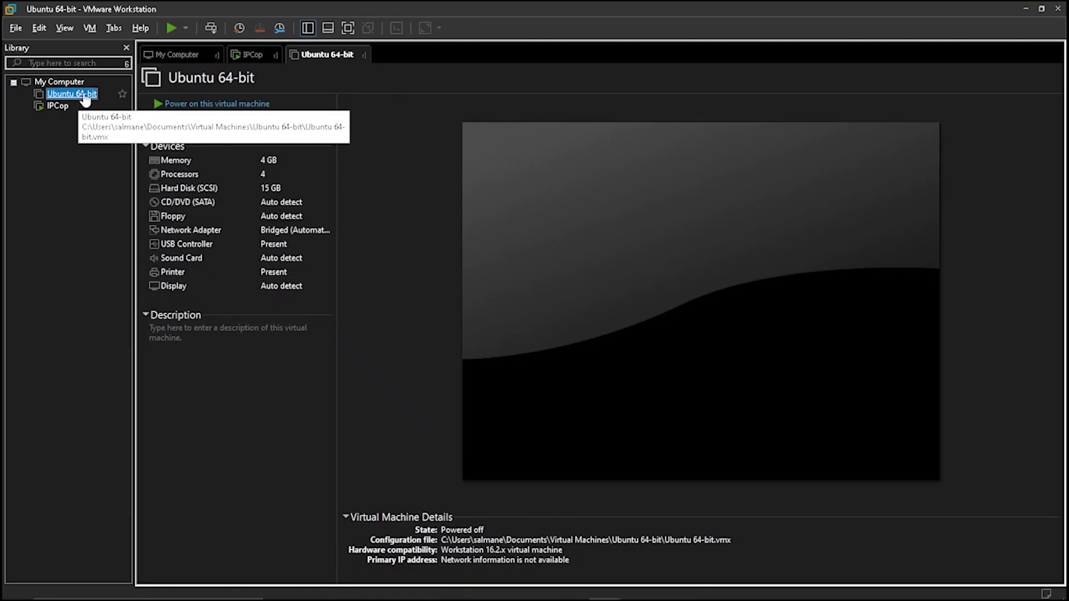
click(177, 103)
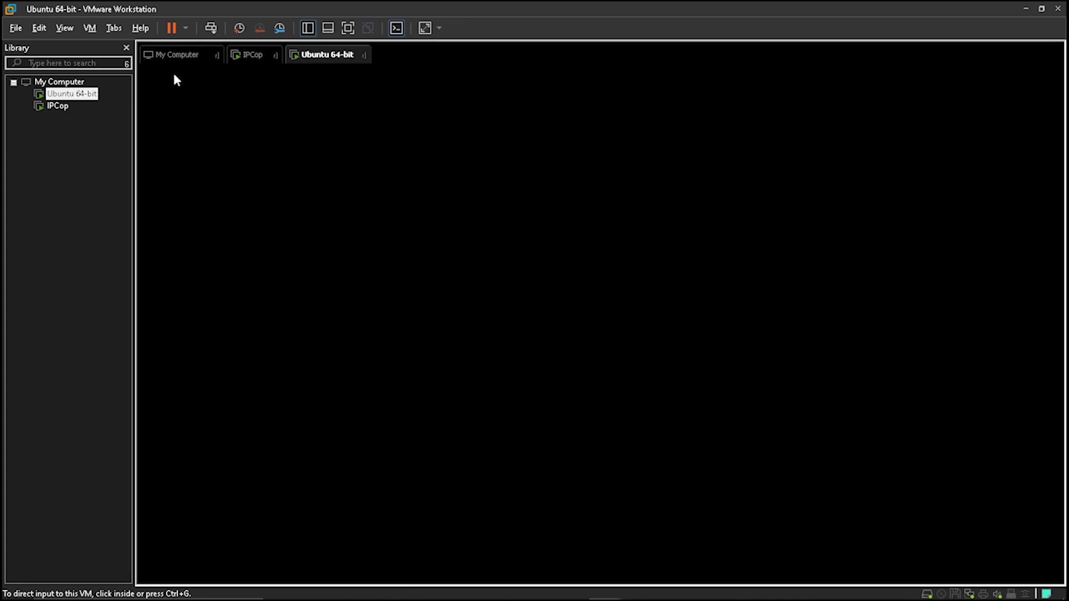
click(89, 27)
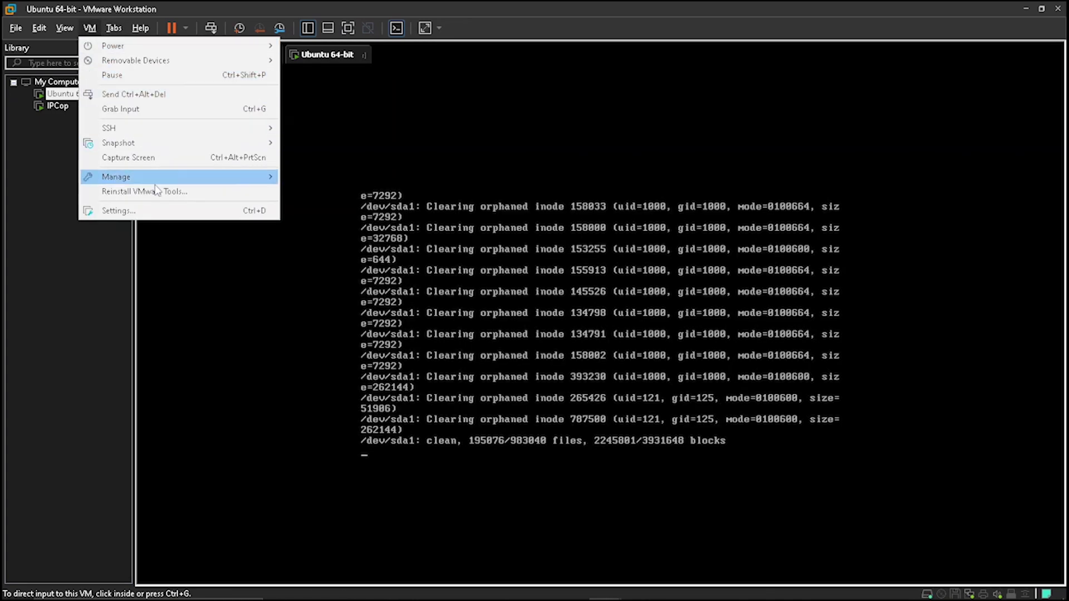
click(154, 212)
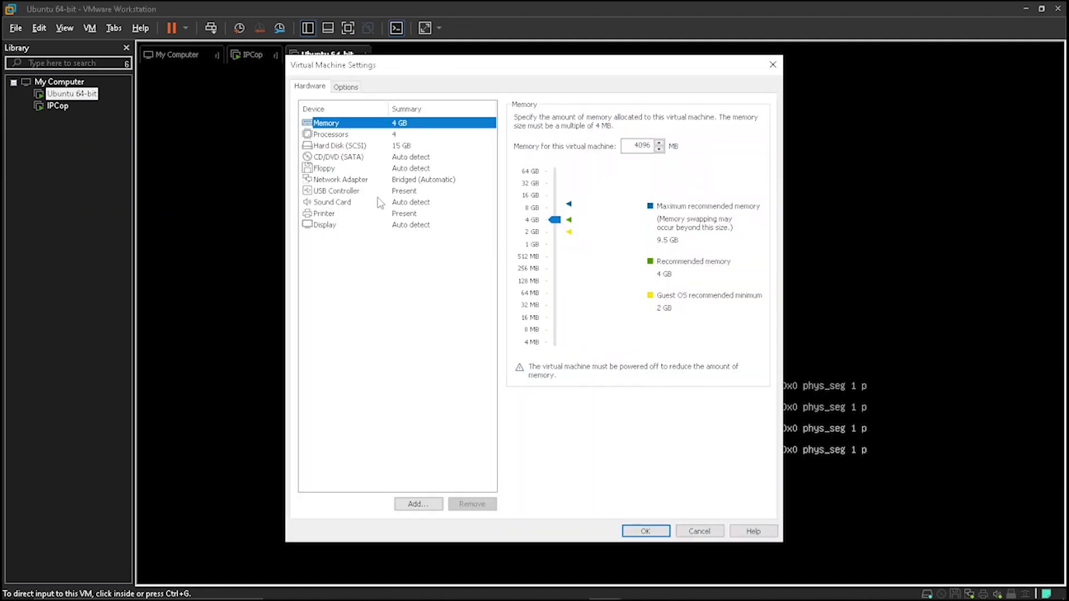
click(398, 180)
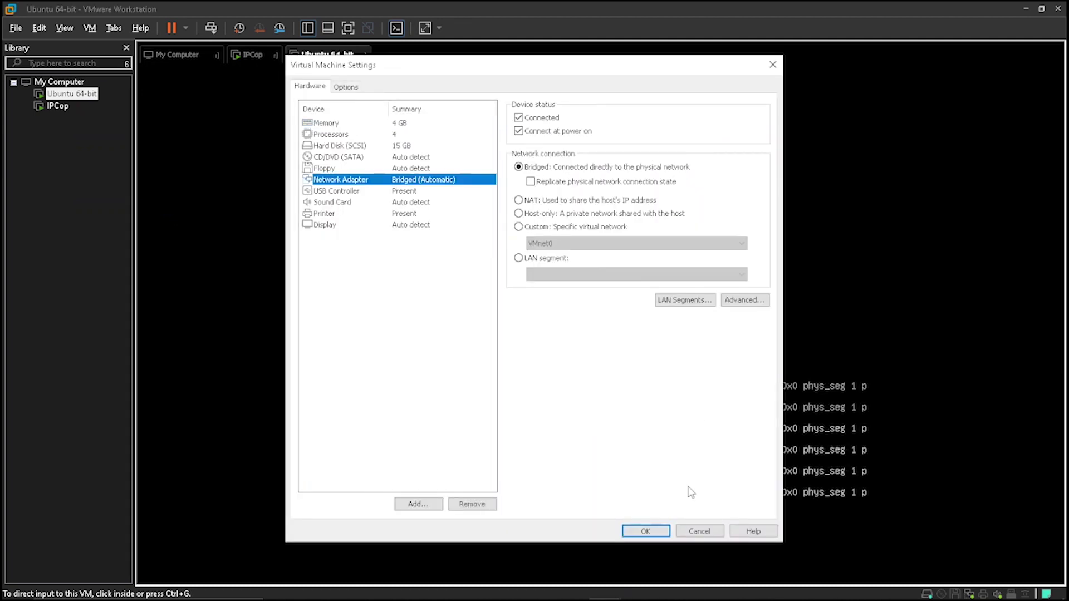
click(645, 532)
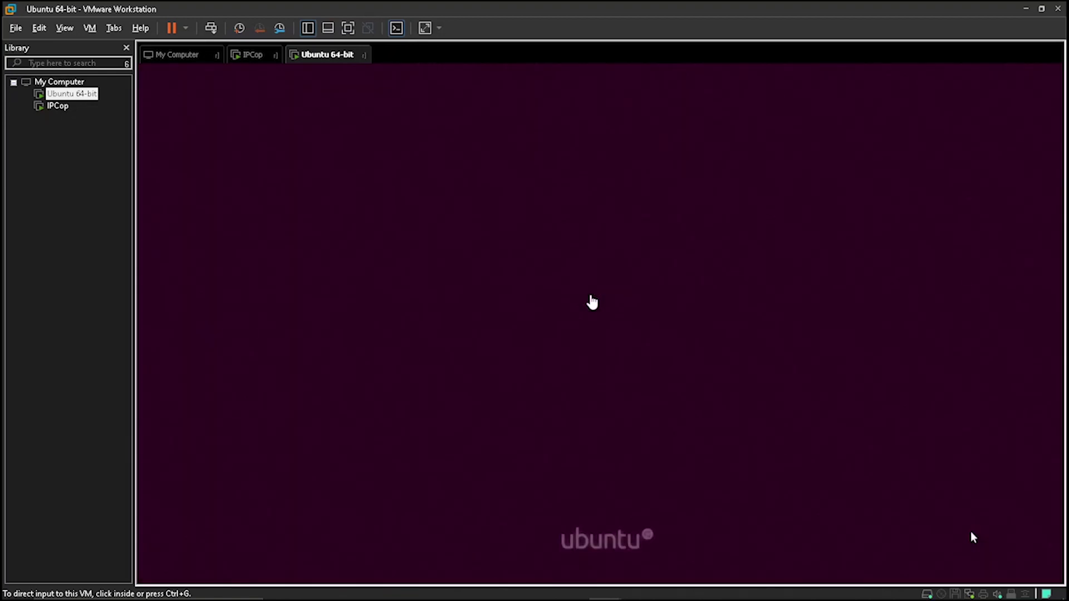
Sign in to the Ubuntu desktop and launch Firefox
click(973, 538)
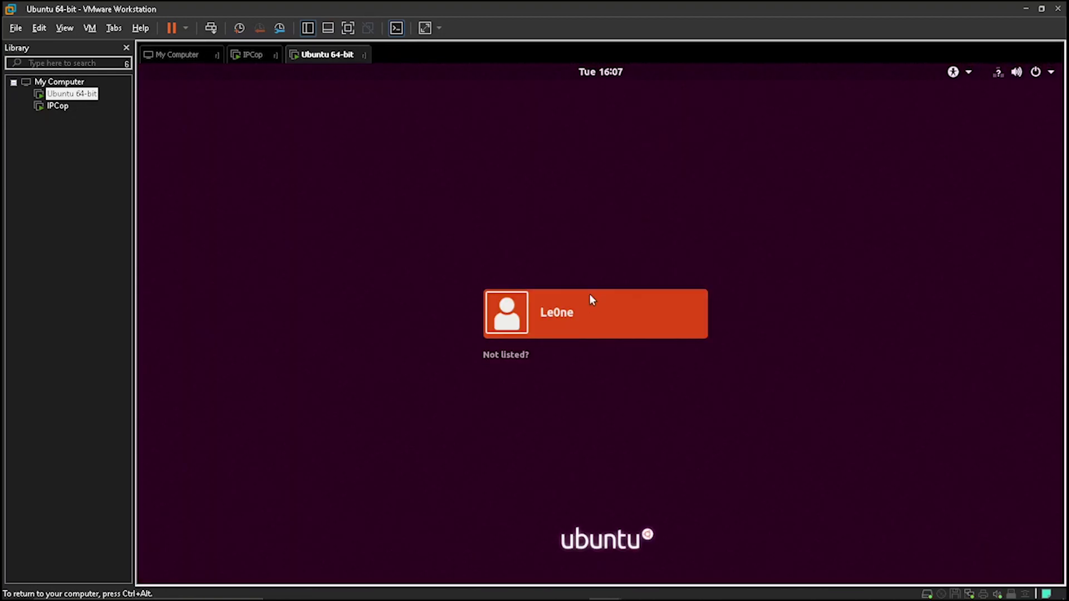
click(590, 296)
text(***)
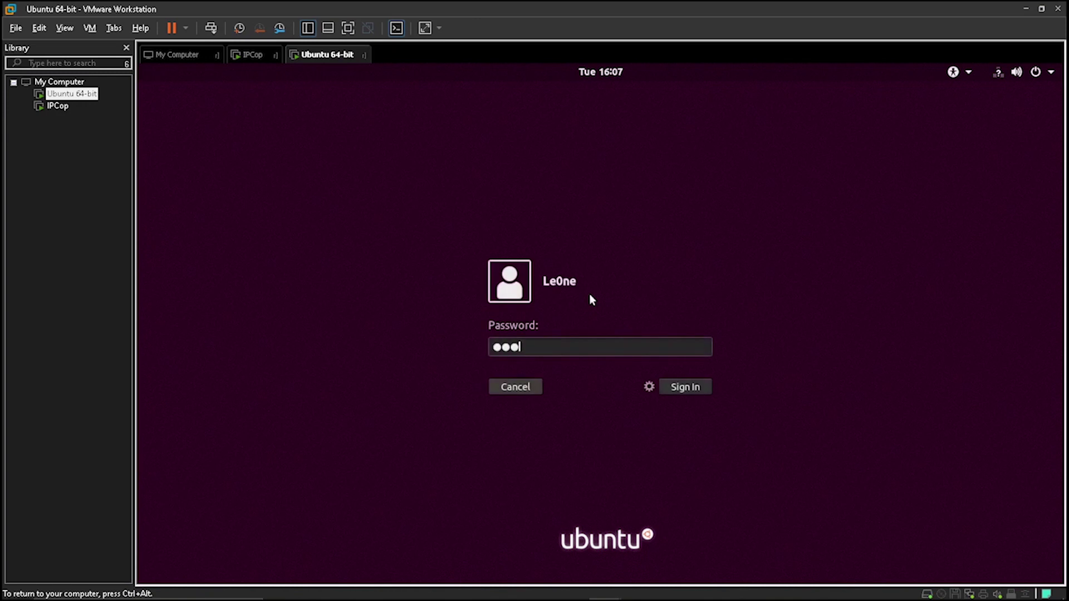
key(Return)
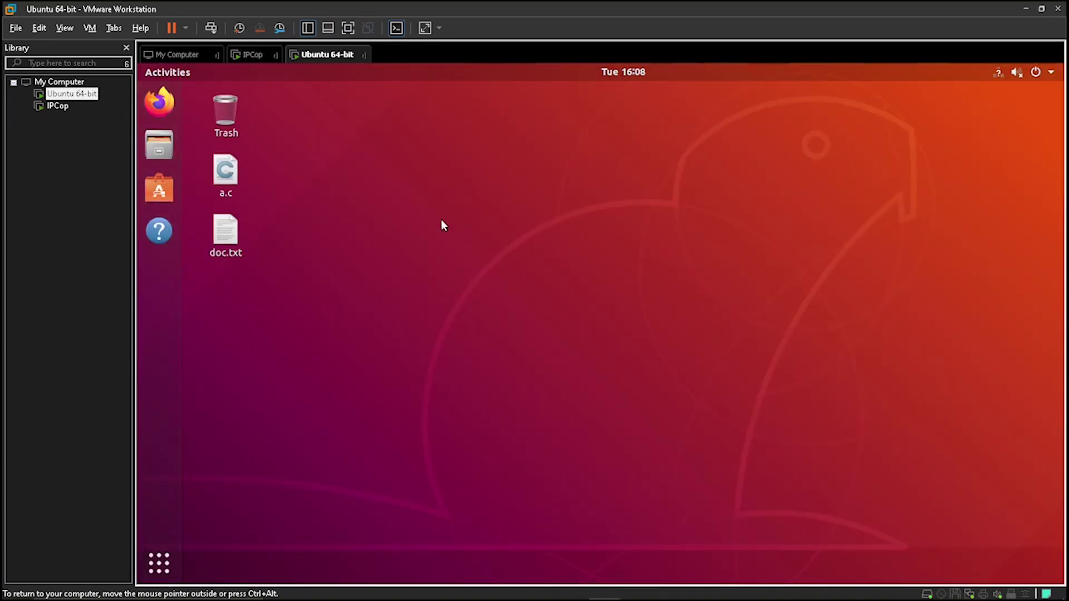
click(160, 103)
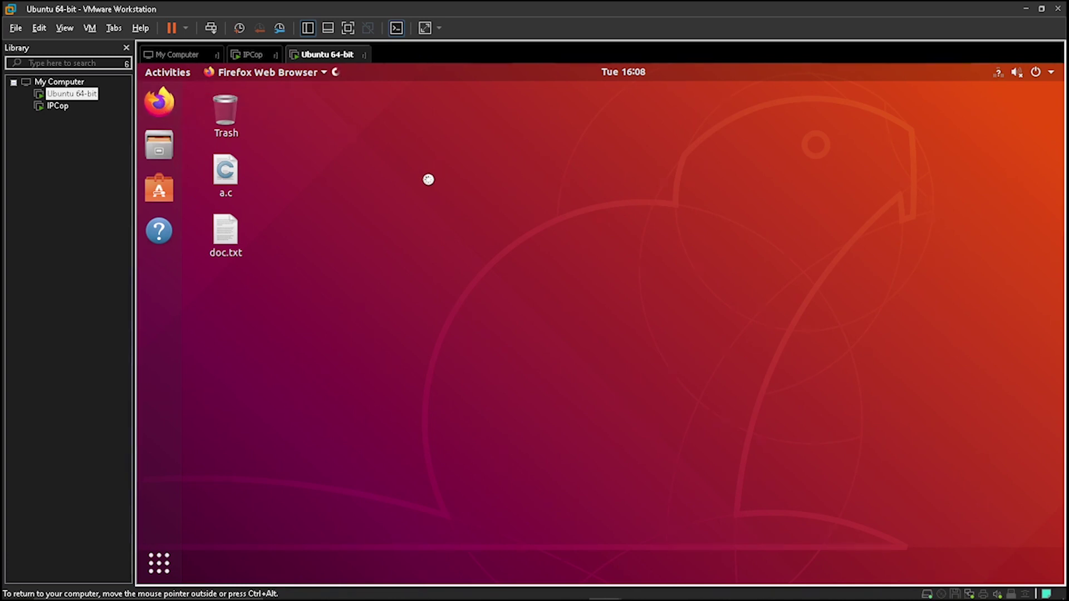
click(1000, 77)
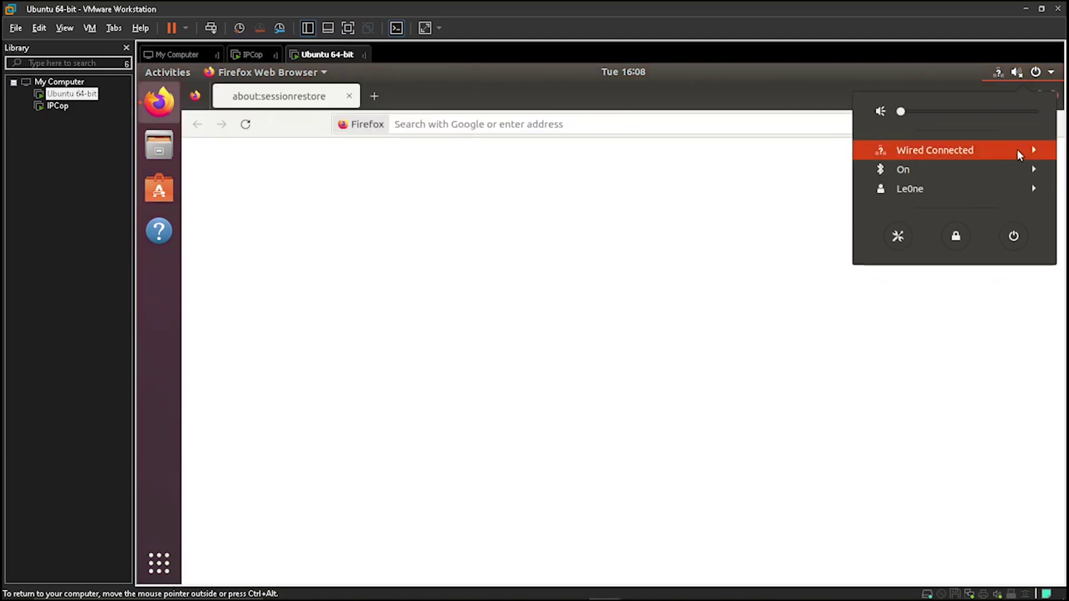
Check Wired Settings details showing IPv4 10.0.0.2 and default route 10.0.0.1, then close Settings
click(1017, 149)
click(984, 188)
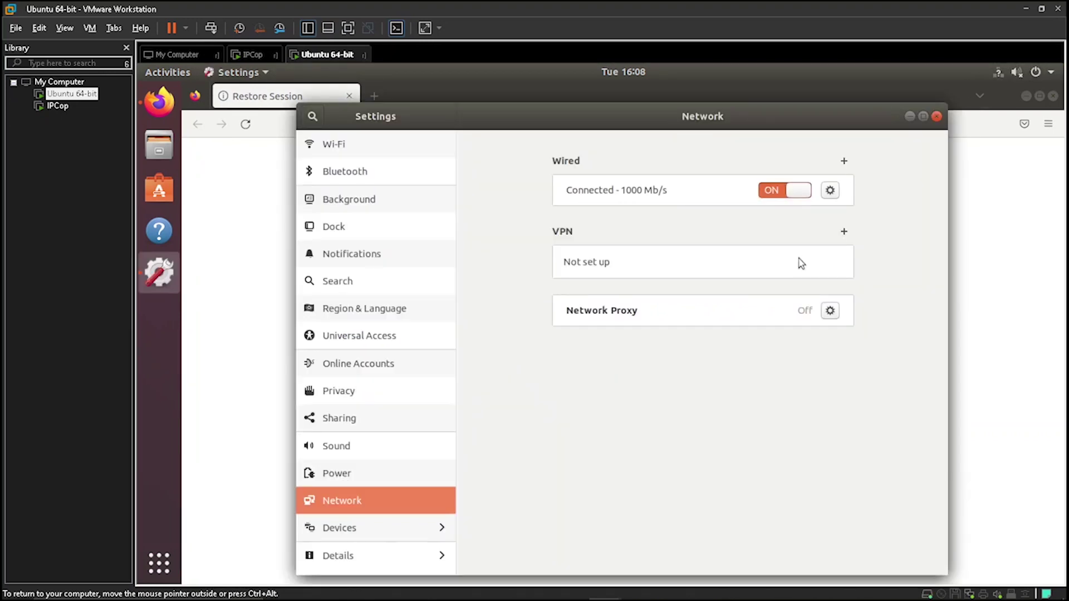
click(830, 190)
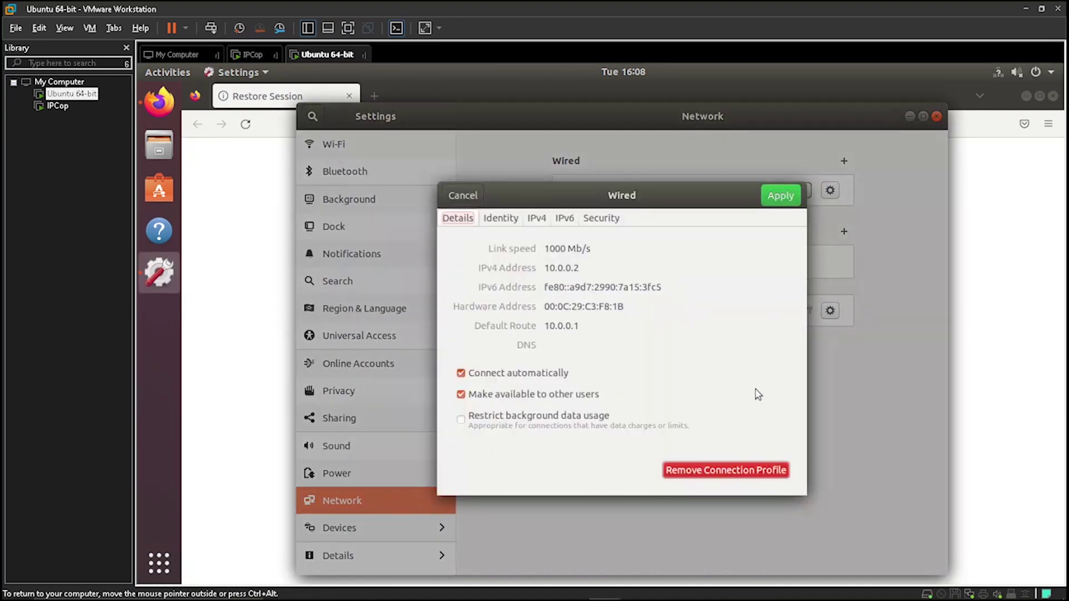
drag(593, 268, 542, 268)
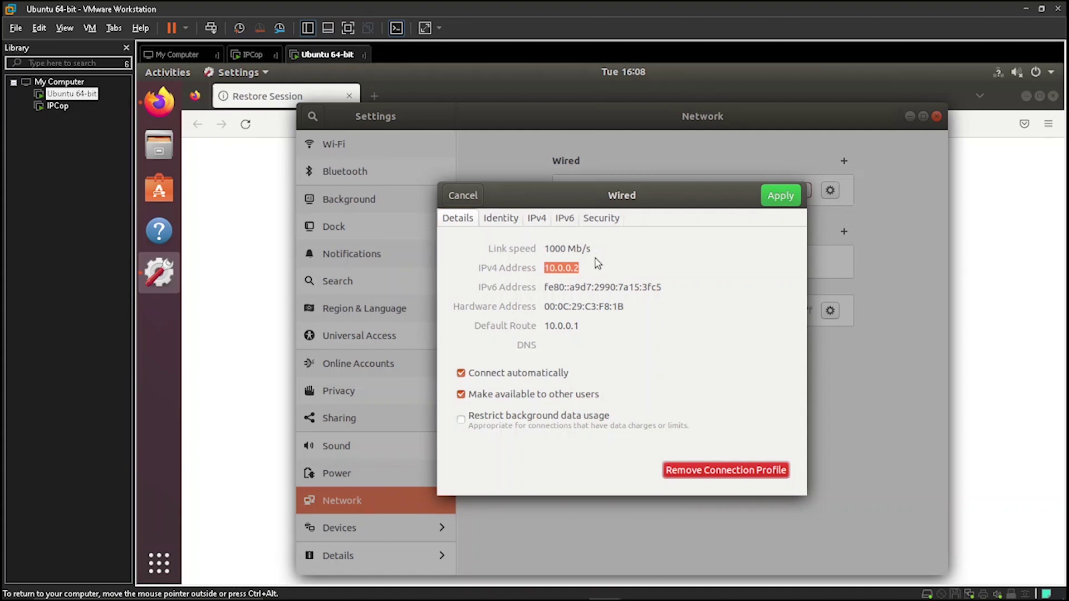
mouse_move(589, 328)
mouse_down()
mouse_move(543, 328)
mouse_move(575, 328)
mouse_up()
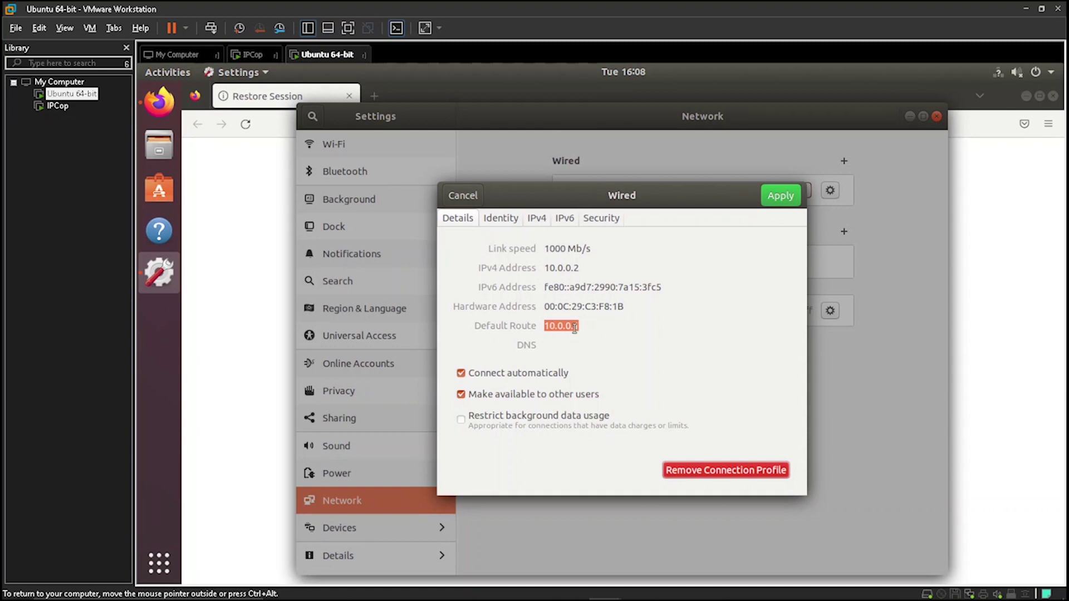
click(781, 197)
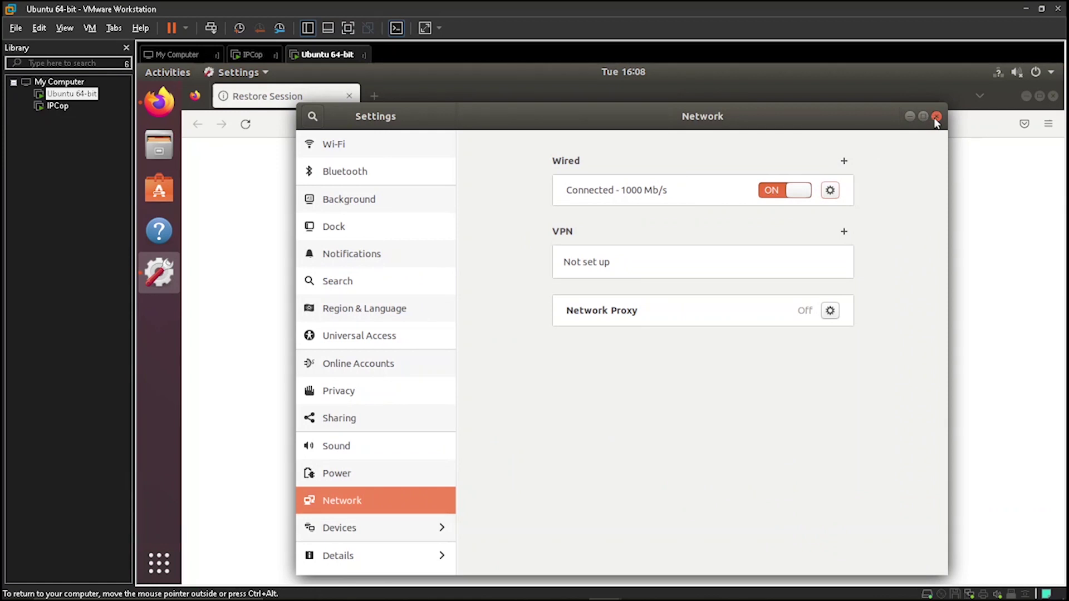
click(937, 116)
click(509, 126)
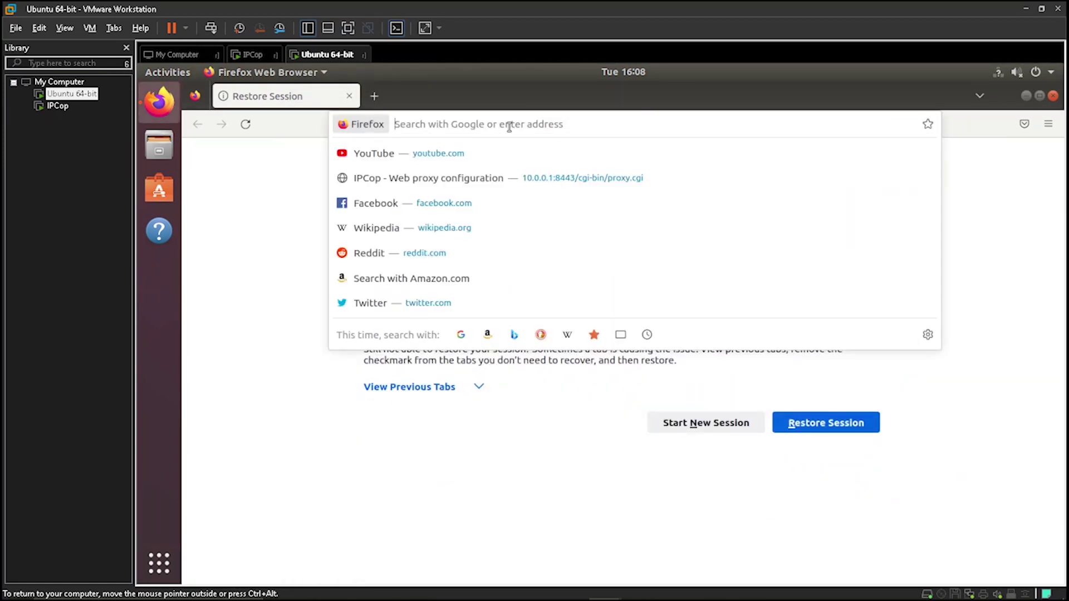
text(https://)
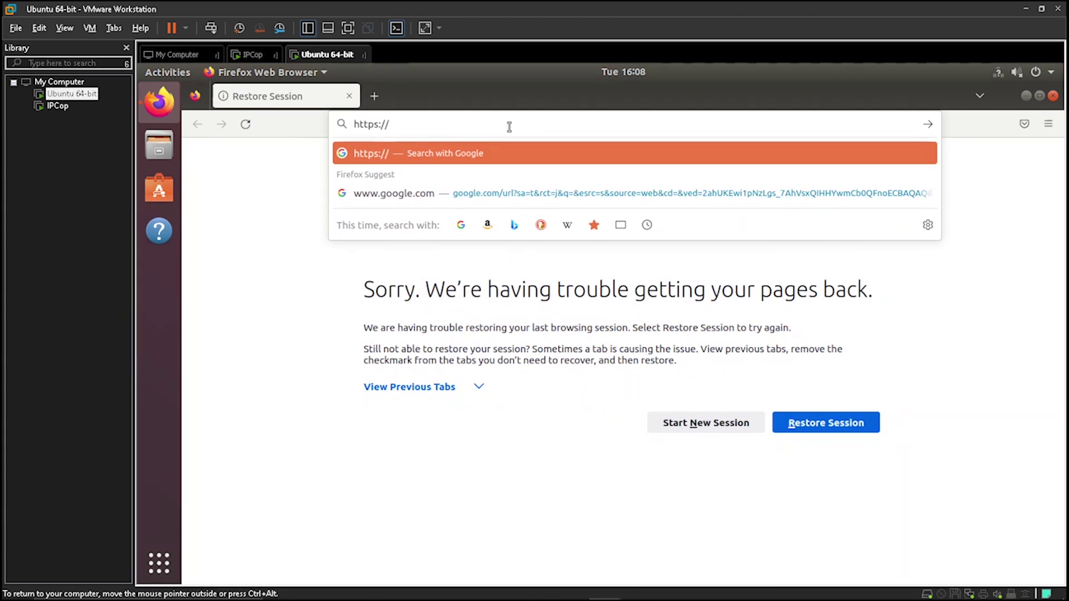
text(10.0.0.1)
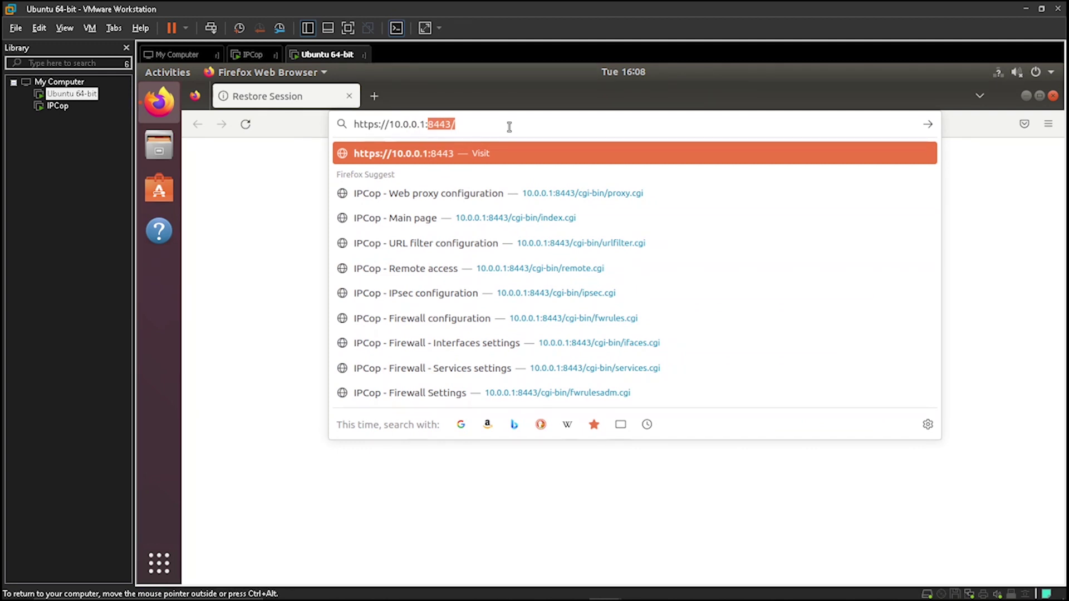
text(:8443)
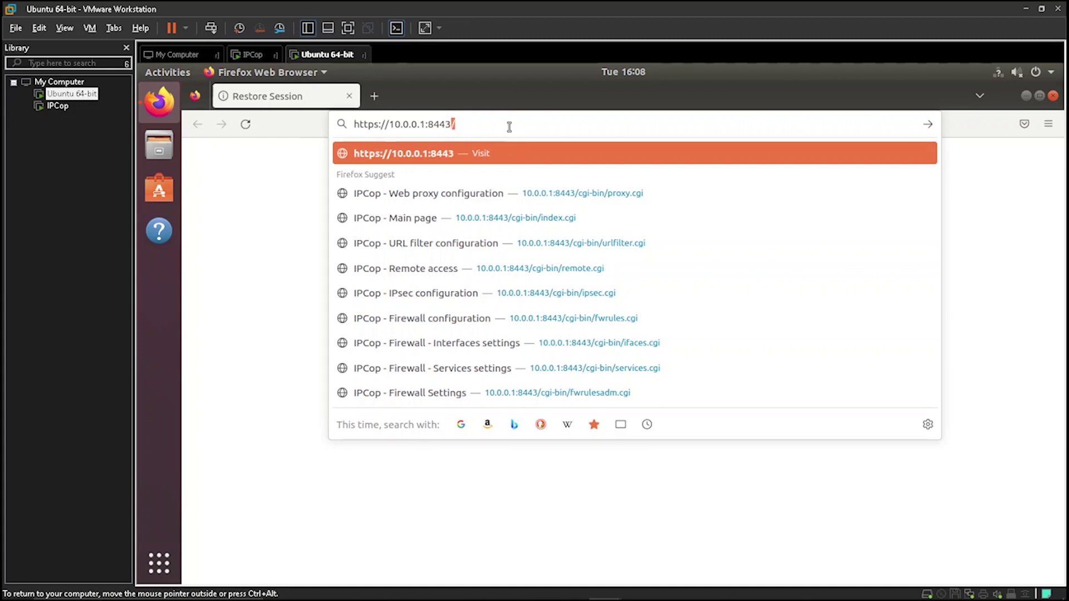
key(Return)
click(861, 424)
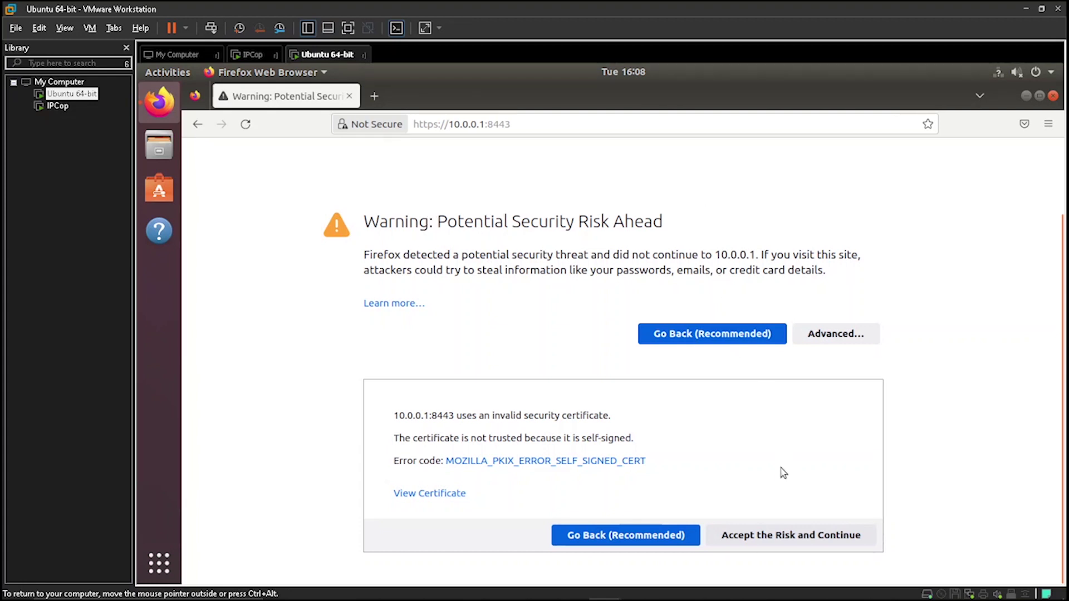
click(750, 532)
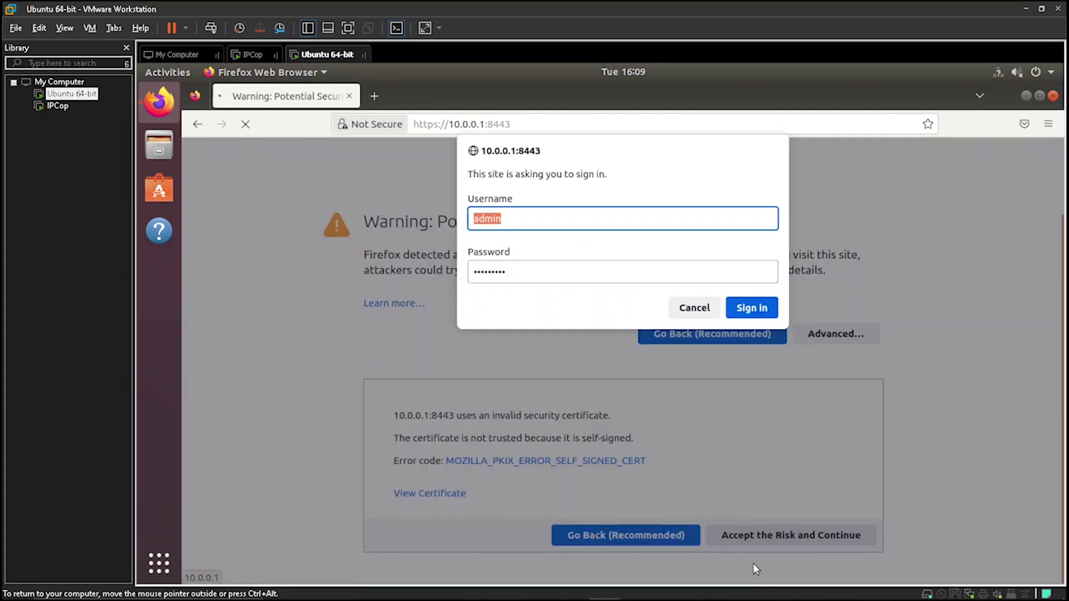
Replace the prefilled username with 'admin' on the IPCop login
click(559, 220)
drag(523, 220, 419, 223)
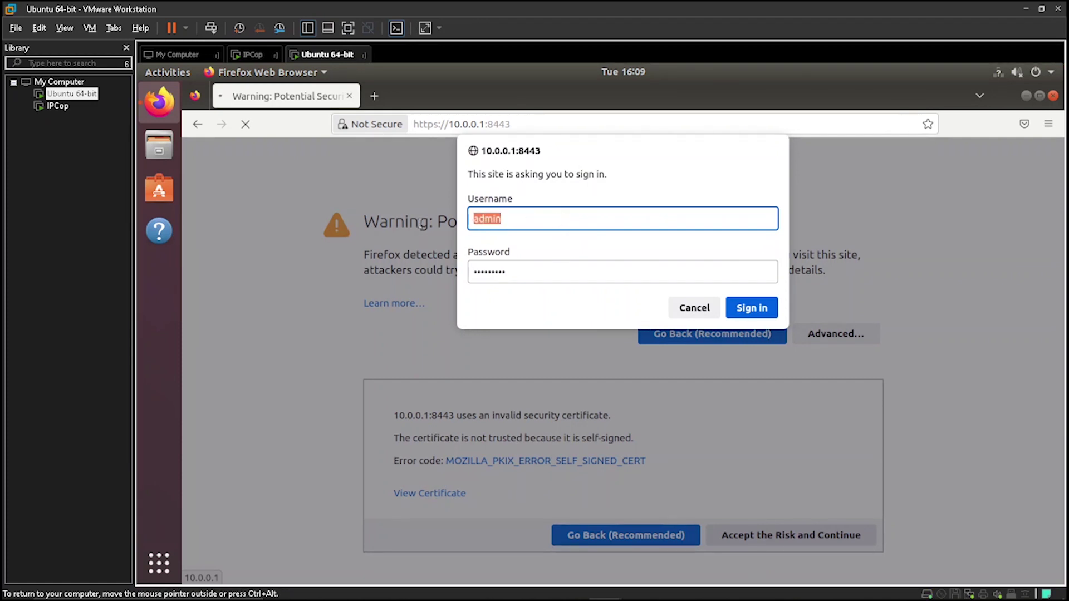
text(admin)
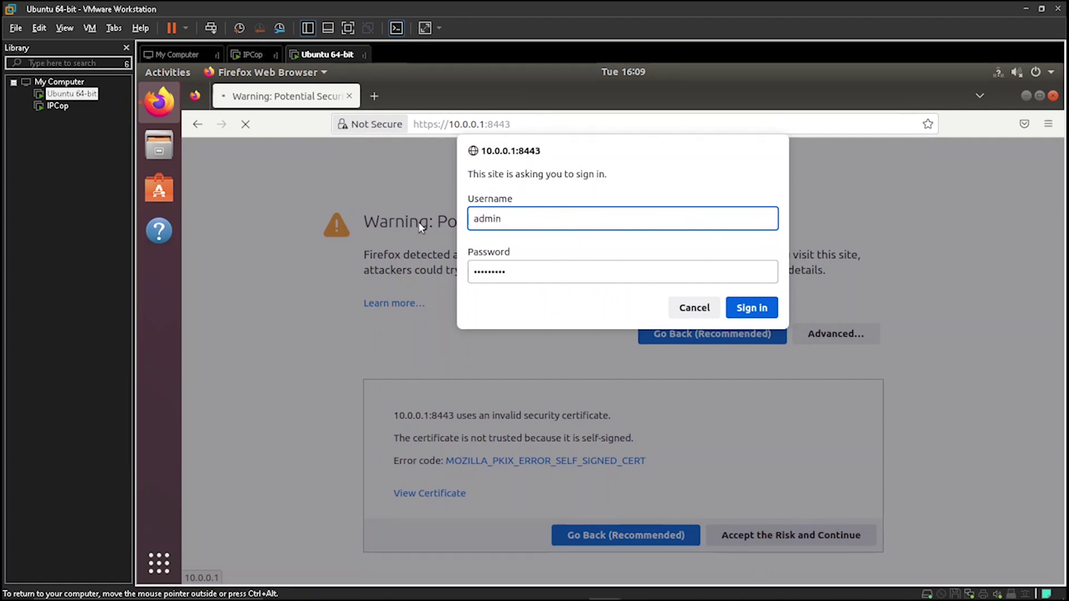
key(Tab)
Enter the admin password, sign in and dismiss the saved-login prompt
text(******)
click(749, 305)
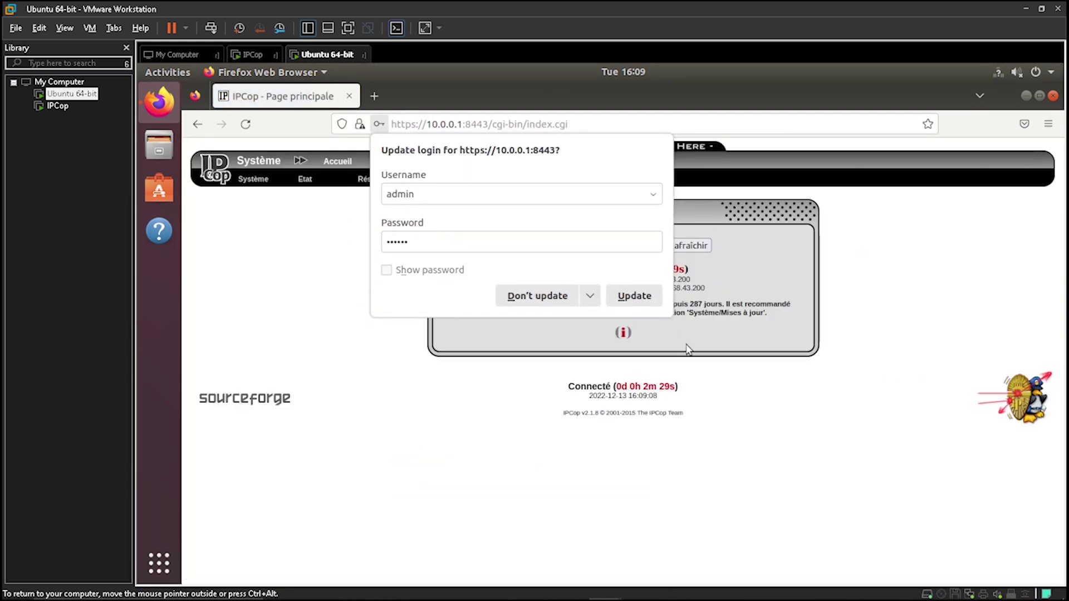
click(643, 306)
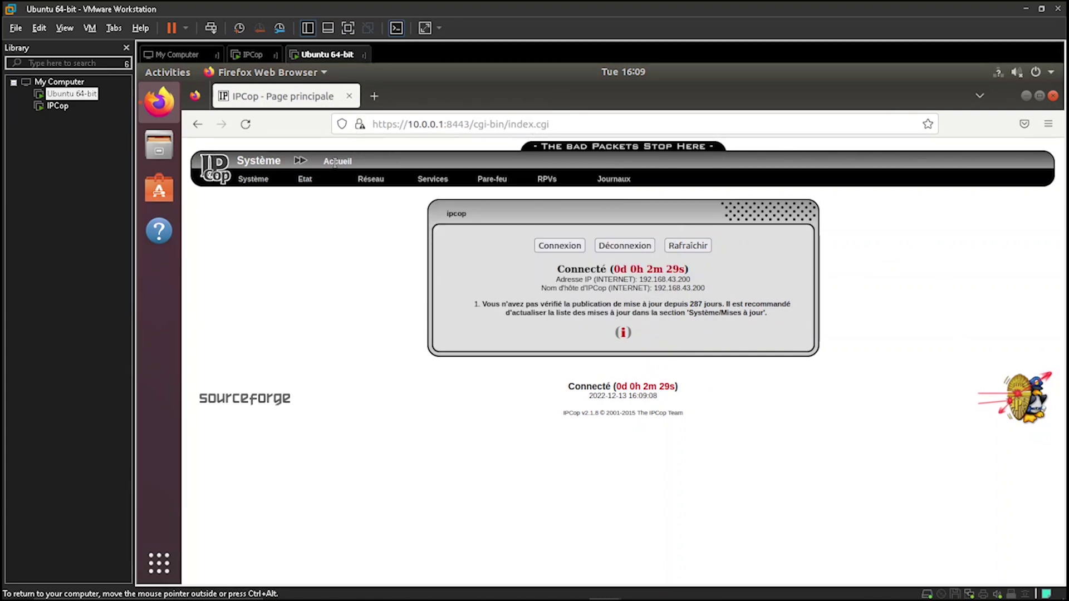
Look through the RPVs, Journaux and Système menus and open Système > Planificateur
mouse_move(533, 187)
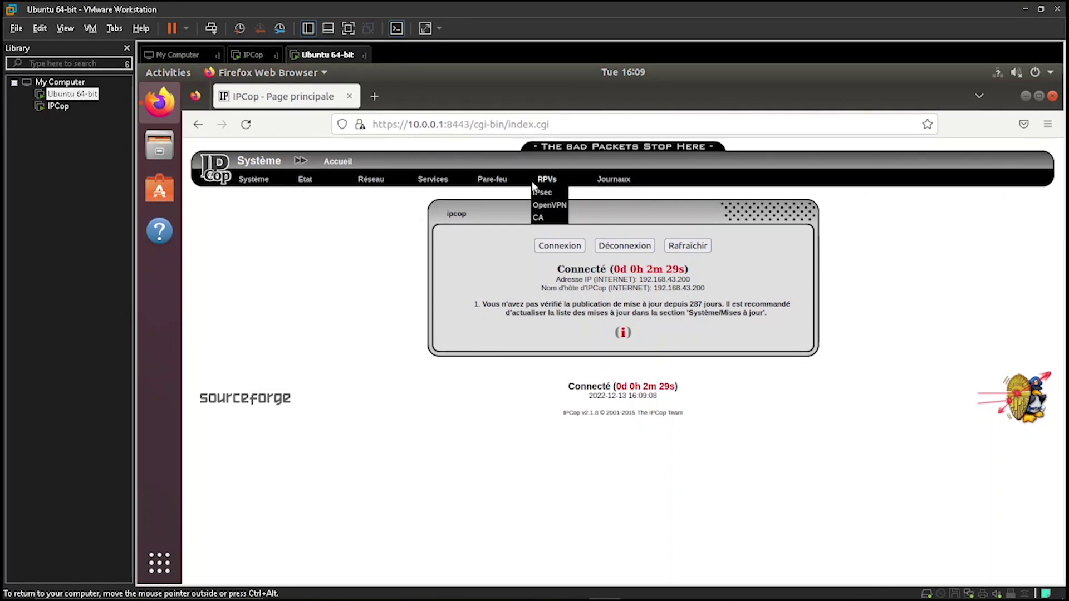
mouse_move(596, 178)
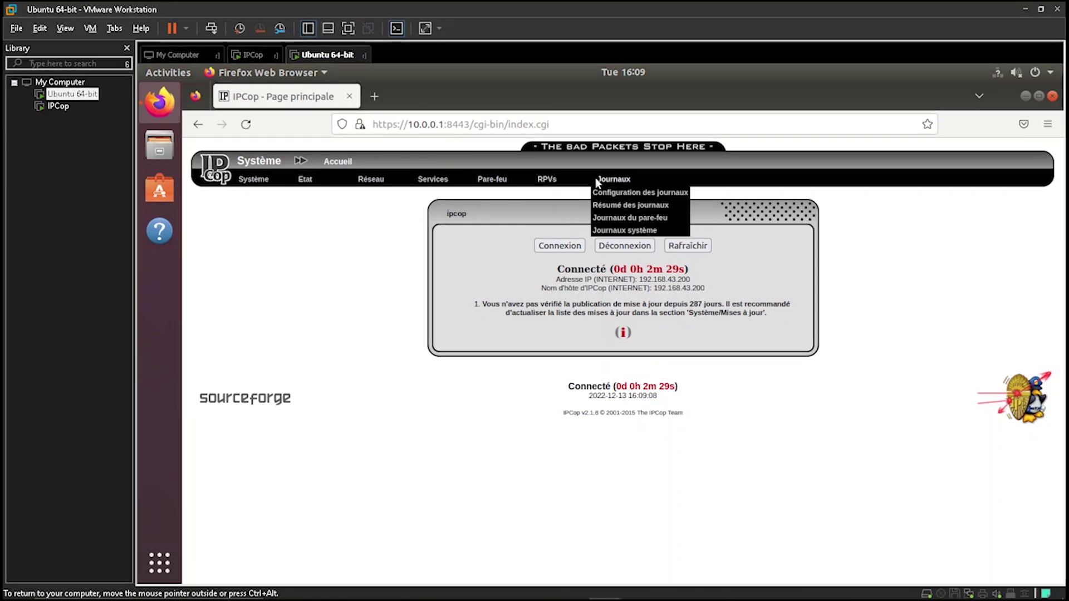
mouse_move(258, 189)
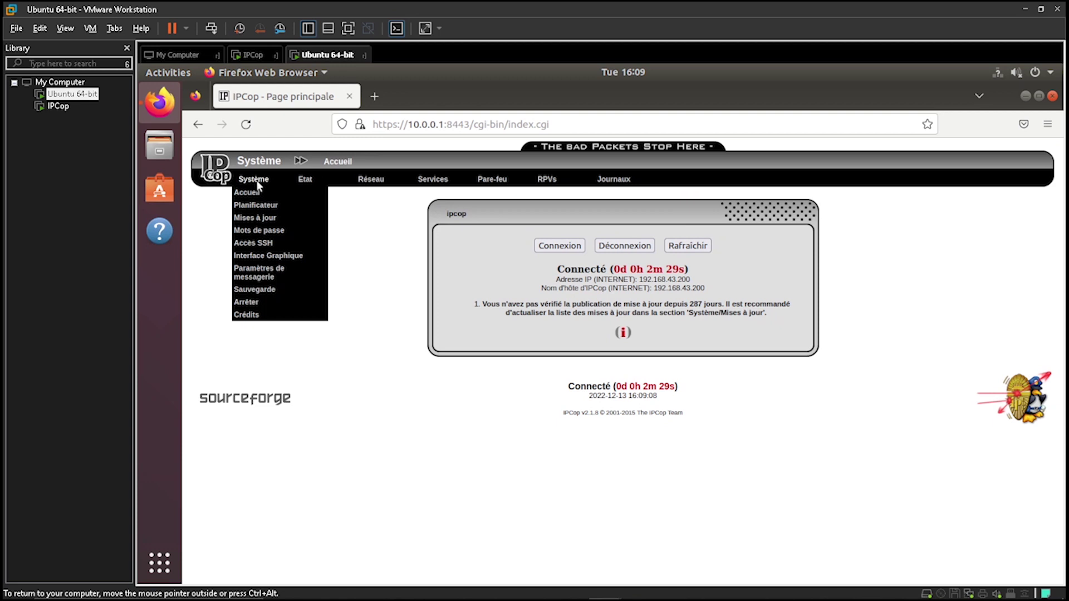
click(254, 193)
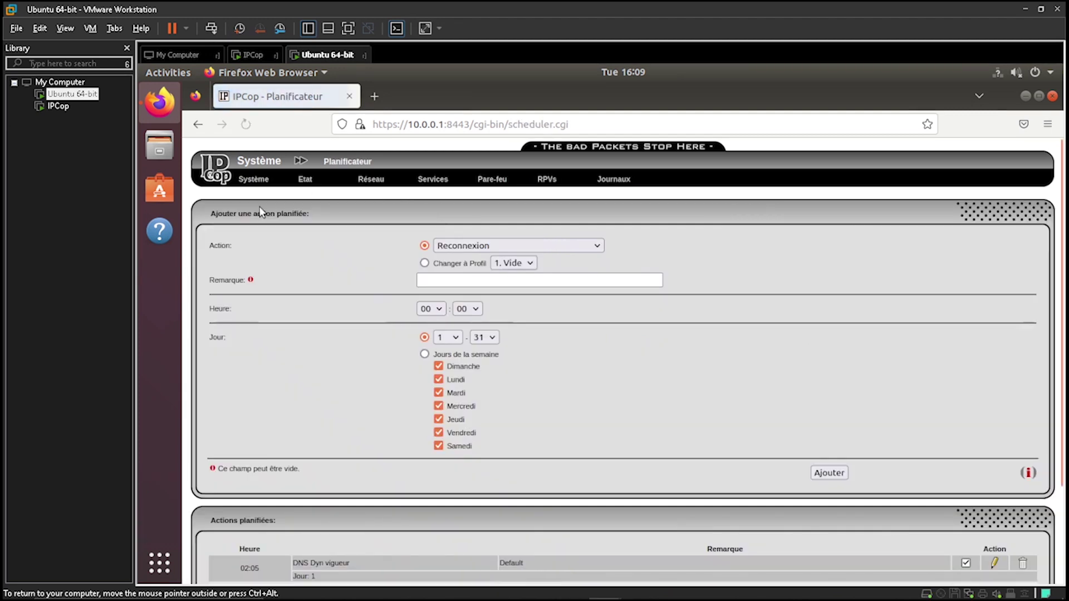
Add a 00:00 Reconnexion scheduled action set to days of the week
scroll(641, 312, down, 2)
scroll(642, 317, down, 2)
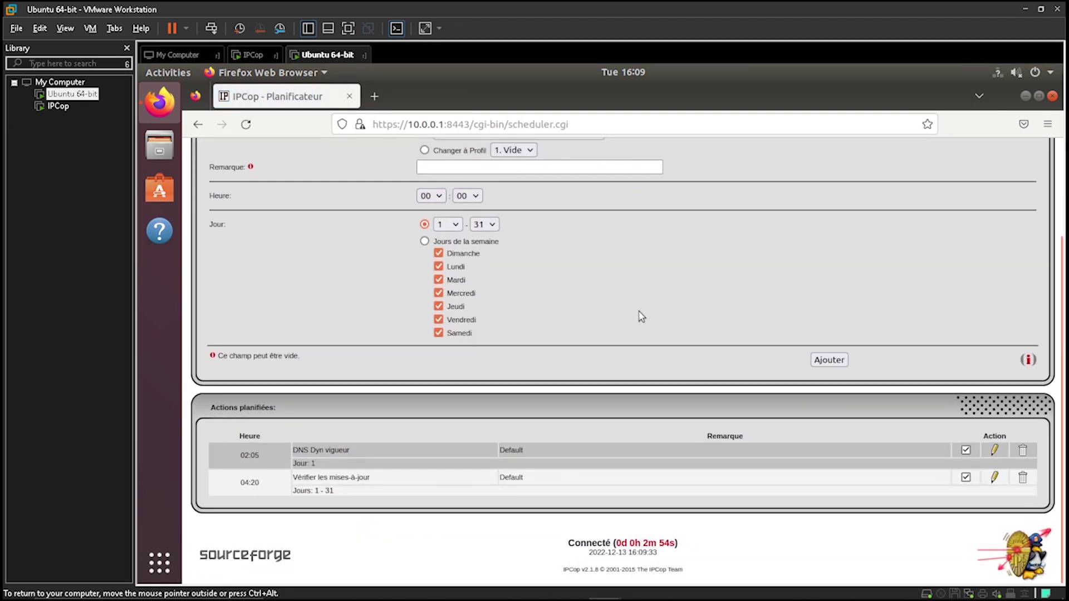
scroll(455, 304, up, 2)
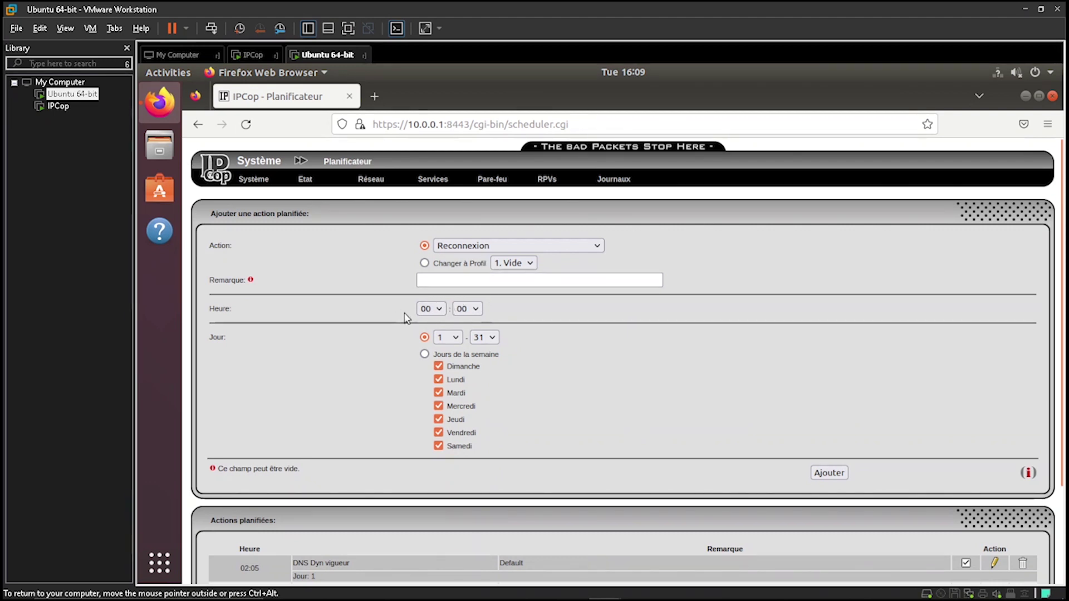
click(462, 276)
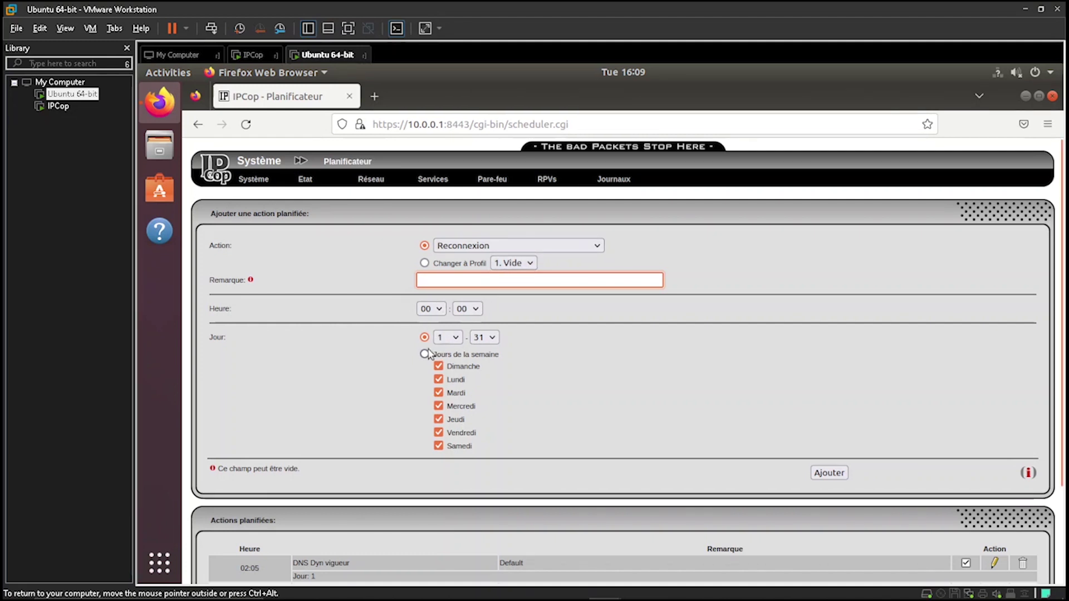
click(448, 339)
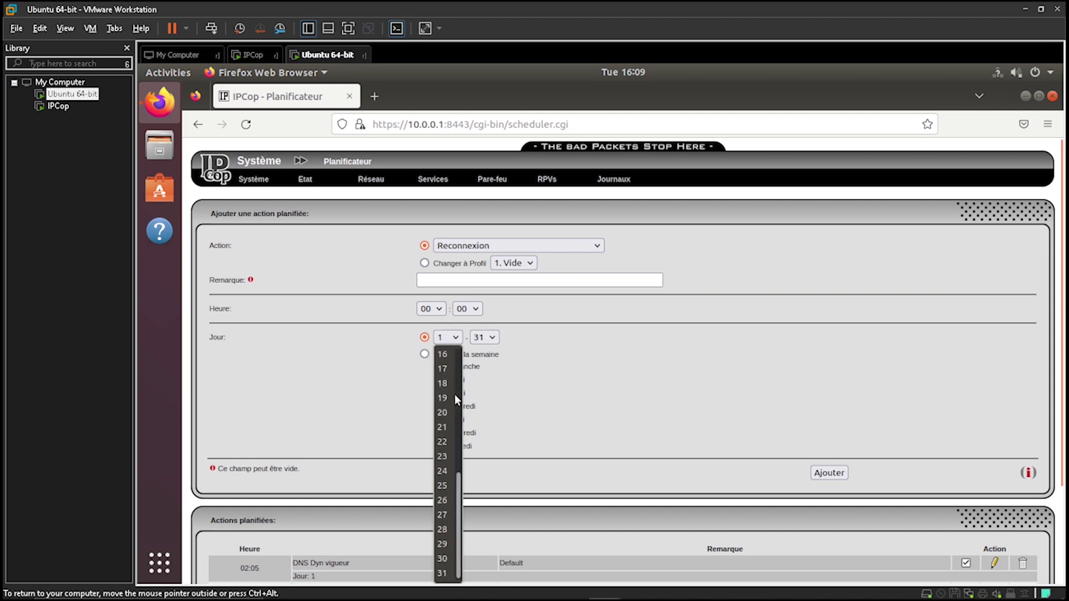
click(452, 340)
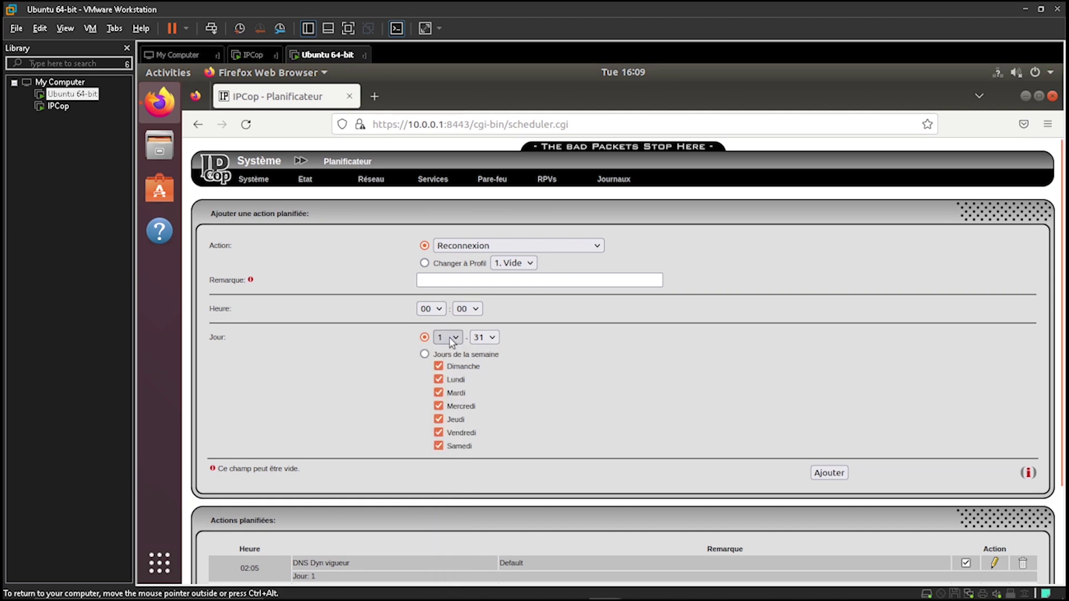
click(483, 338)
click(401, 372)
click(425, 354)
scroll(553, 370, down, 3)
scroll(512, 301, up, 3)
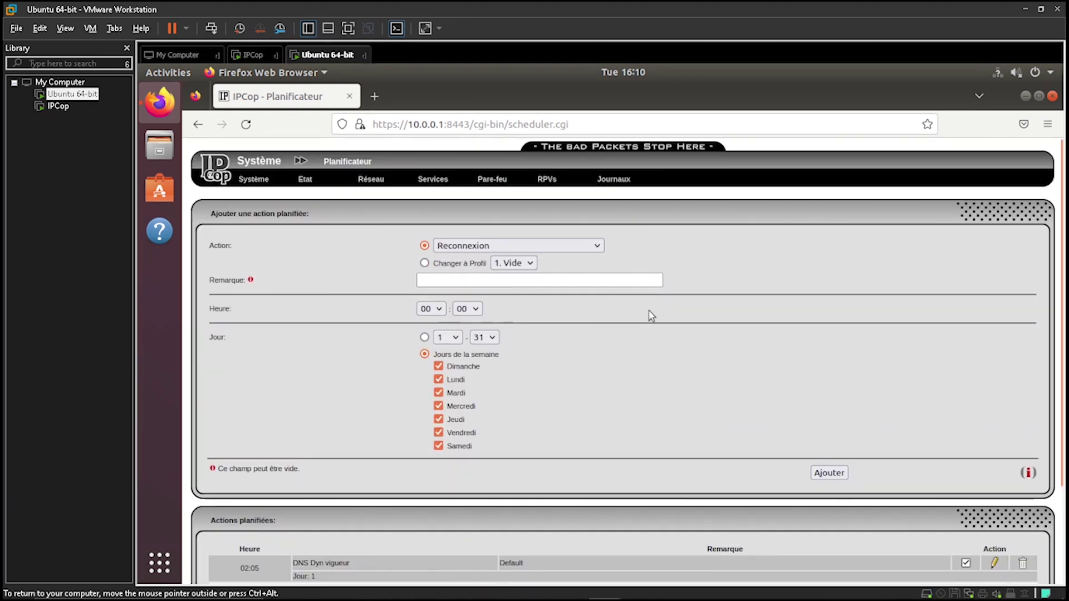
click(829, 474)
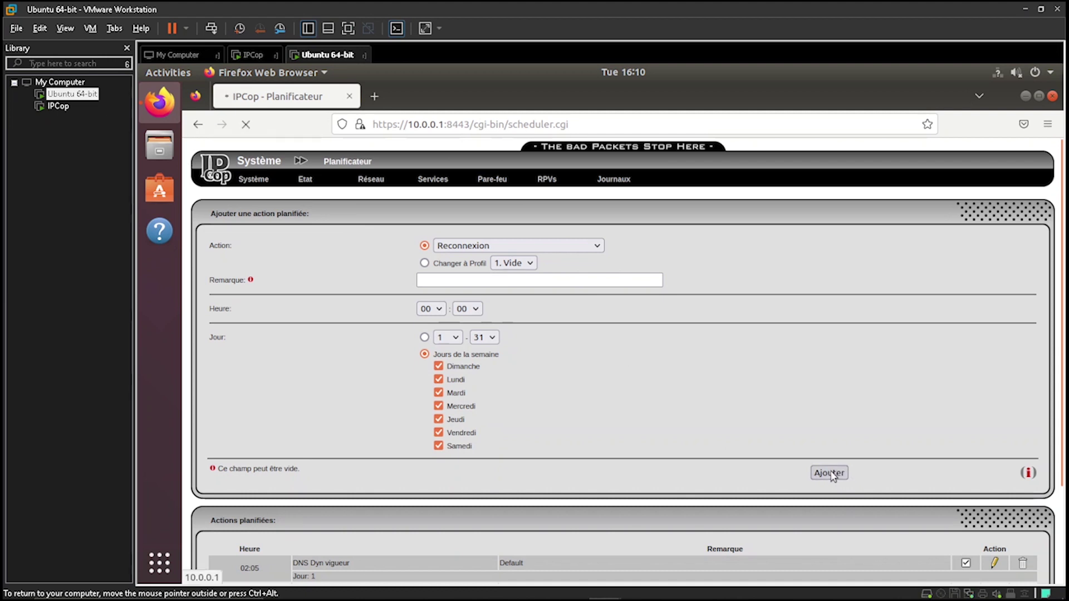
Edit the Reconnexion action to run Lundi–Vendredi only, unticking Dimanche and Samedi
scroll(482, 470, down, 3)
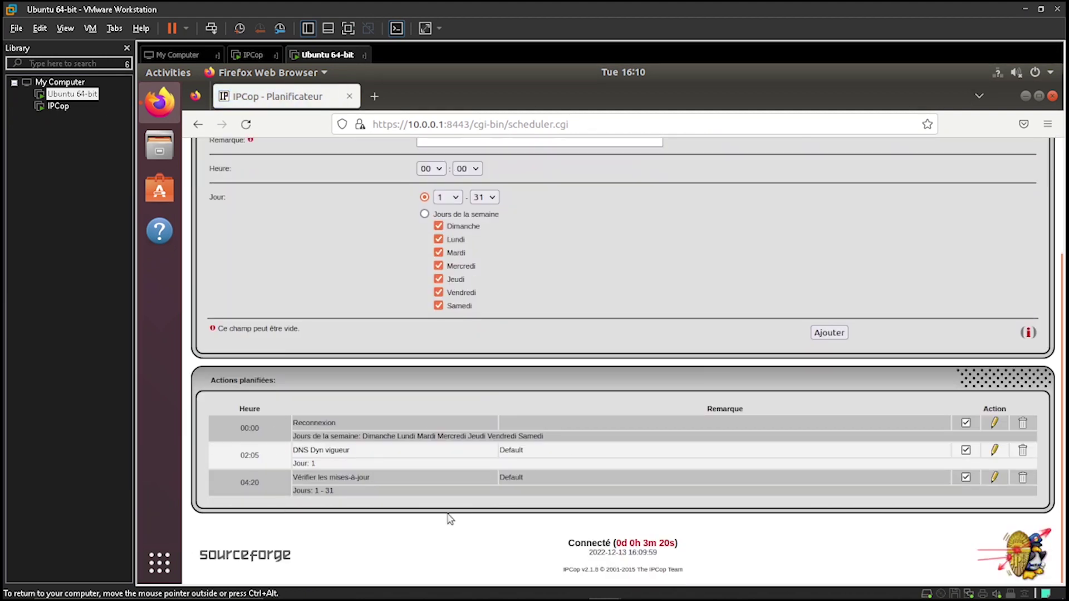
click(995, 424)
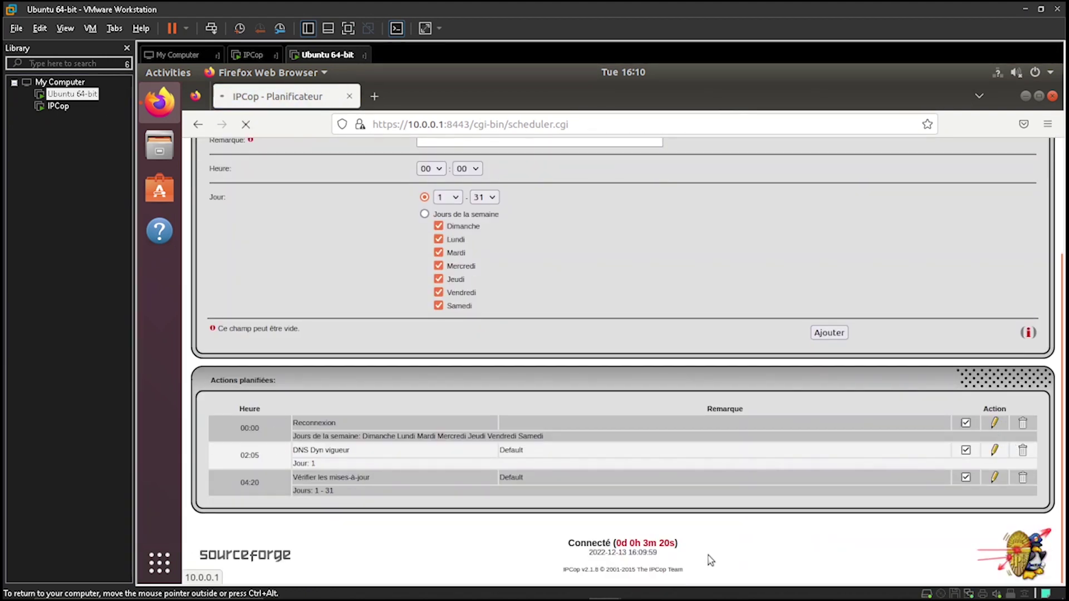
scroll(374, 431, down, 3)
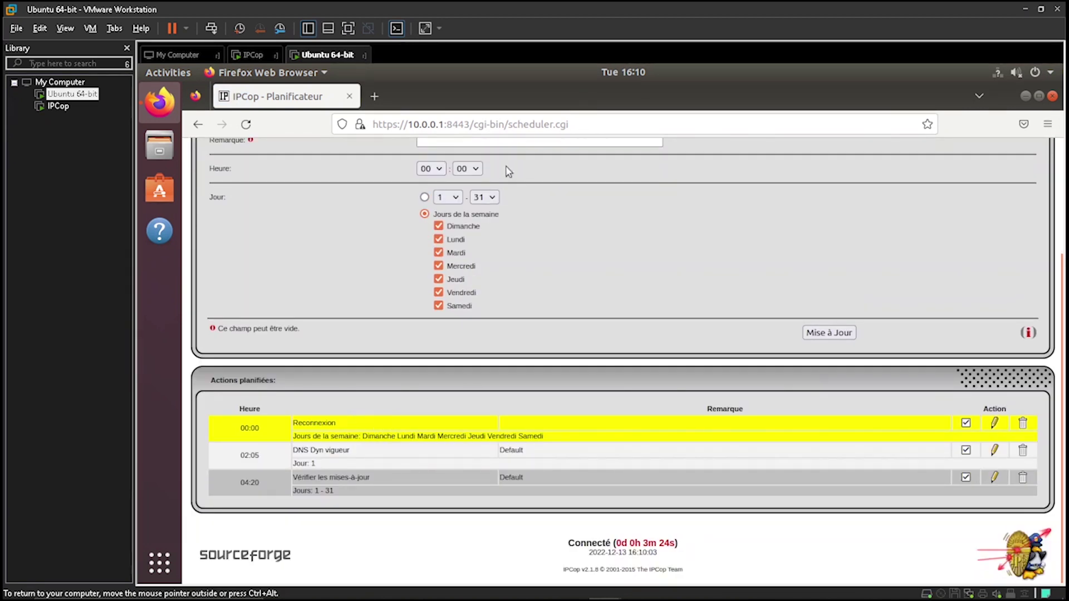
click(438, 226)
click(438, 306)
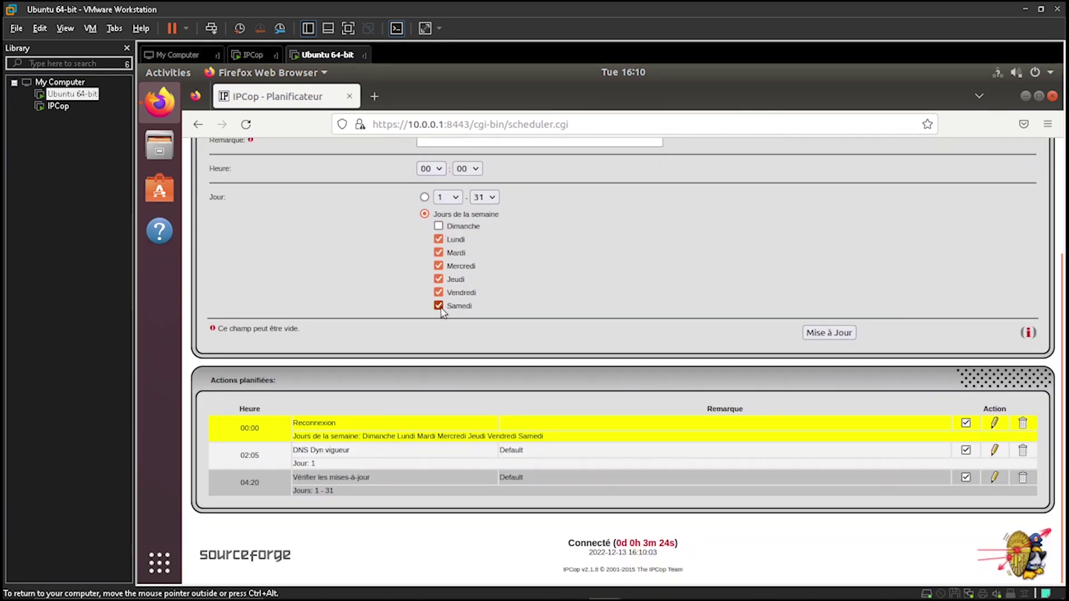
click(829, 332)
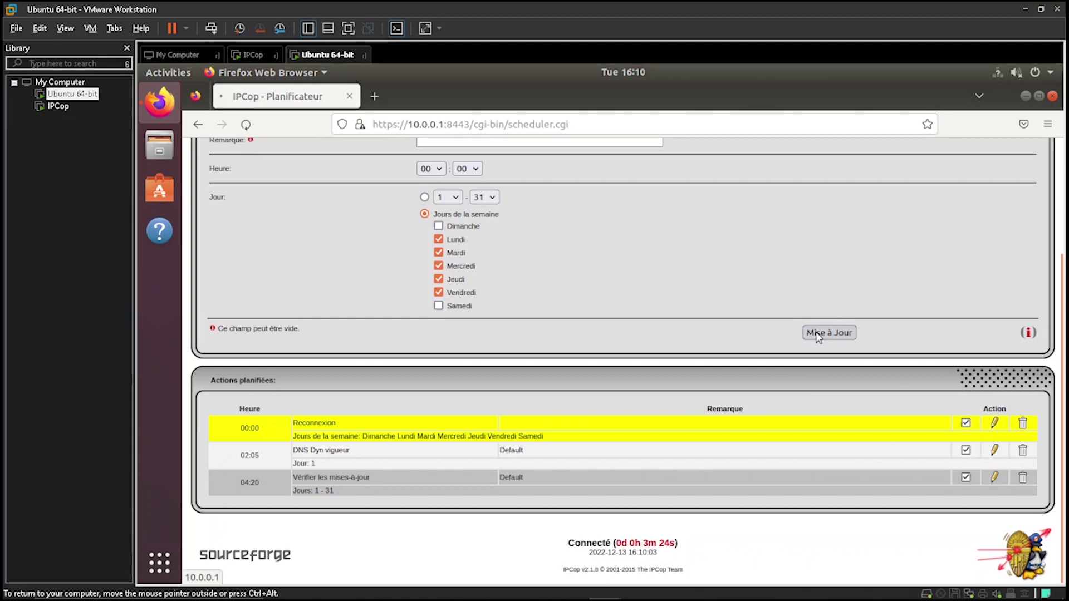
Delete the Reconnexion action and go to Système > Mises à jour
scroll(839, 380, down, 5)
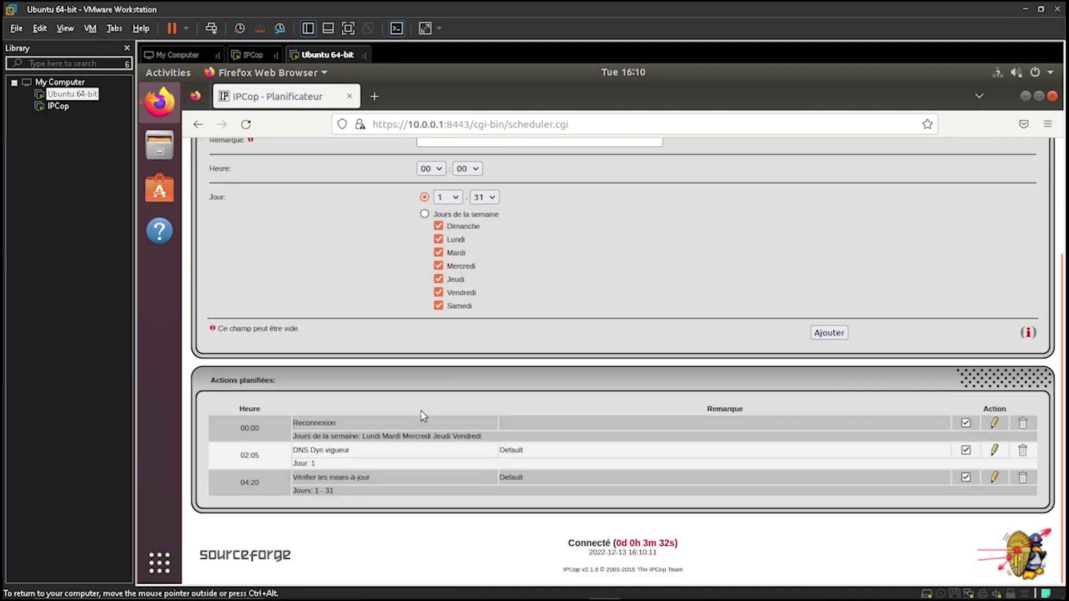
click(1024, 423)
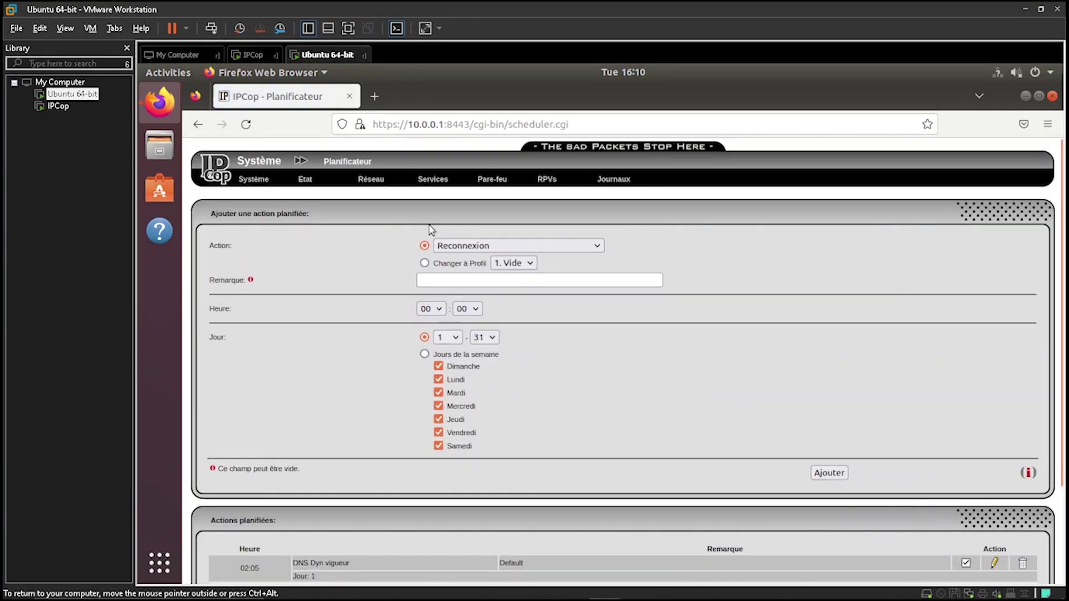
mouse_move(248, 179)
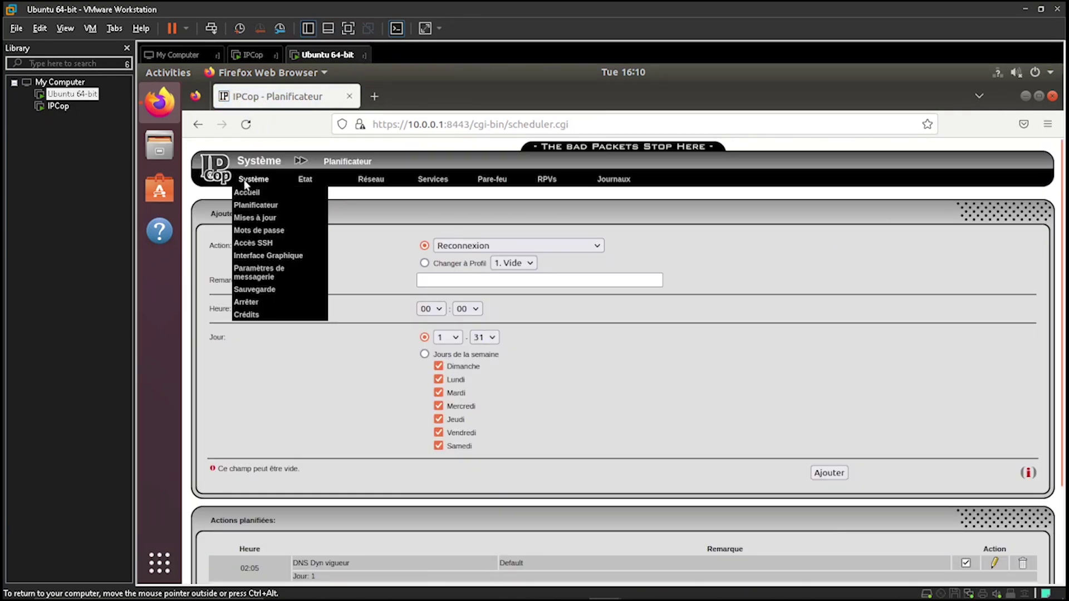
click(273, 220)
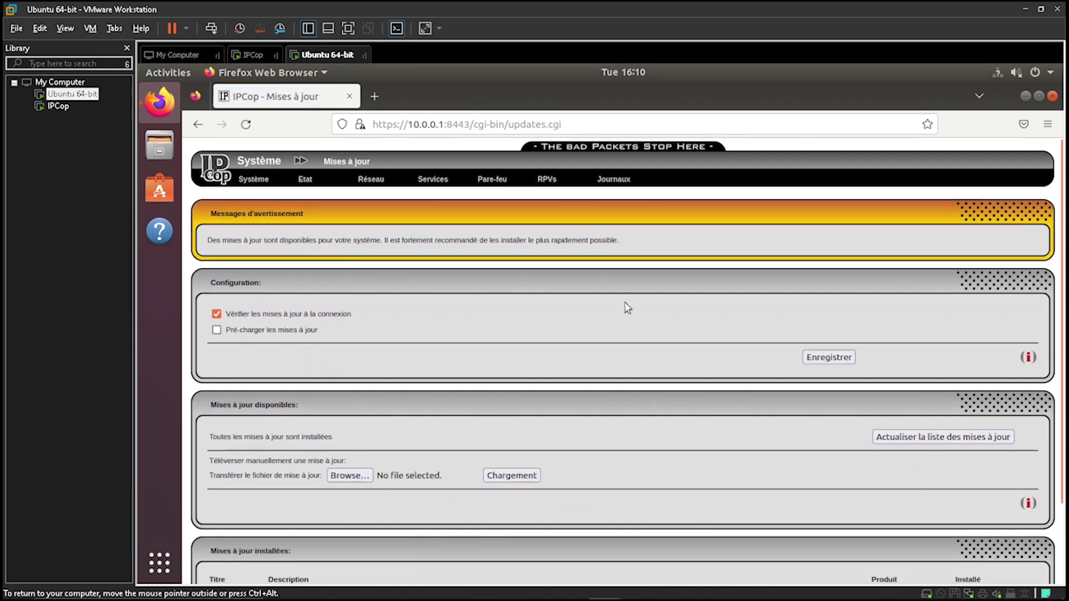
Review the Mots de passe page and the Accès SSH page with its host keys table
scroll(627, 306, down, 5)
scroll(627, 306, up, 5)
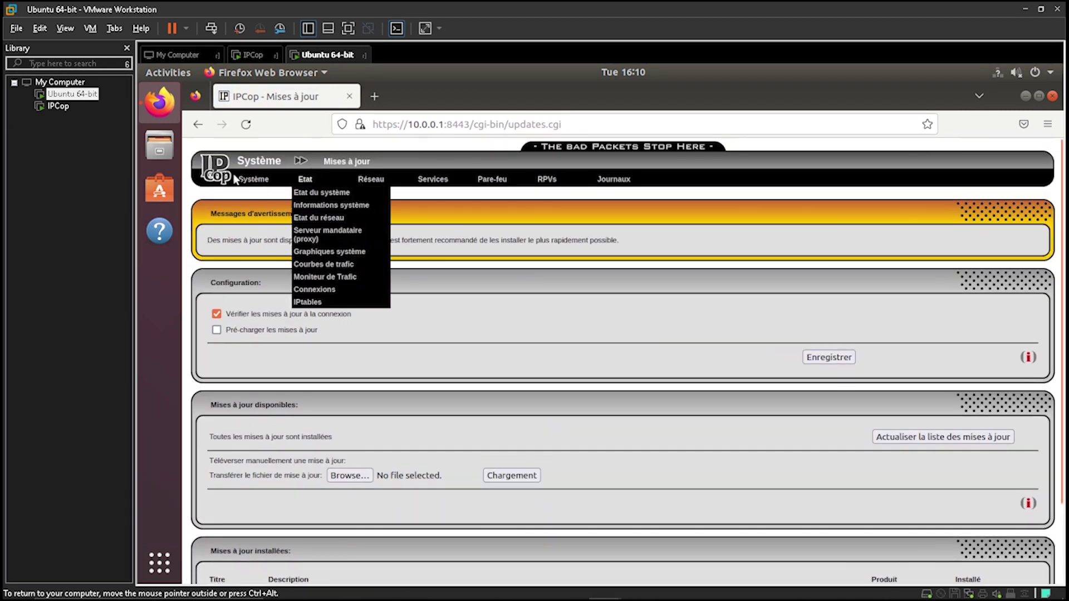
mouse_move(239, 180)
click(266, 231)
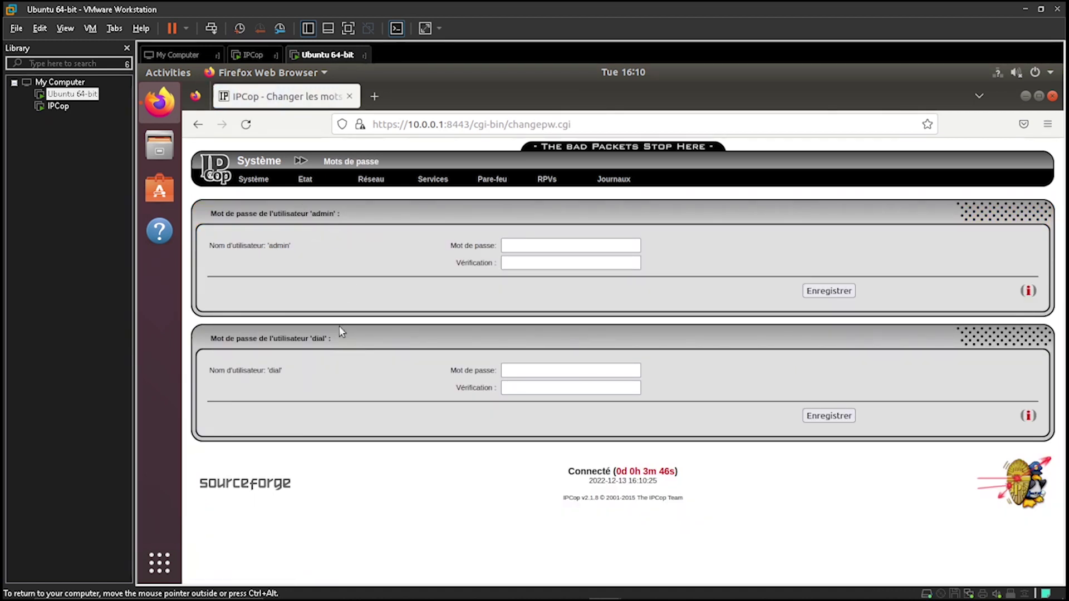
click(276, 246)
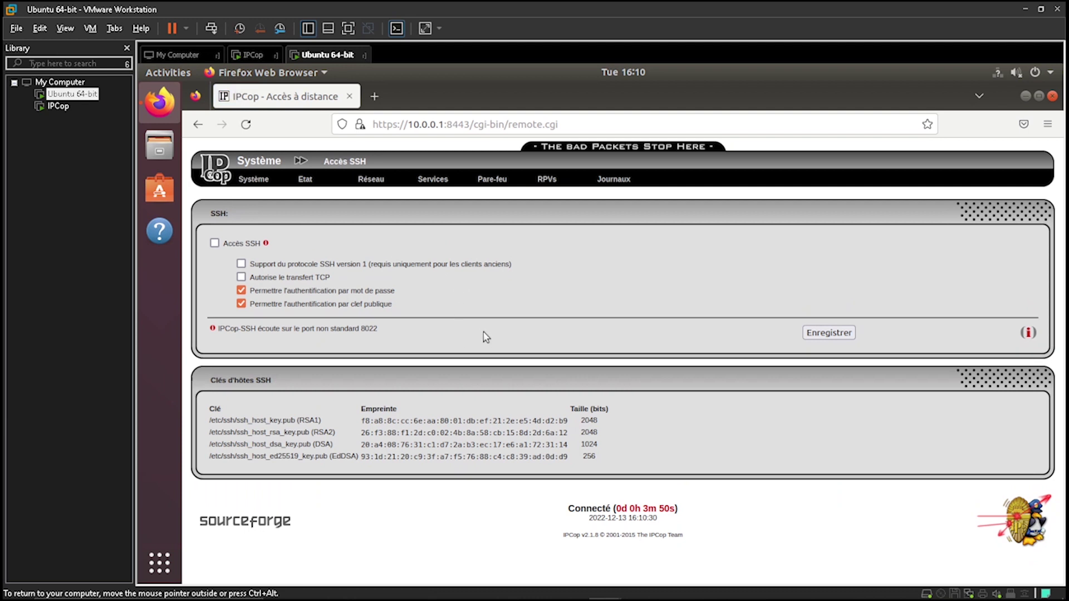
drag(207, 424, 625, 468)
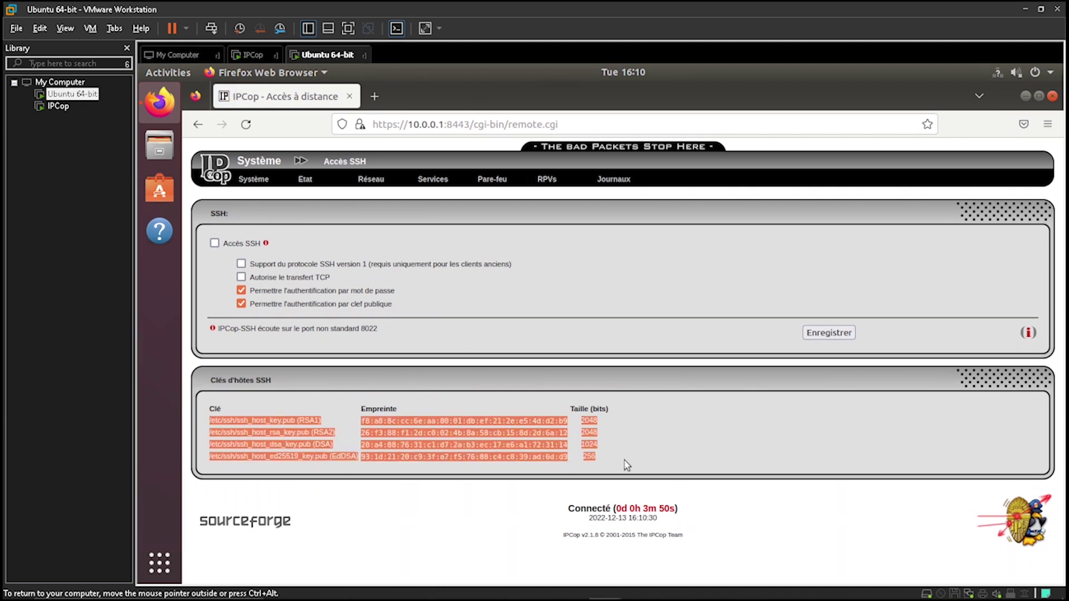
click(668, 443)
Review the Interface Graphique and Paramètres de messagerie pages, ending on Sauvegarde
mouse_move(247, 185)
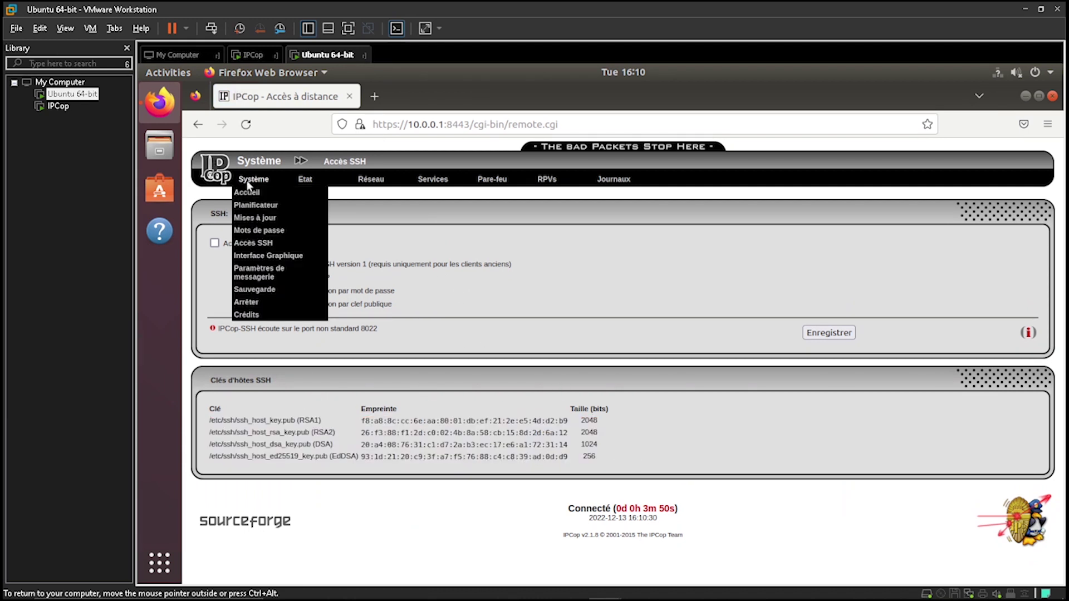
click(269, 256)
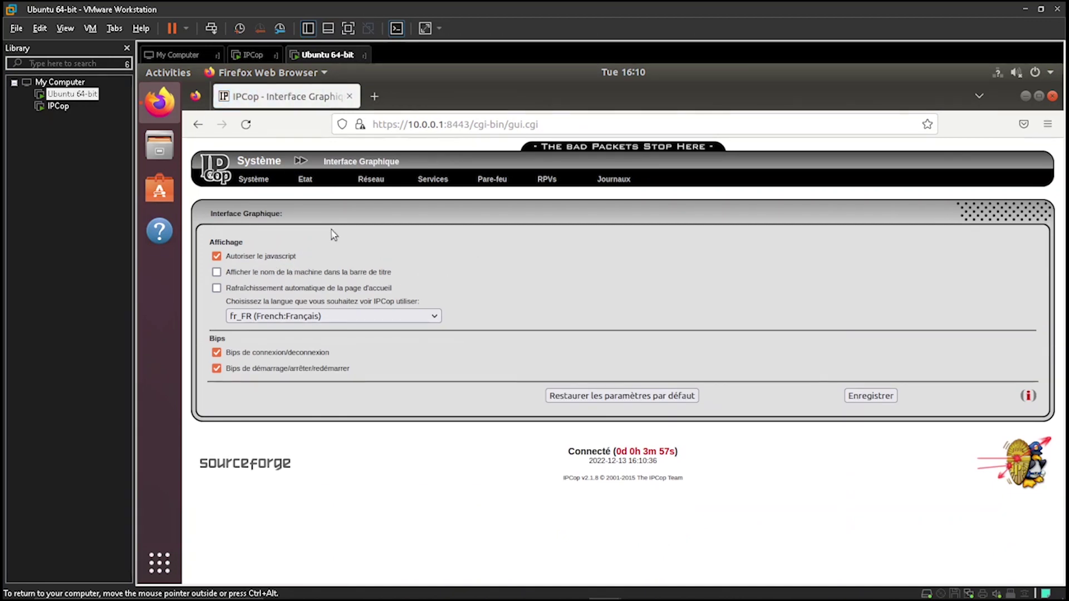
mouse_move(254, 179)
click(259, 273)
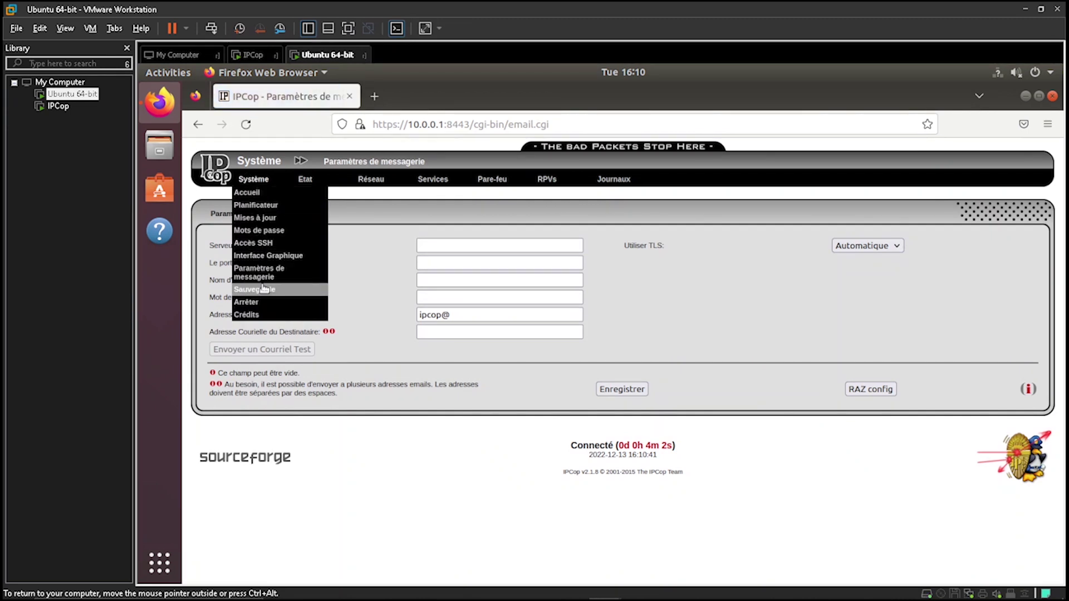
click(254, 288)
Open Etat du système and inspect the services list, including the DHCP and DNS proxy rows
mouse_move(306, 180)
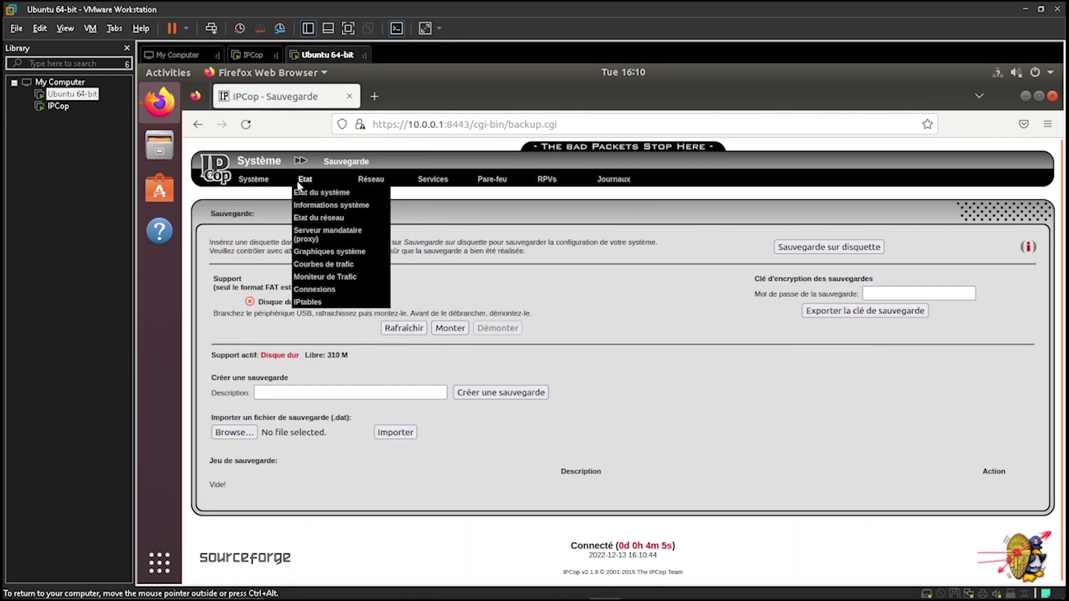
click(313, 192)
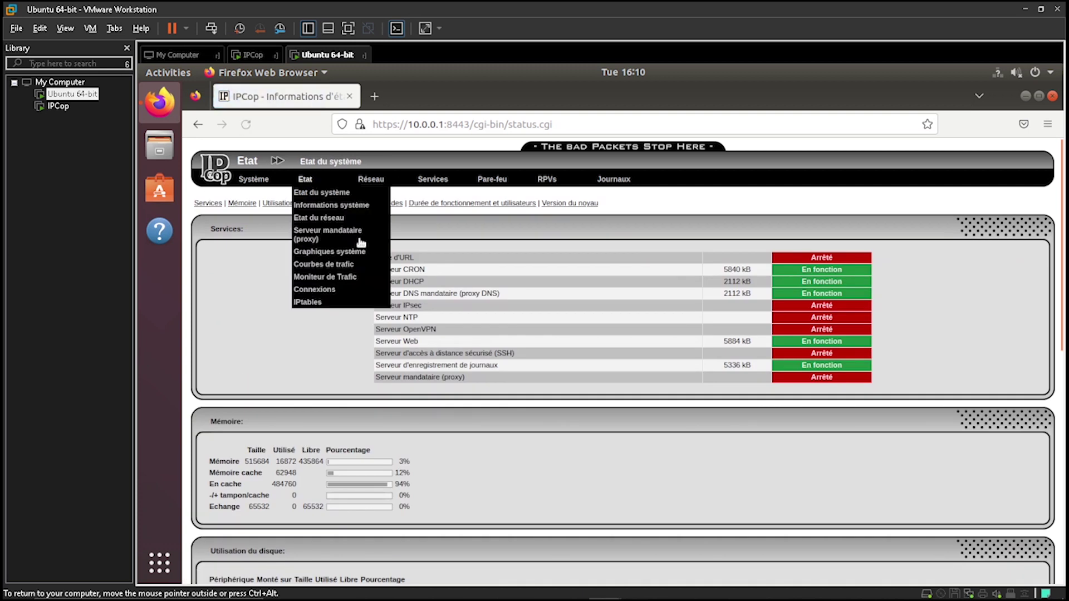
drag(884, 362, 272, 261)
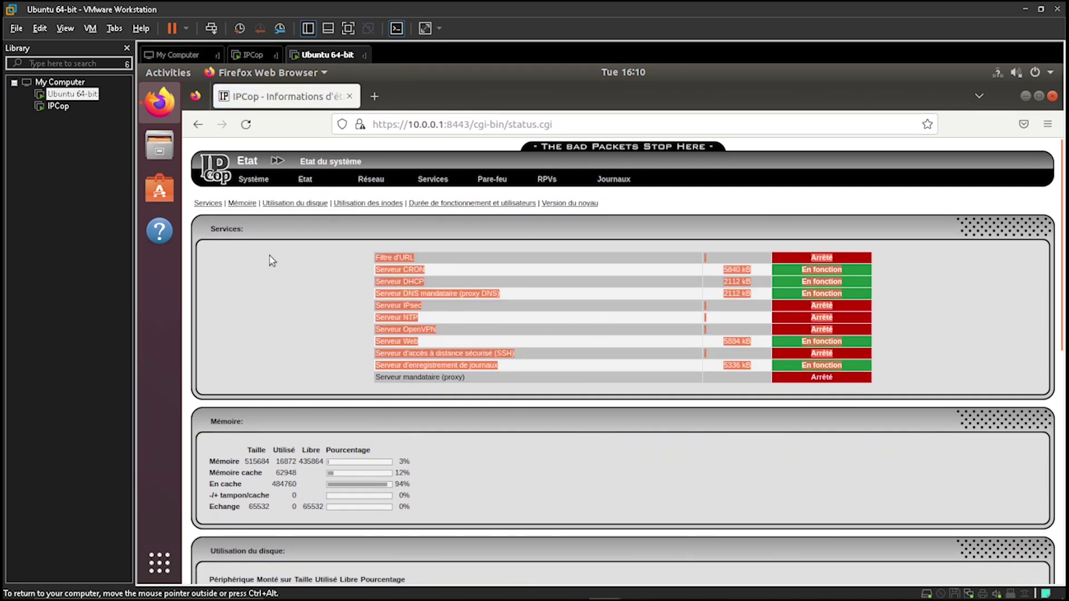
click(912, 345)
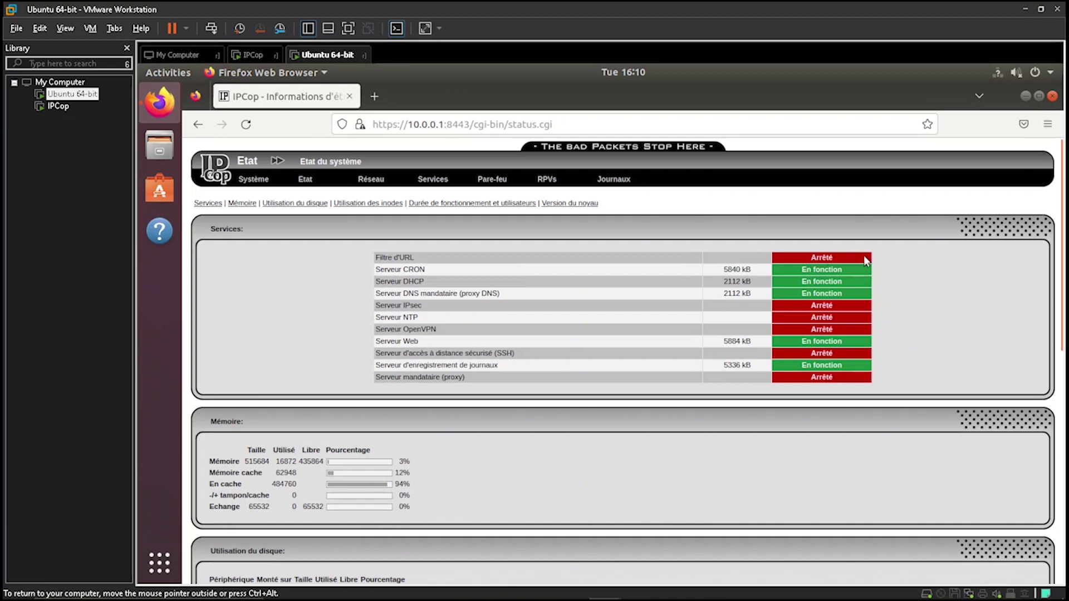
drag(892, 291, 765, 277)
click(925, 294)
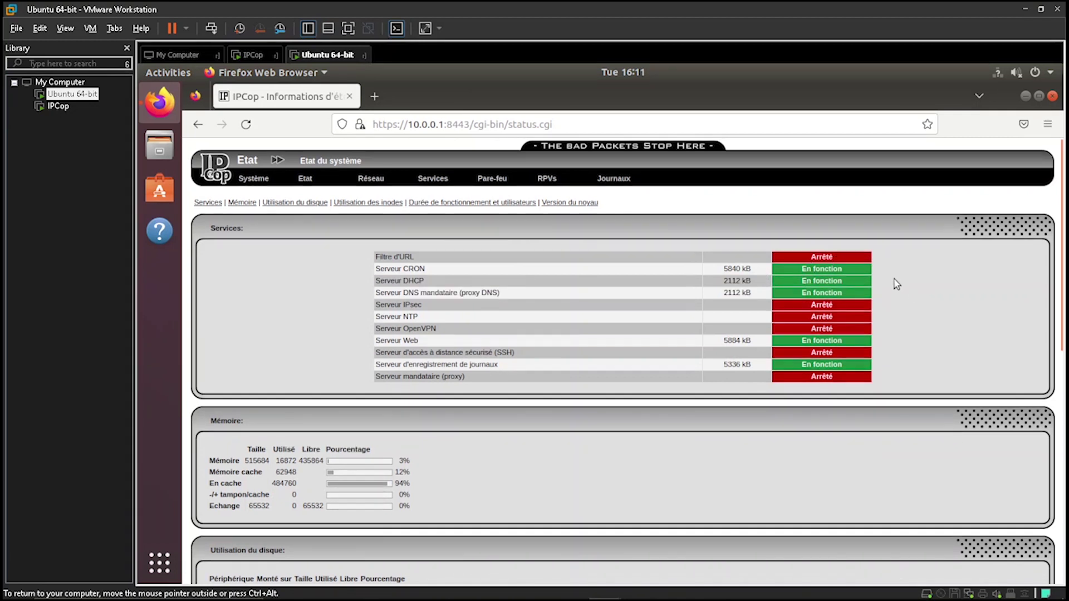
Scroll through the disk usage section, then open Etat > Informations système
scroll(896, 284, down, 5)
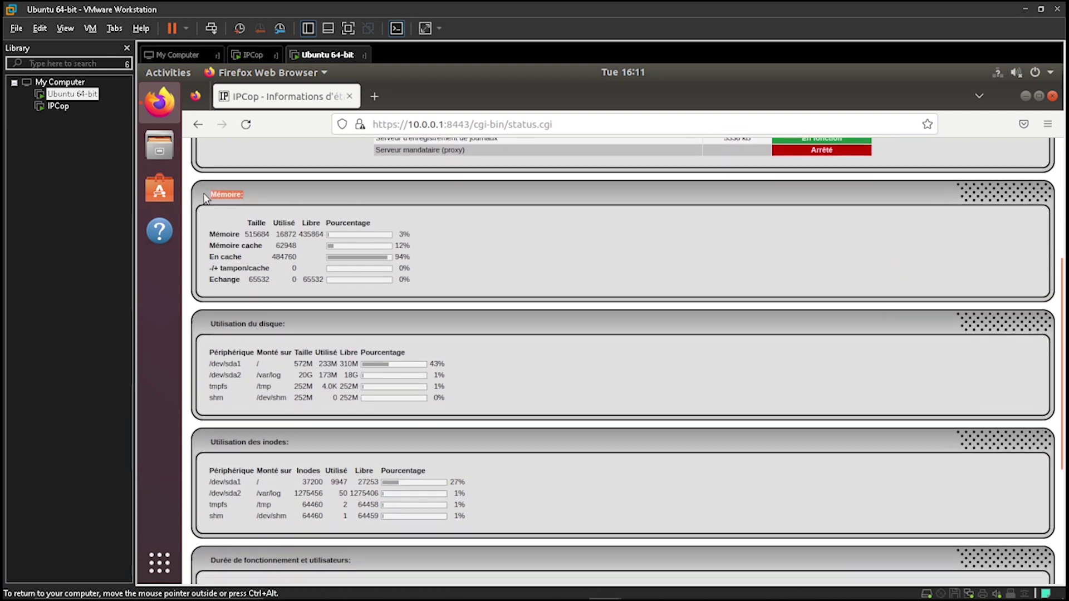
drag(336, 331, 255, 339)
scroll(255, 338, down, 5)
click(293, 309)
scroll(409, 296, up, 15)
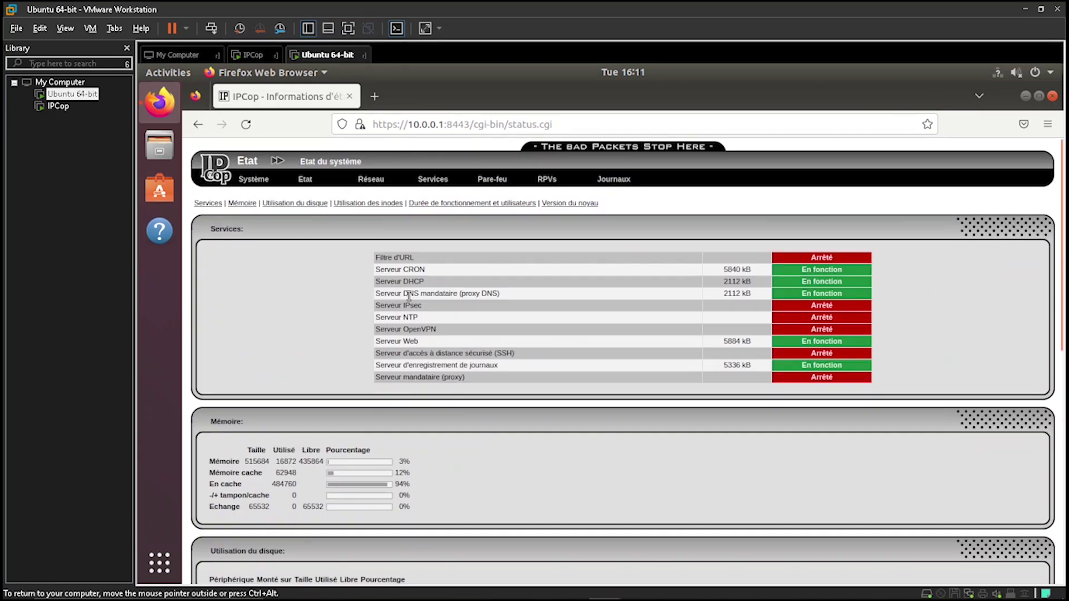
scroll(324, 229, down, 15)
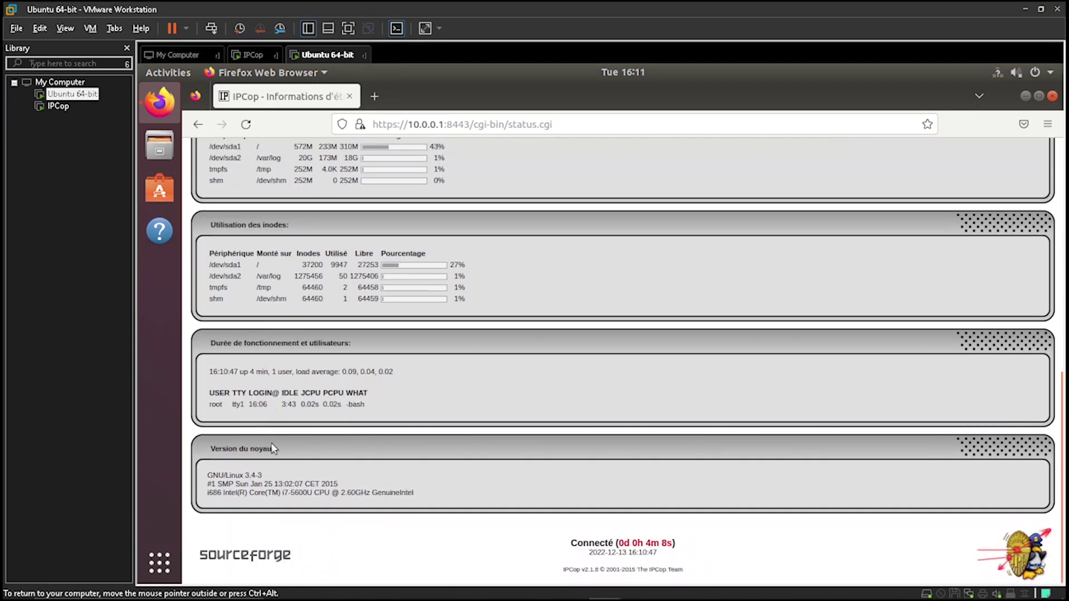
scroll(445, 429, up, 15)
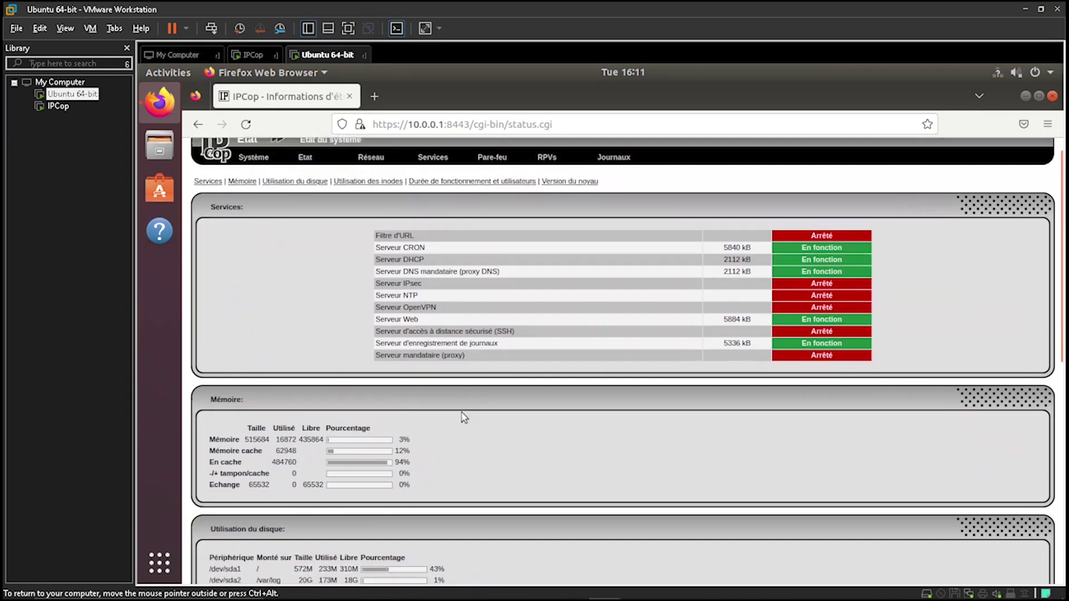
mouse_move(304, 178)
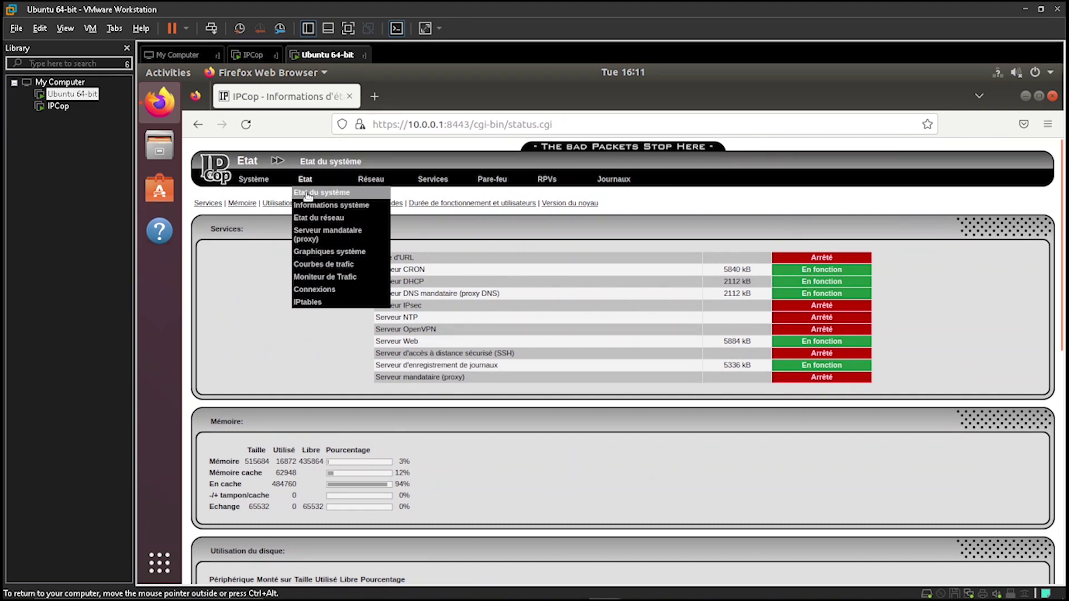
click(310, 215)
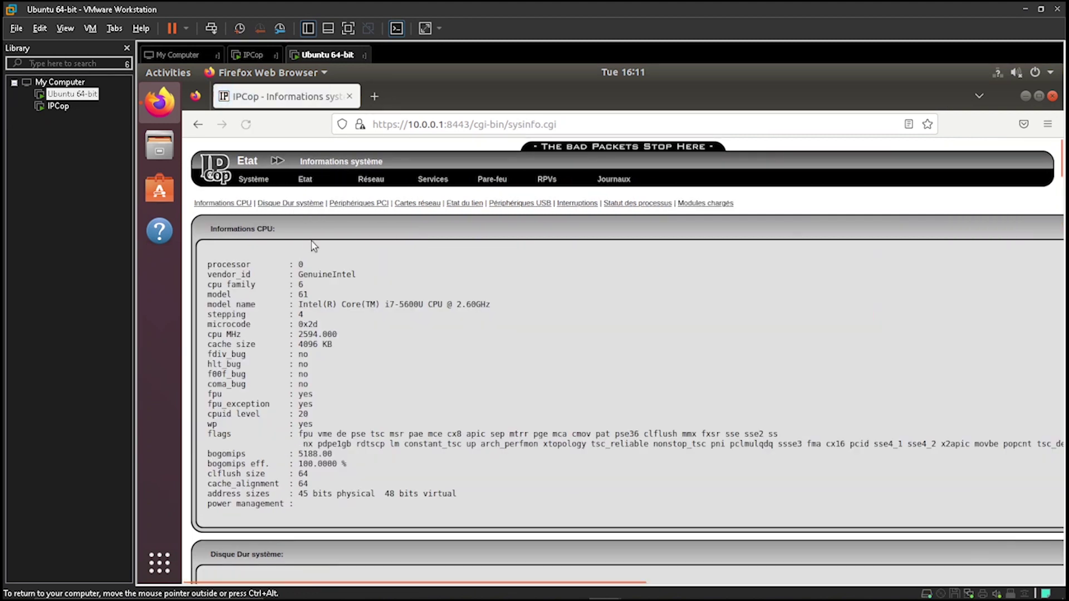
Scroll the system information page, then view proxy server status and Graphiques système
scroll(353, 322, down, 3)
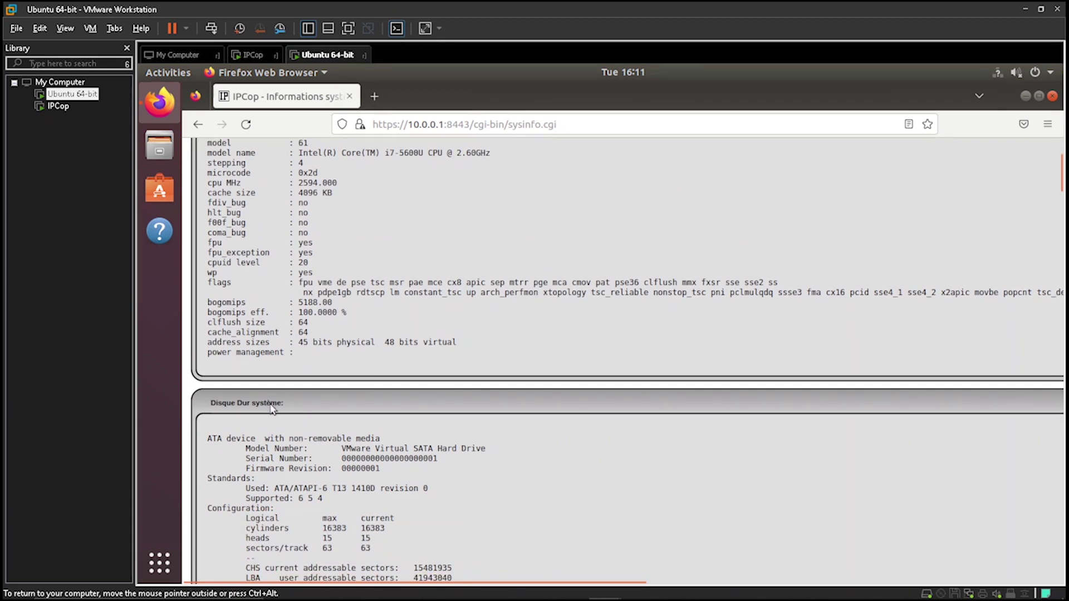
scroll(361, 415, down, 10)
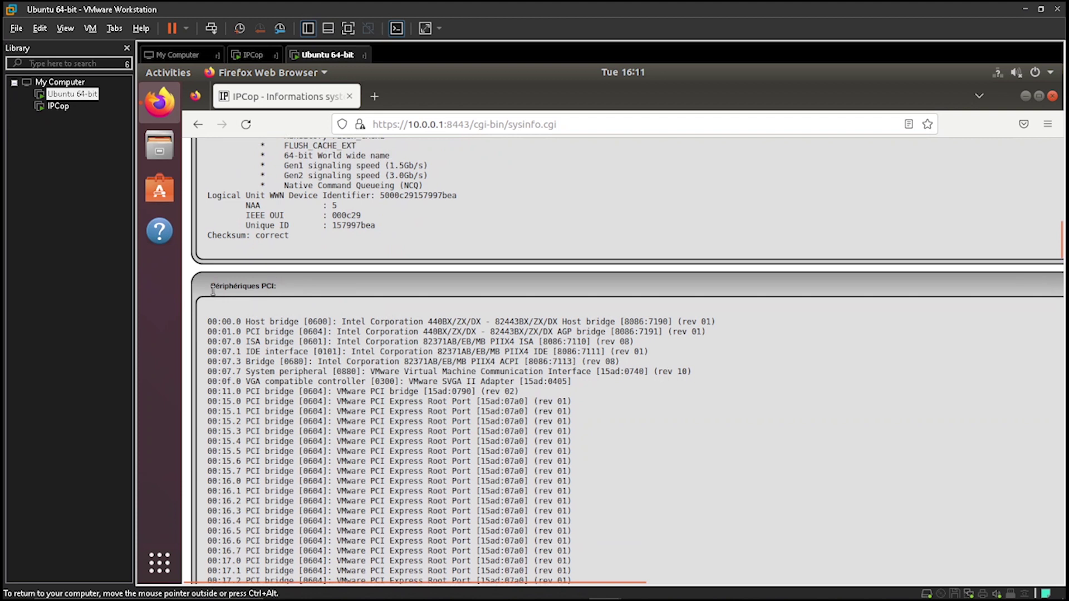
scroll(298, 313, down, 18)
scroll(300, 313, up, 5)
scroll(300, 313, up, 20)
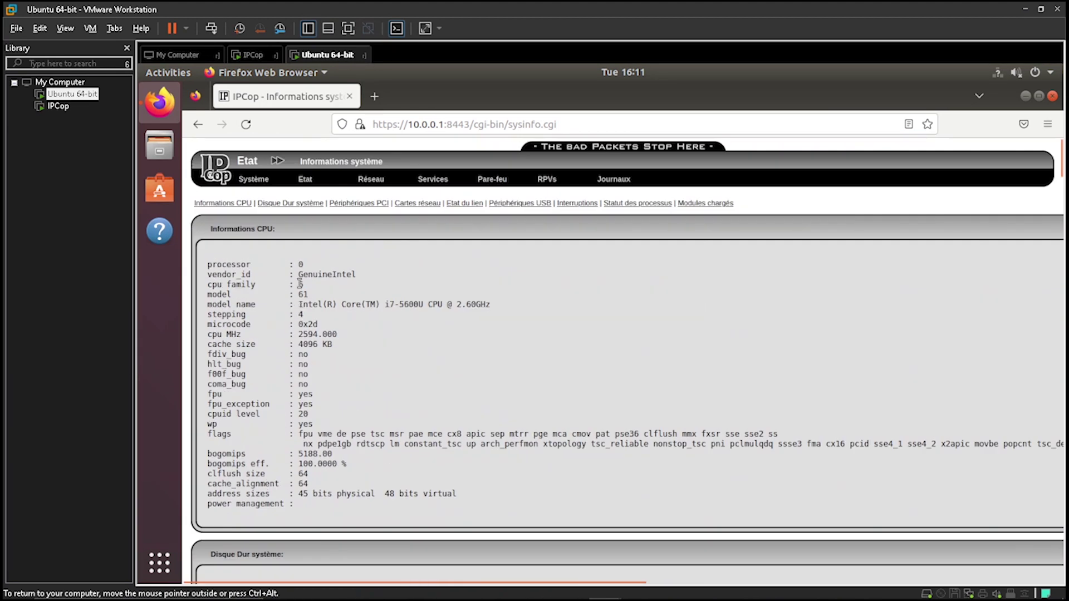
mouse_move(323, 179)
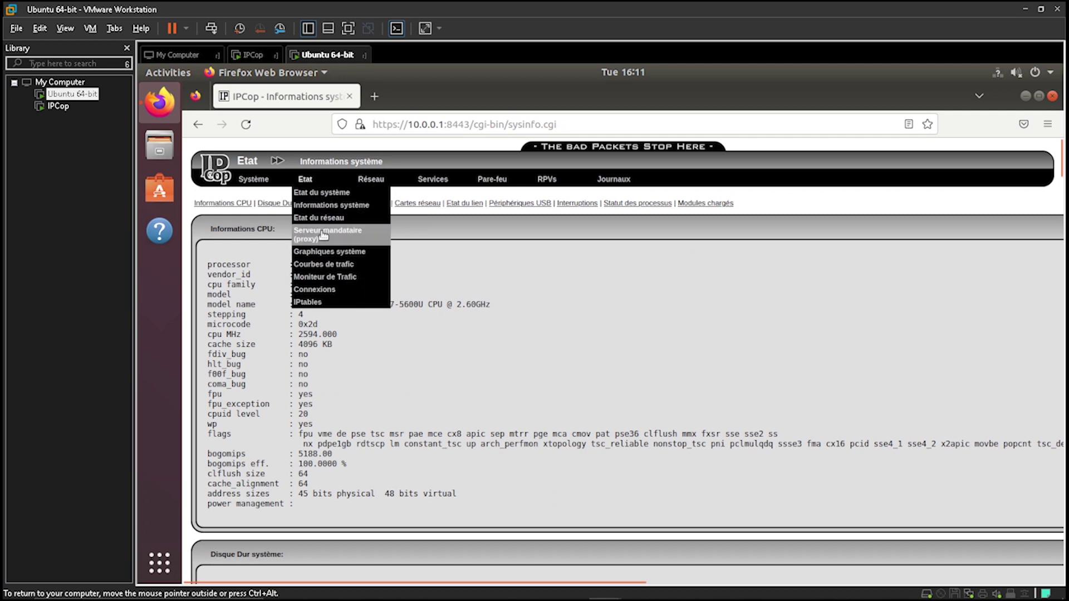
click(338, 241)
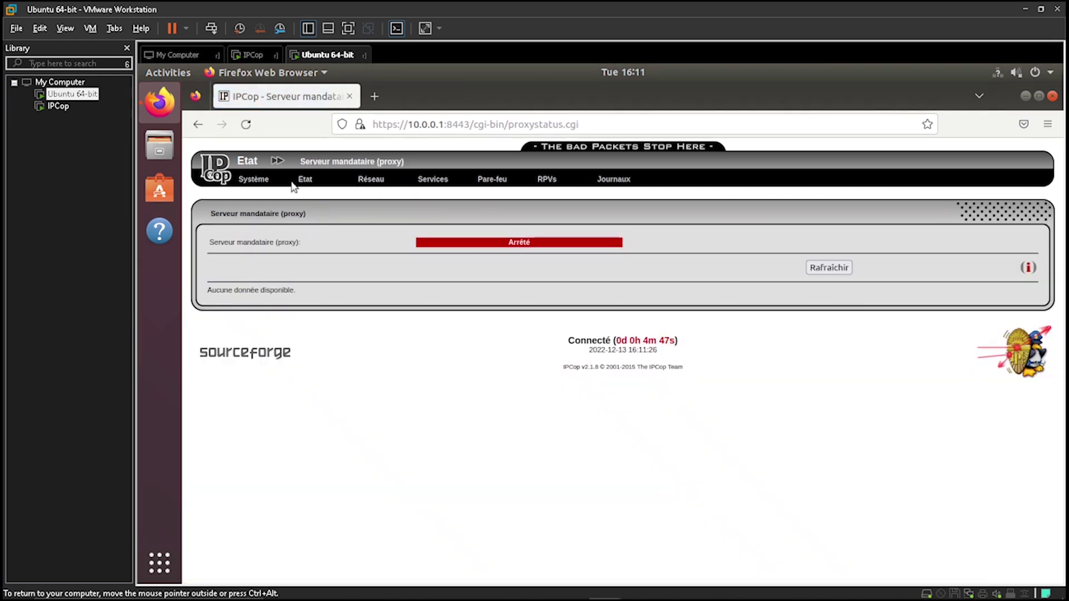
mouse_move(306, 185)
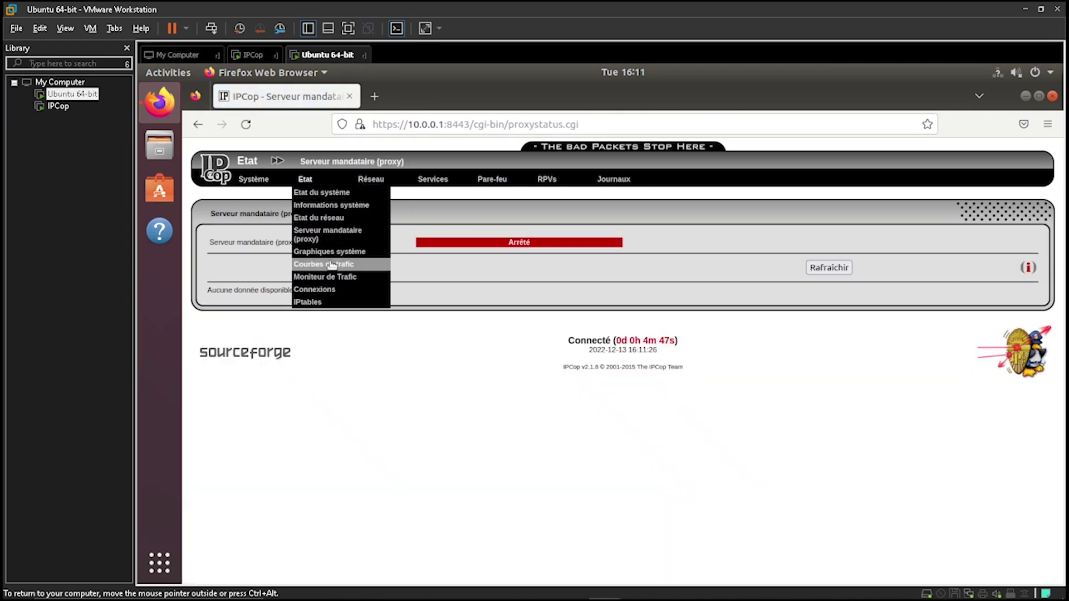
click(326, 235)
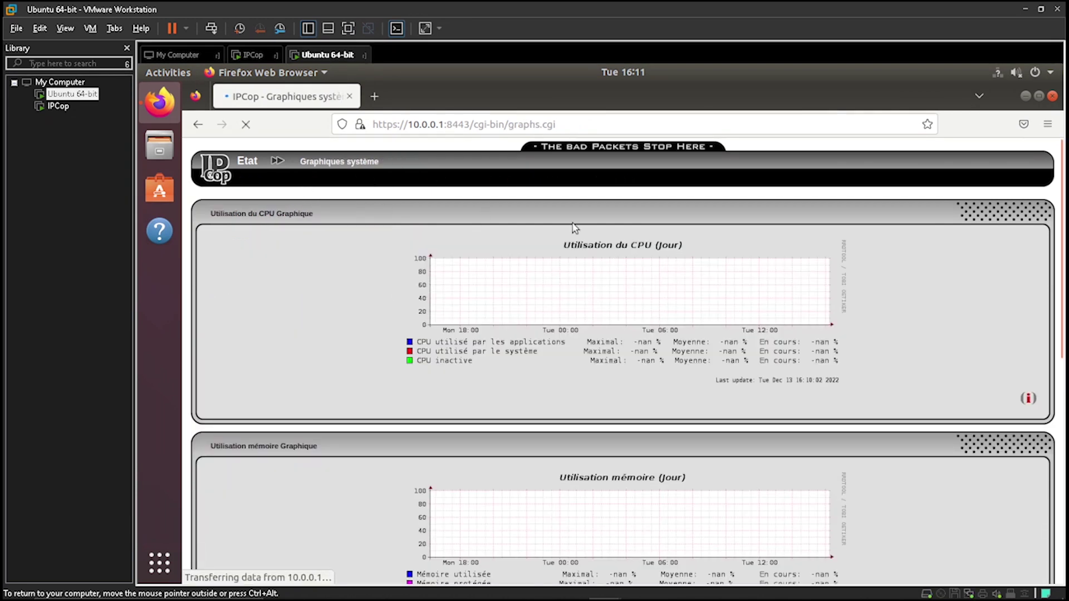
Scroll the system graphs, then open and scroll the Courbes de trafic page
scroll(642, 289, down, 5)
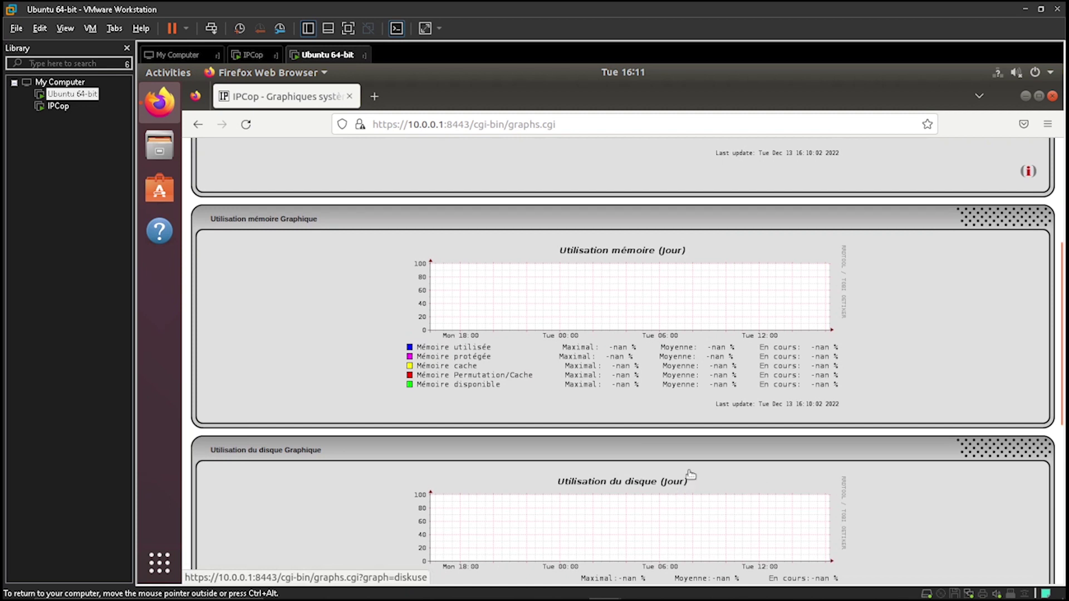
scroll(525, 305, up, 5)
mouse_move(312, 179)
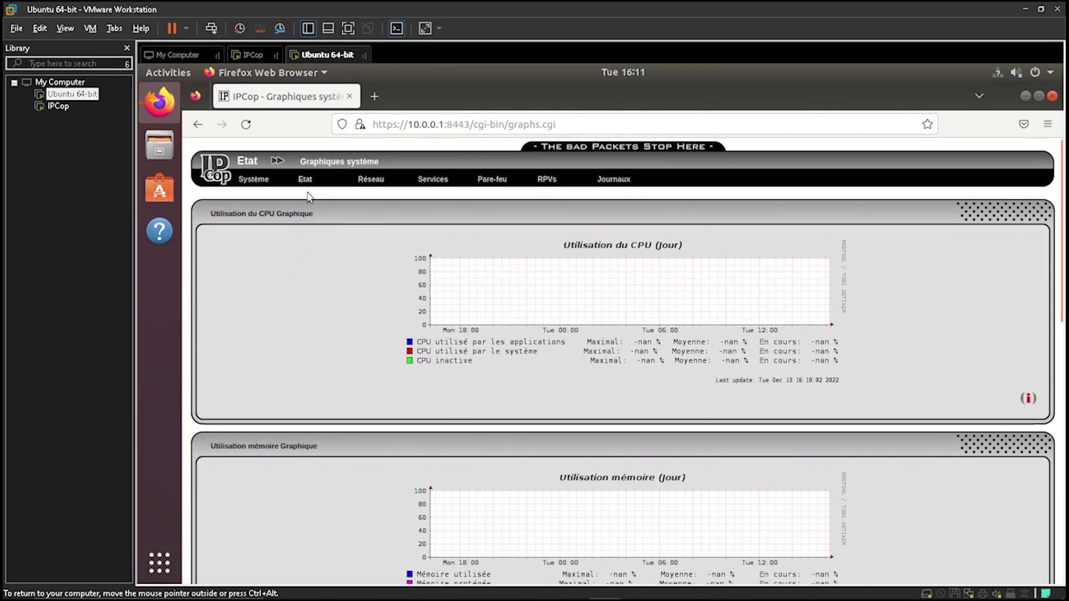
click(315, 264)
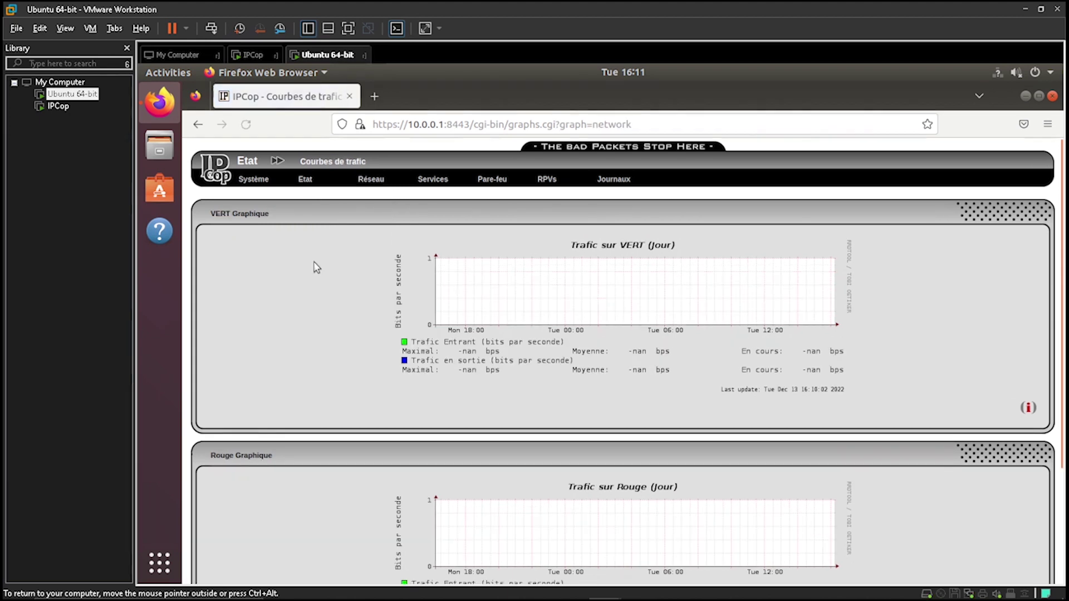
scroll(626, 265, down, 3)
scroll(625, 265, up, 3)
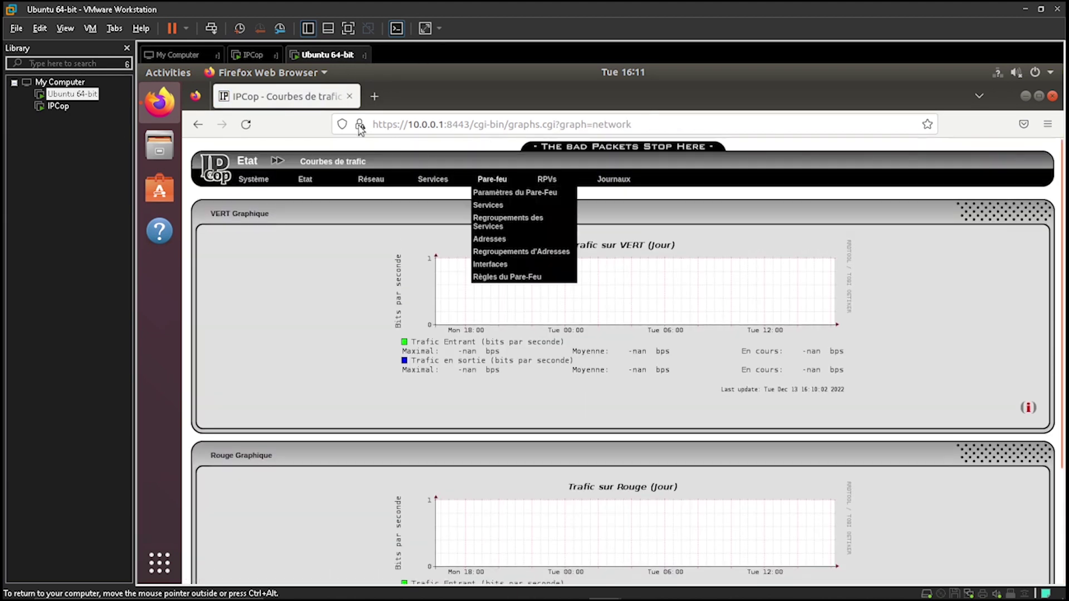
Visit the Réseau > Chargement, Connexion and Modem configuration pages
mouse_move(310, 189)
mouse_move(374, 183)
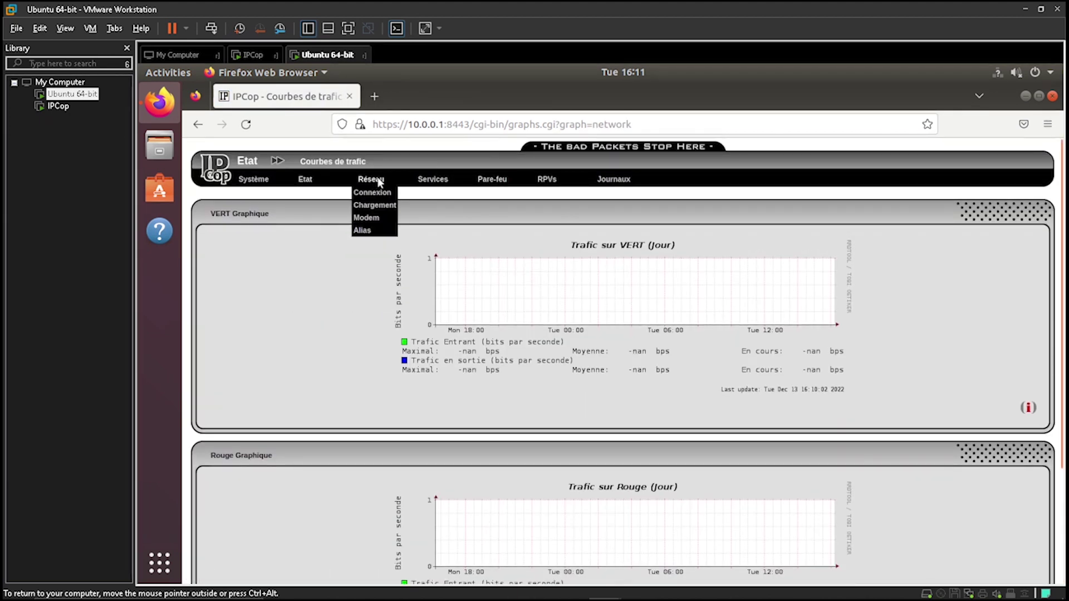
click(382, 206)
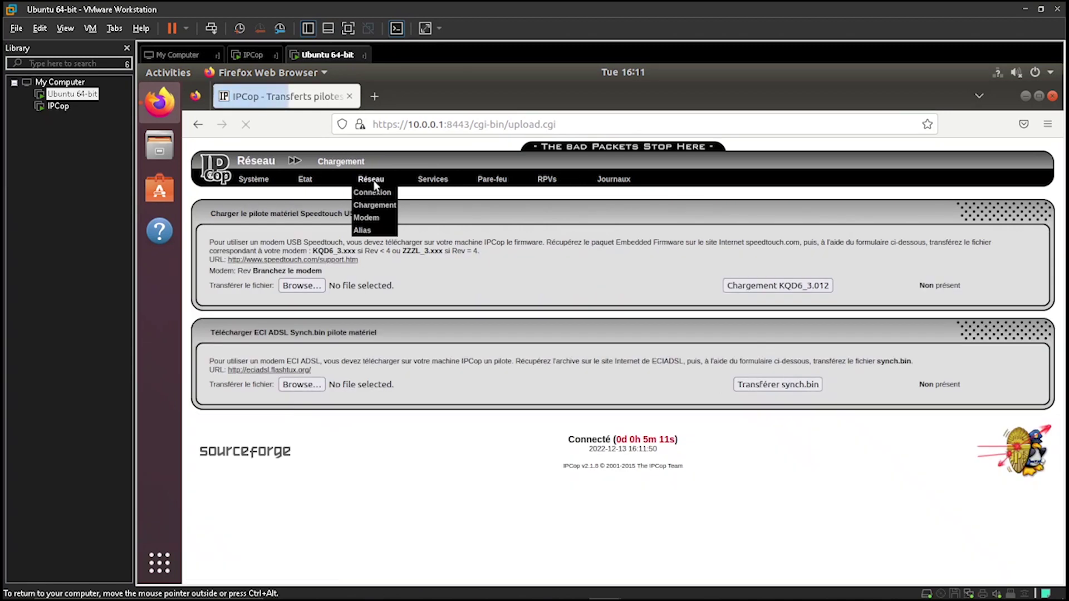
click(375, 193)
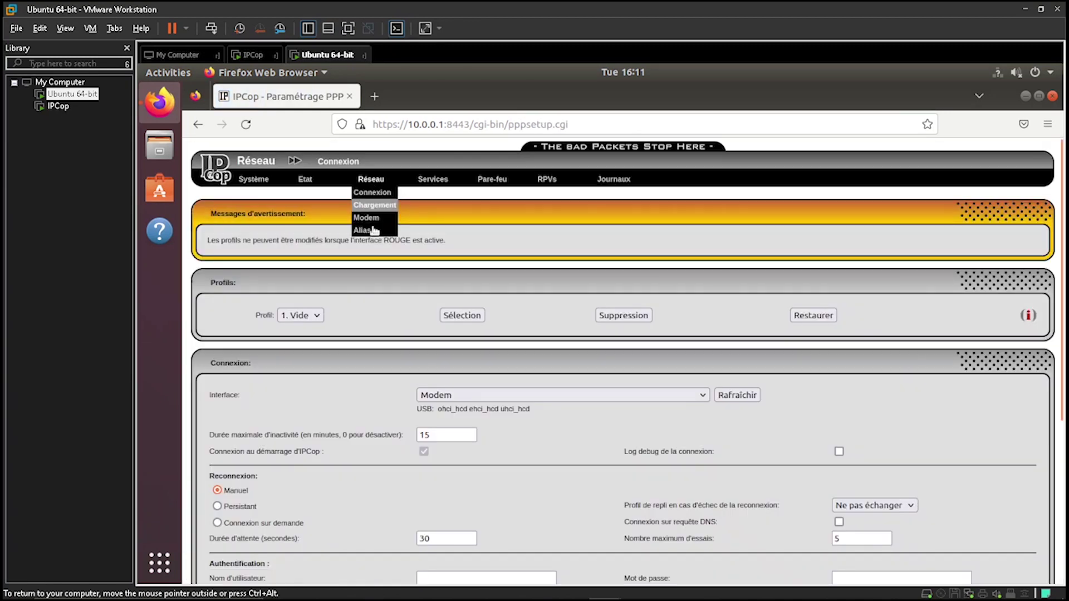
click(376, 218)
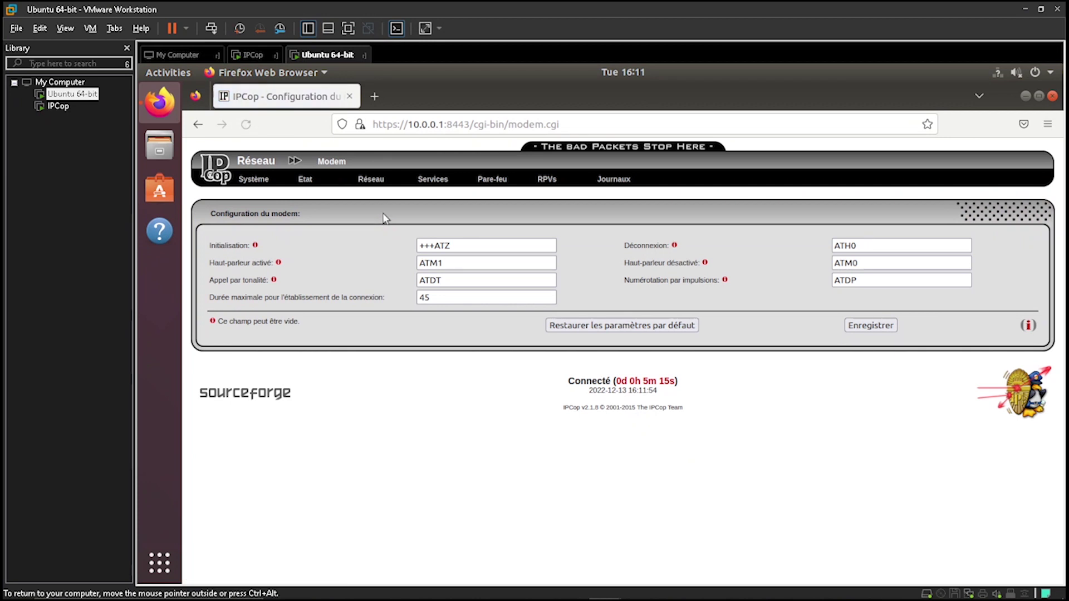
mouse_move(428, 192)
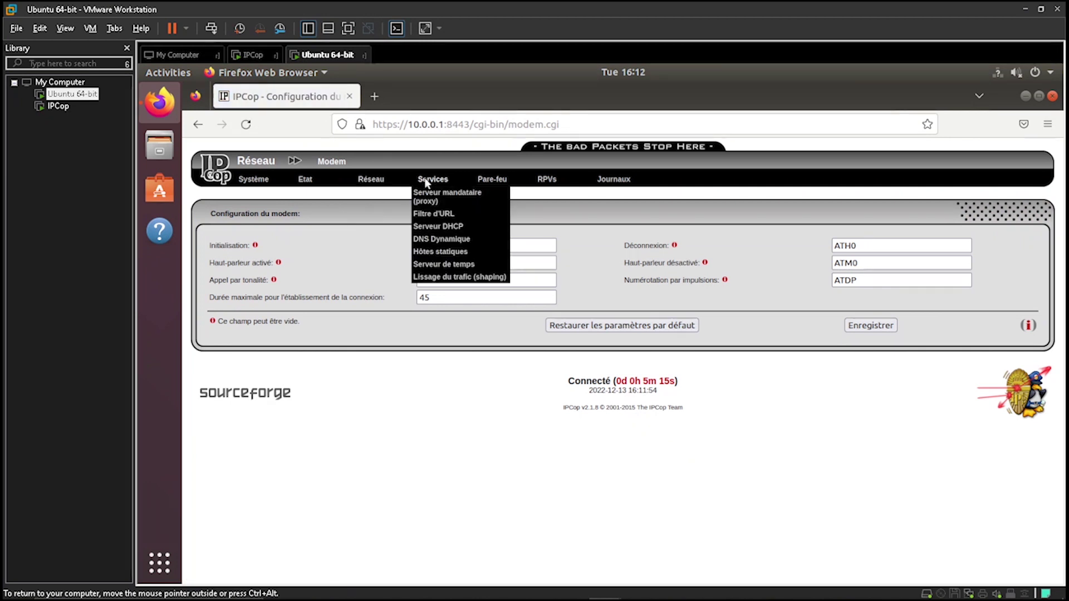
Go to the Filtre d'URL page and look over its settings
click(477, 200)
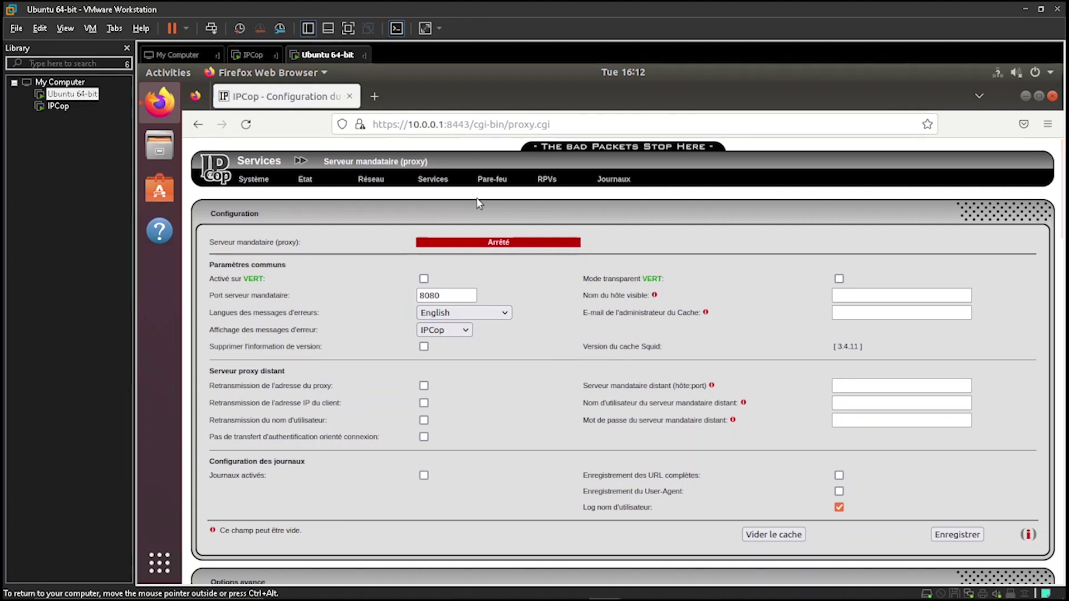
mouse_move(433, 183)
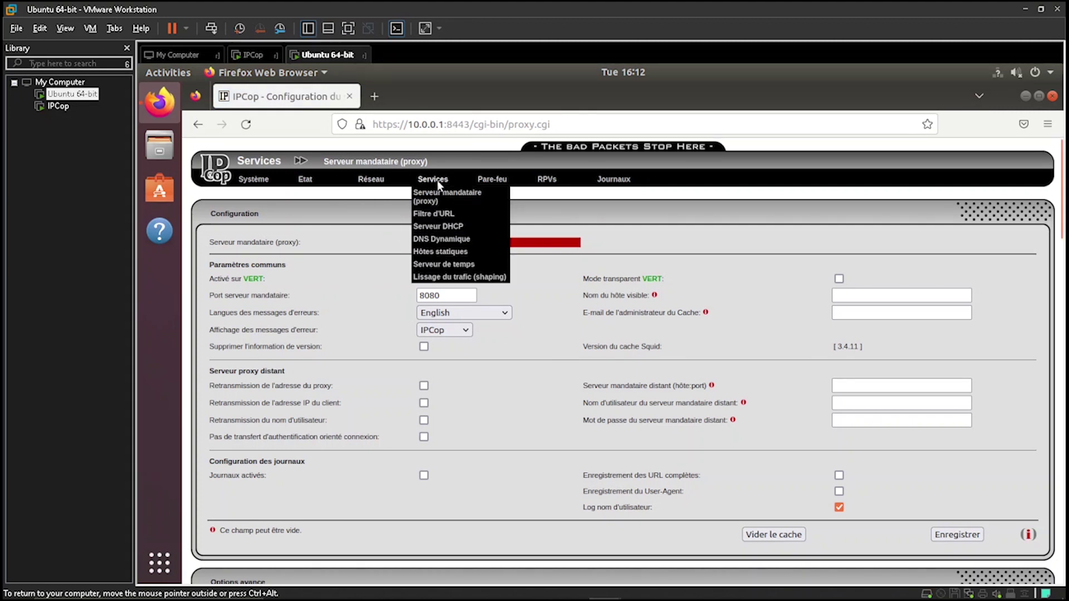
click(452, 214)
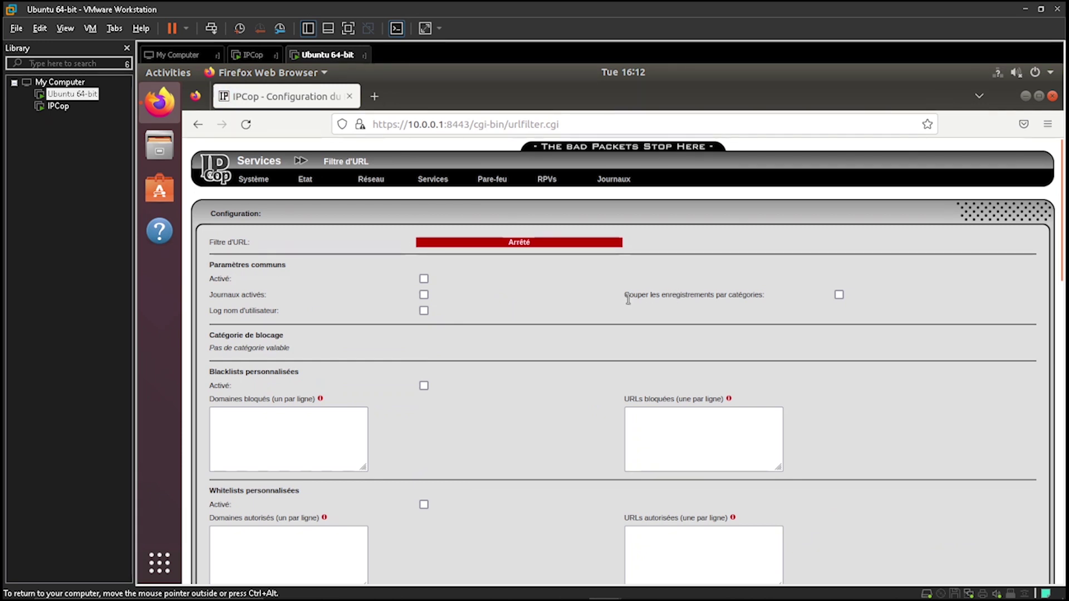
scroll(628, 301, down, 4)
scroll(529, 315, up, 4)
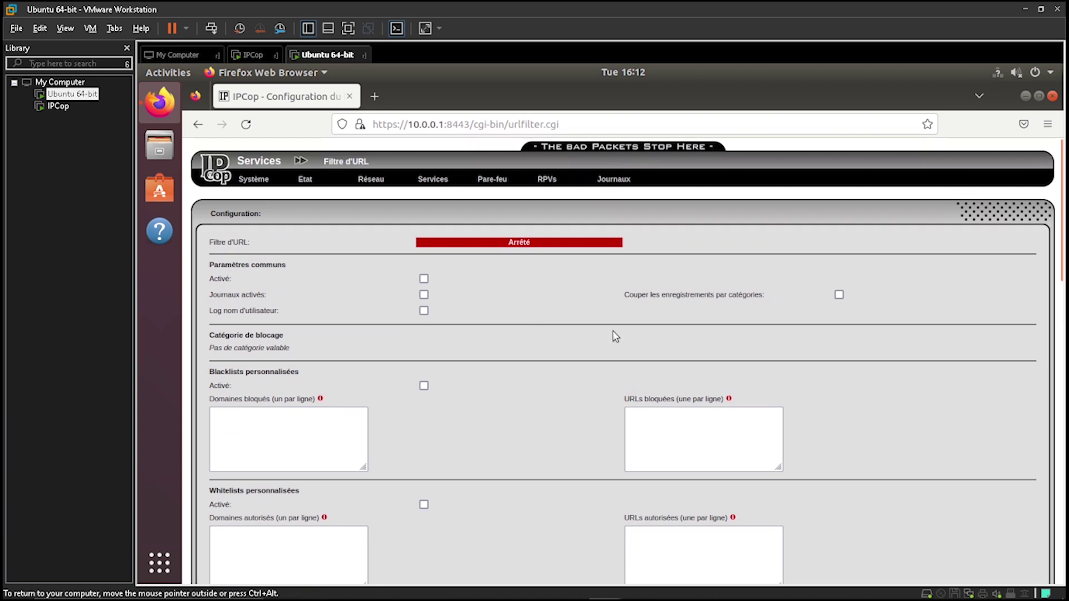
scroll(615, 336, down, 10)
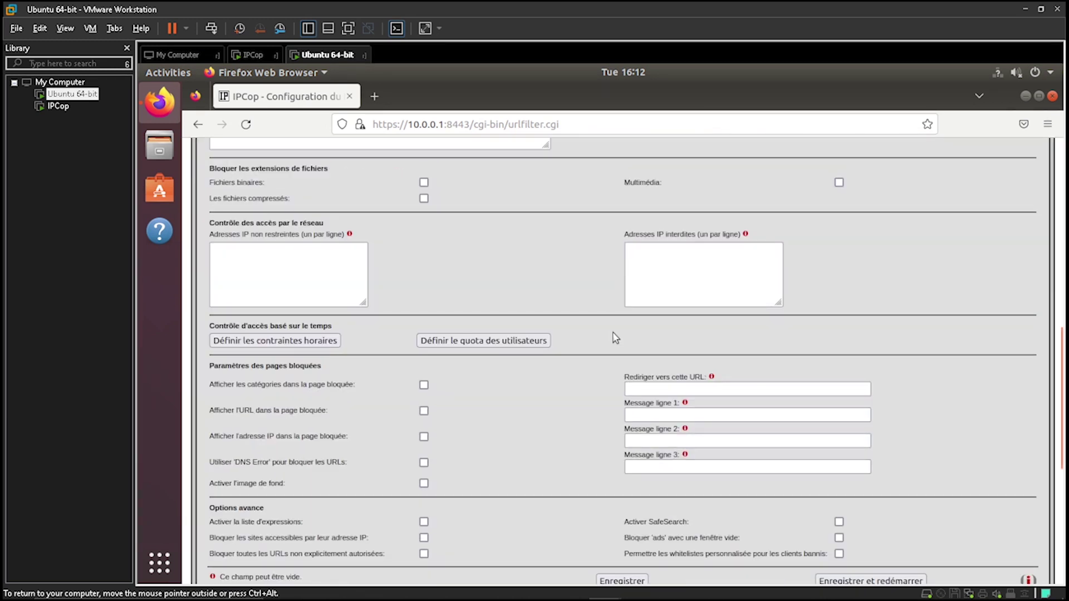
scroll(615, 337, up, 10)
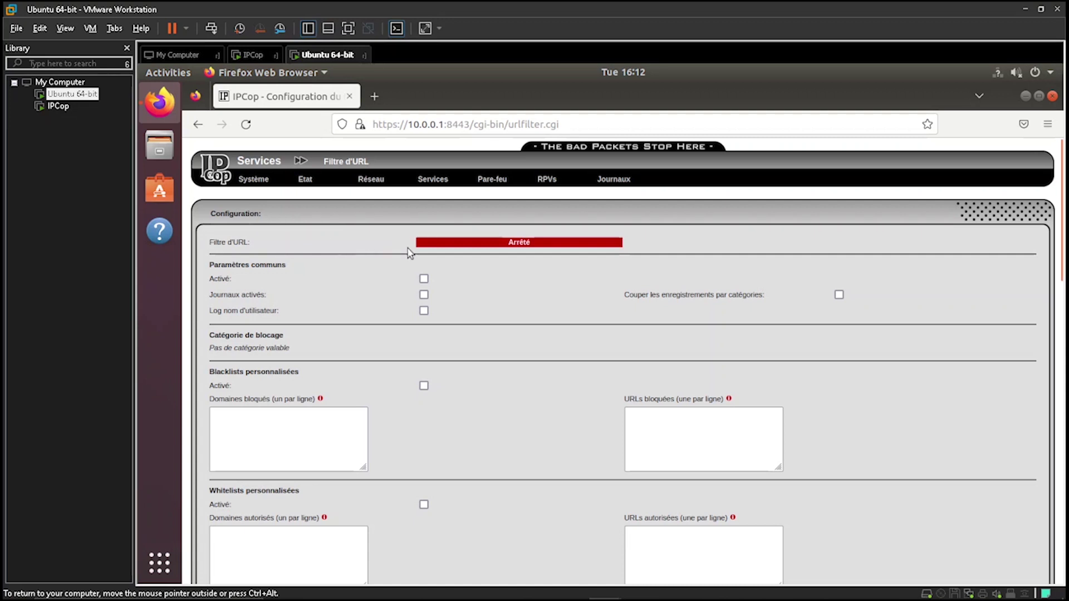
scroll(454, 233, down, 13)
scroll(457, 254, up, 9)
scroll(457, 254, up, 4)
scroll(518, 295, down, 15)
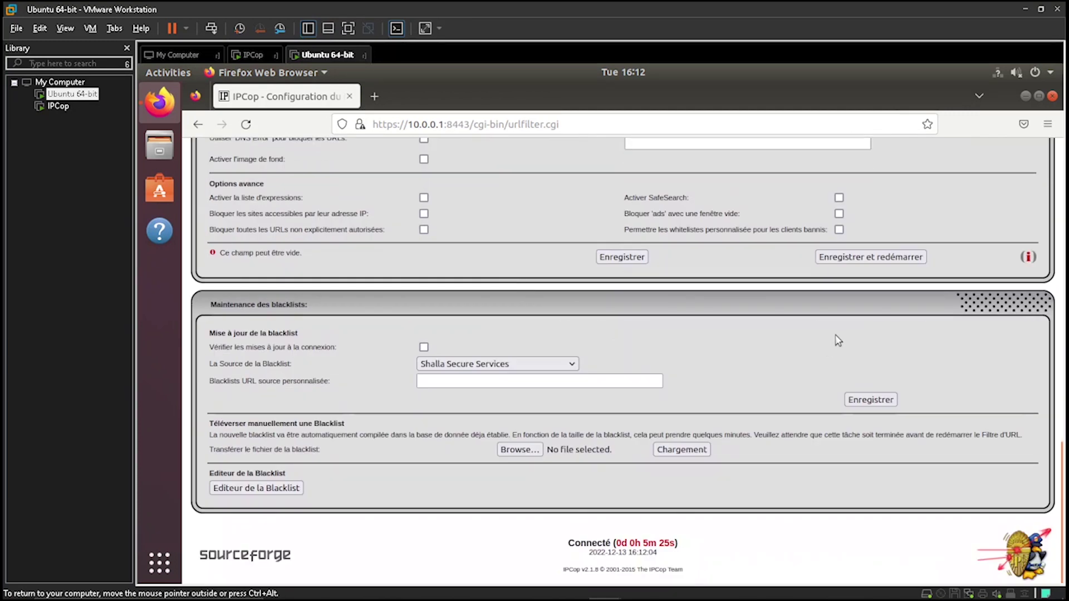
Save and restart the URL filter, which errors because the Proxy Web must be enabled first
click(850, 257)
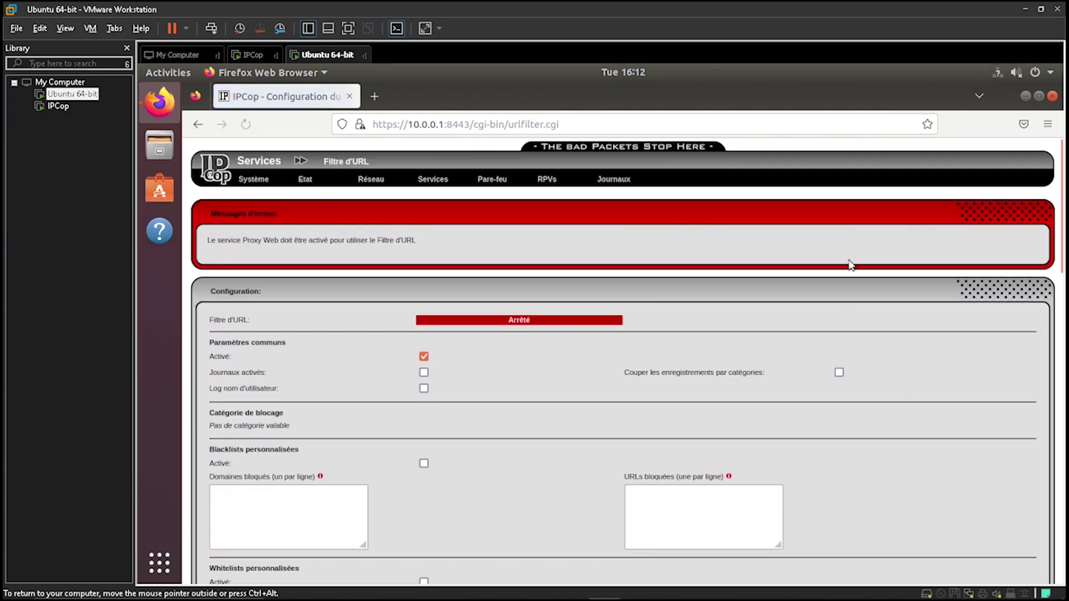
drag(219, 244, 346, 244)
click(506, 294)
On the proxy page, tick 'Activé sur VERT' to enable the web proxy on GREEN
mouse_move(433, 179)
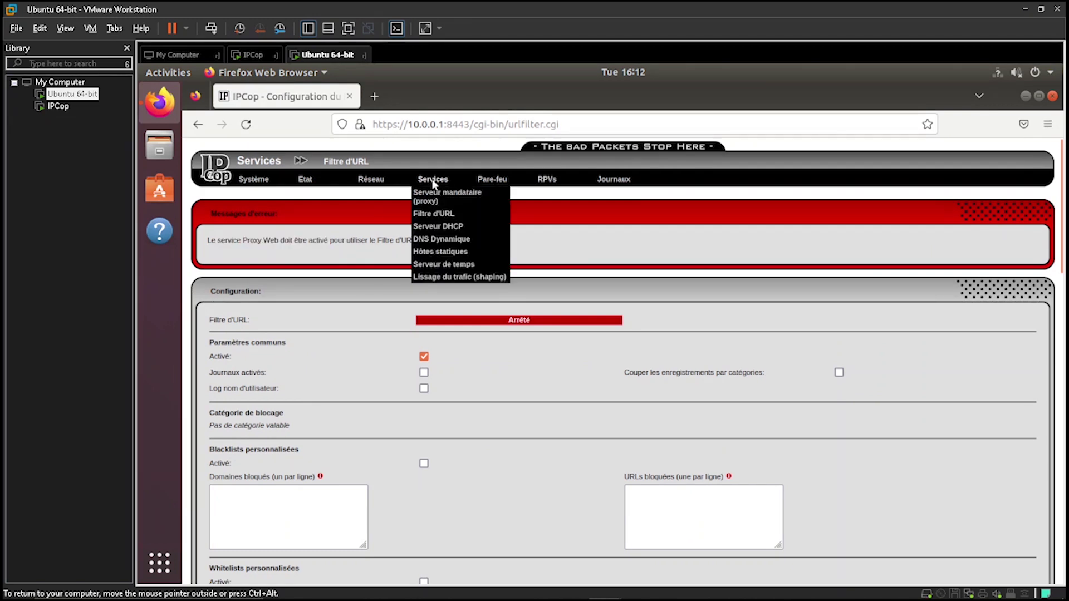
click(434, 192)
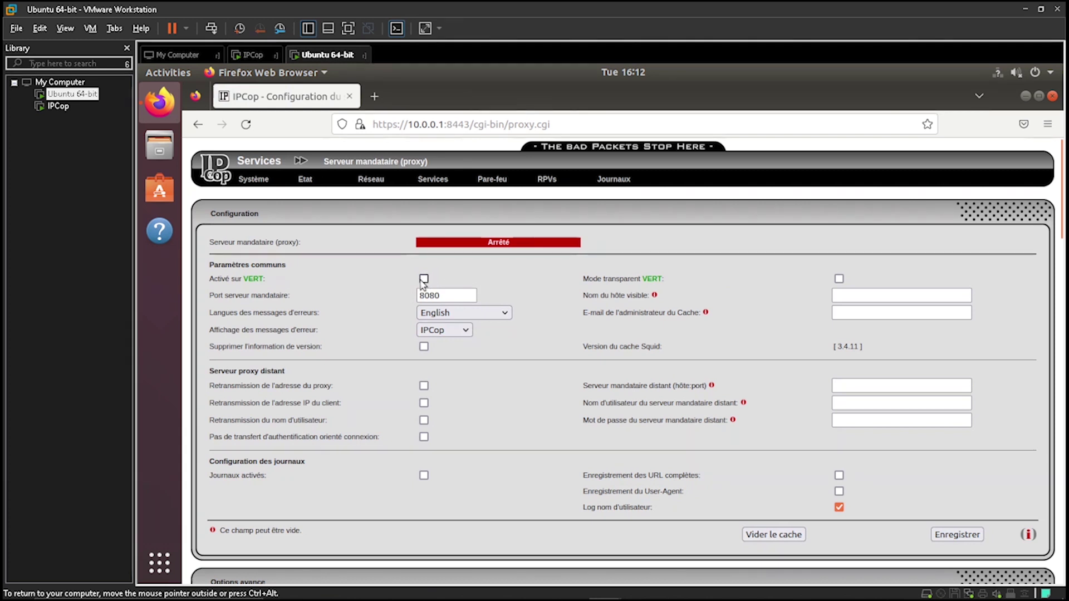
click(424, 279)
scroll(422, 287, down, 15)
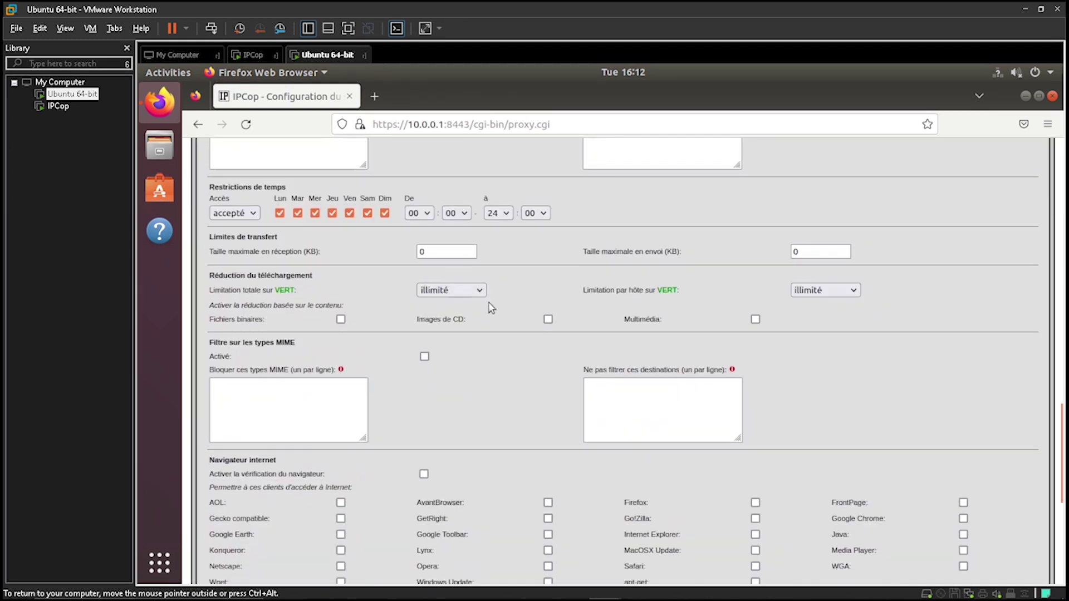
scroll(489, 306, down, 5)
scroll(490, 305, down, 5)
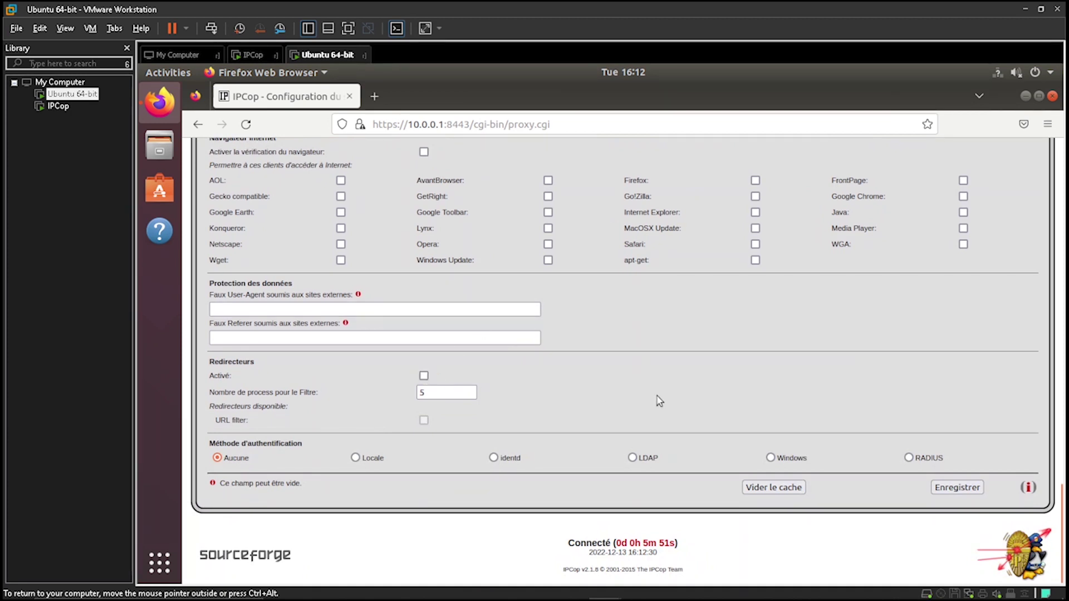
scroll(659, 396, up, 15)
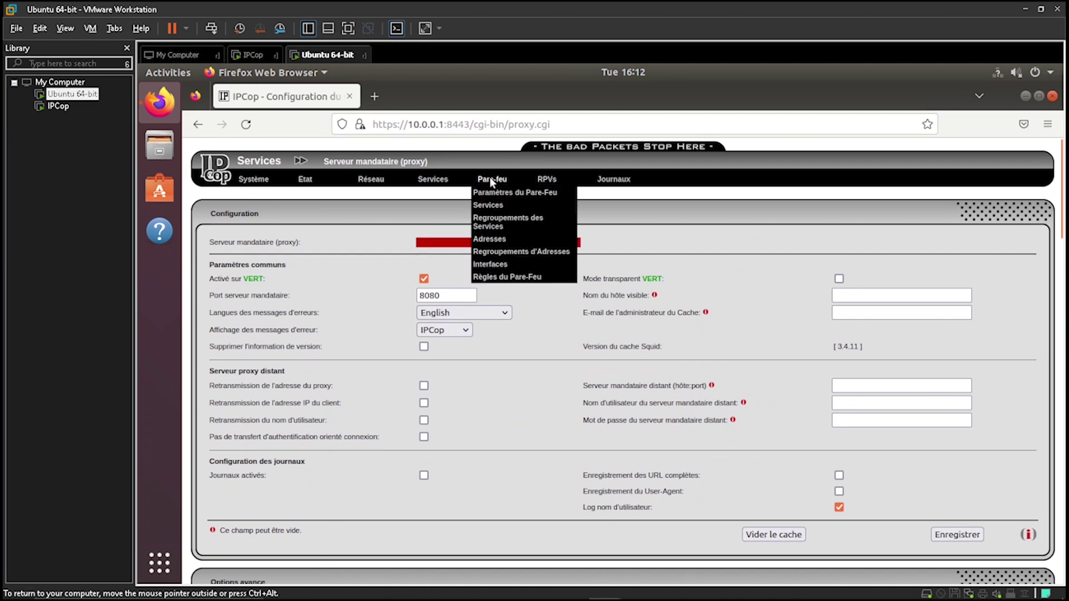
mouse_move(449, 179)
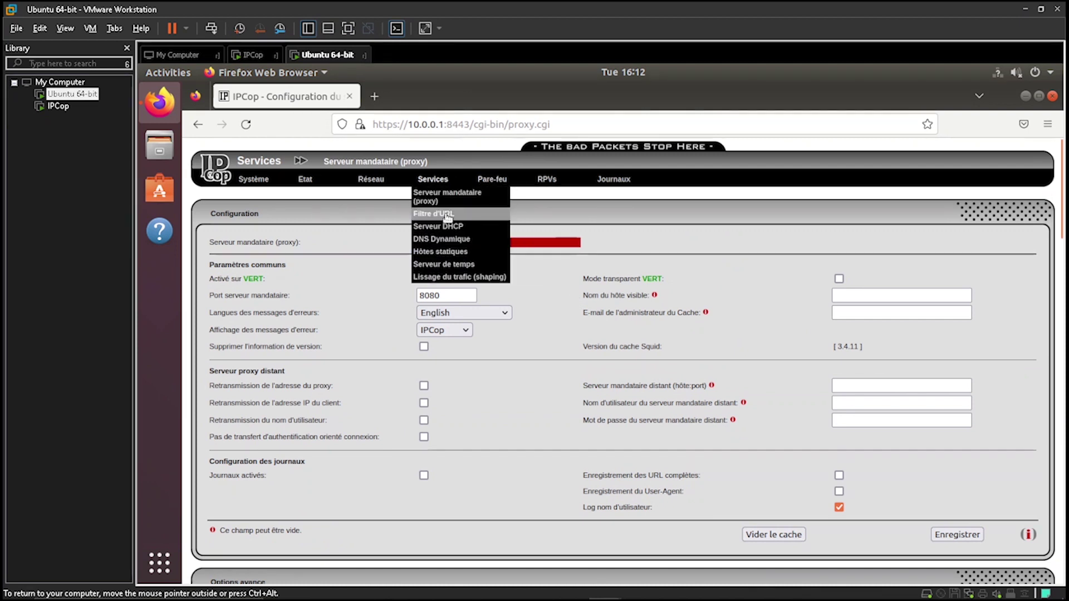
scroll(802, 301, down, 10)
scroll(802, 302, up, 12)
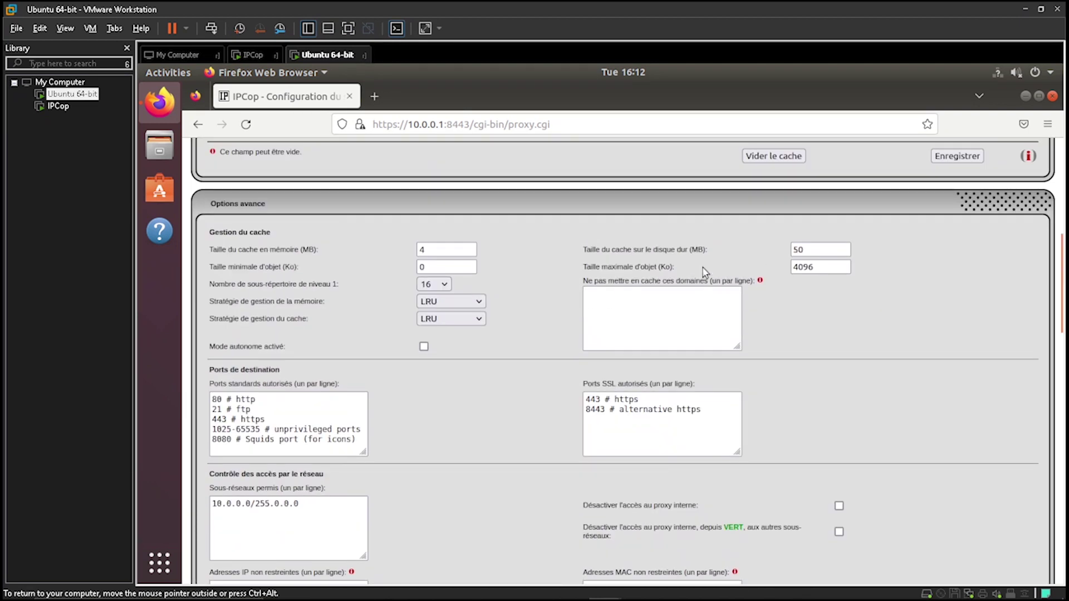
click(424, 279)
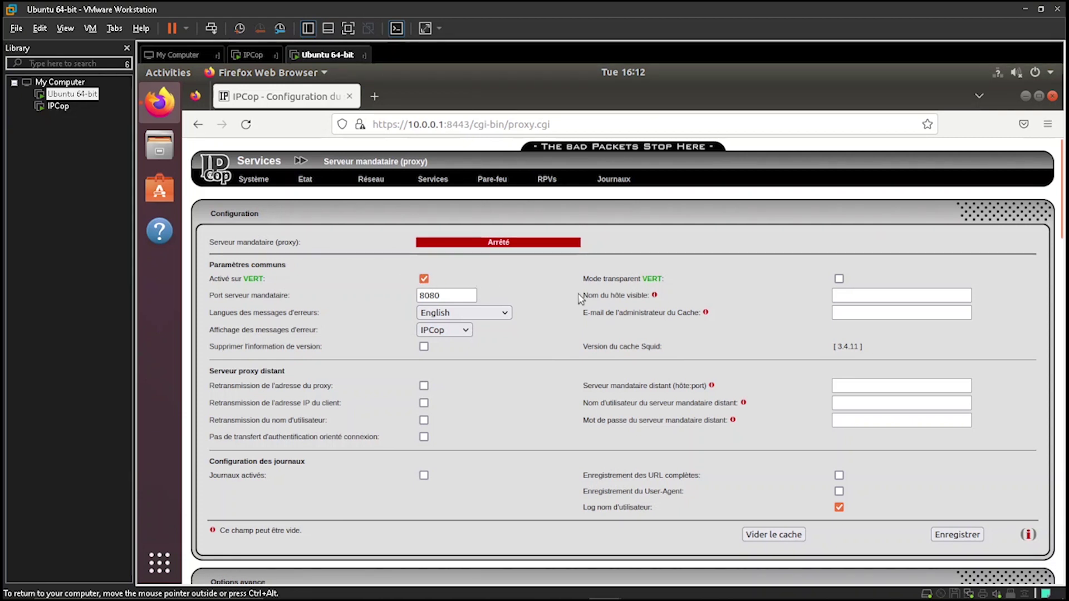
Save the proxy settings and confirm it restarts and shows En fonction
scroll(604, 301, down, 20)
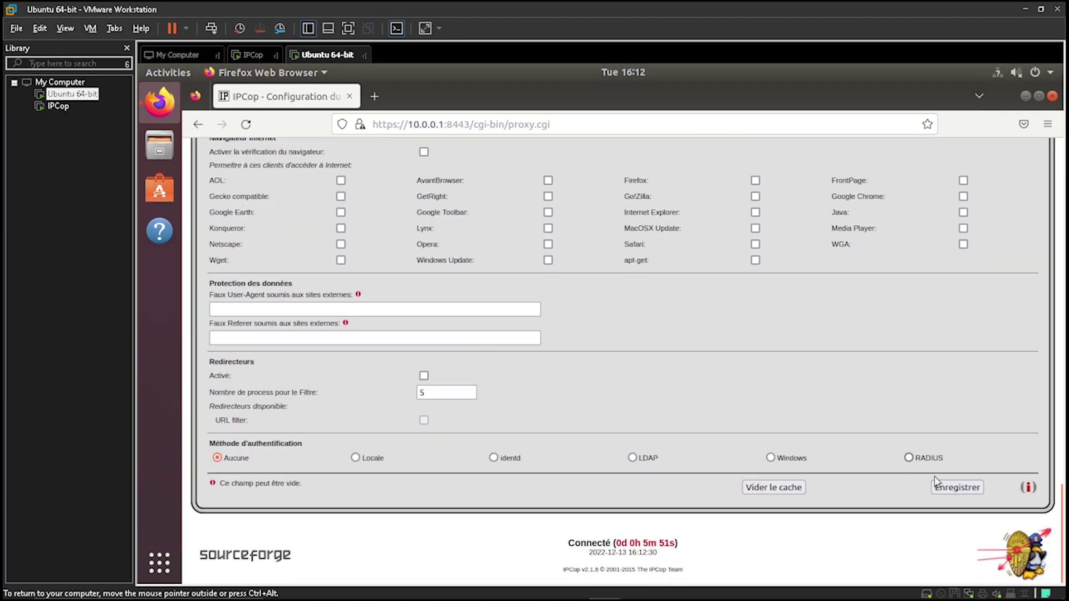
click(955, 487)
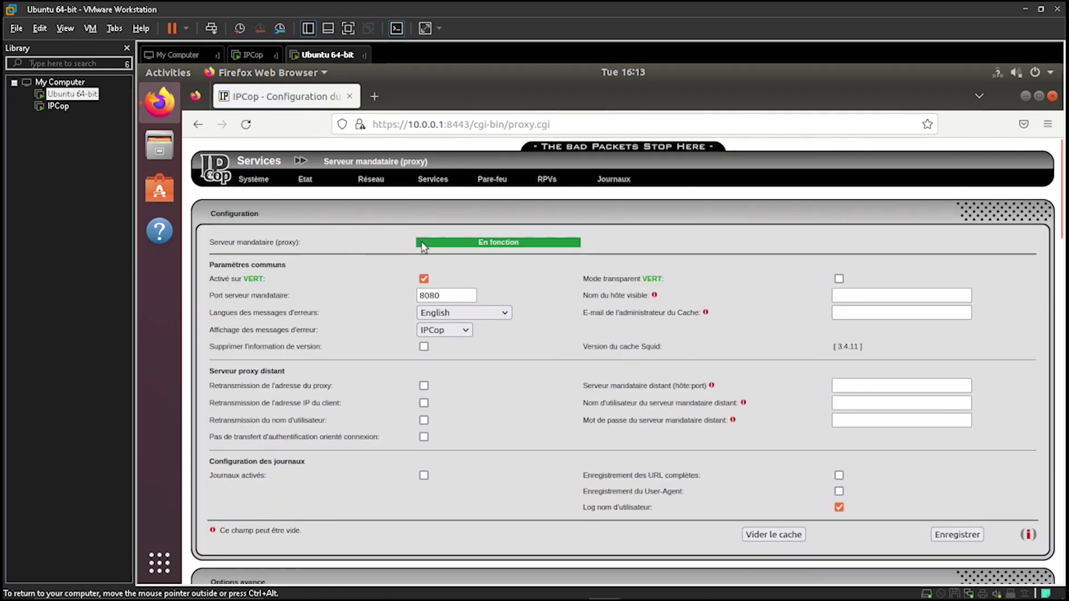
scroll(534, 256, down, 15)
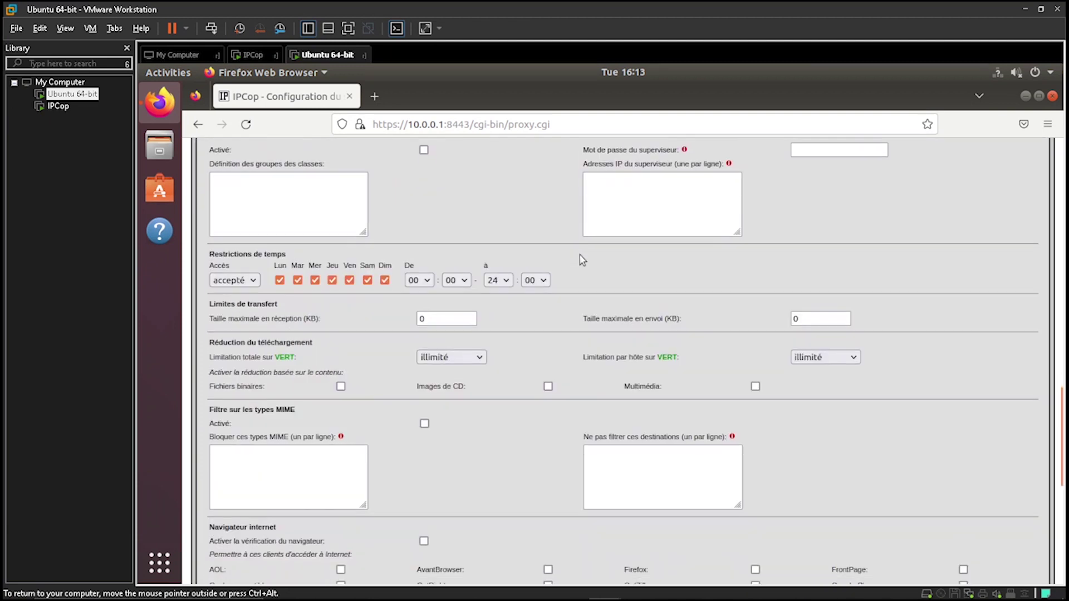
scroll(581, 260, down, 1)
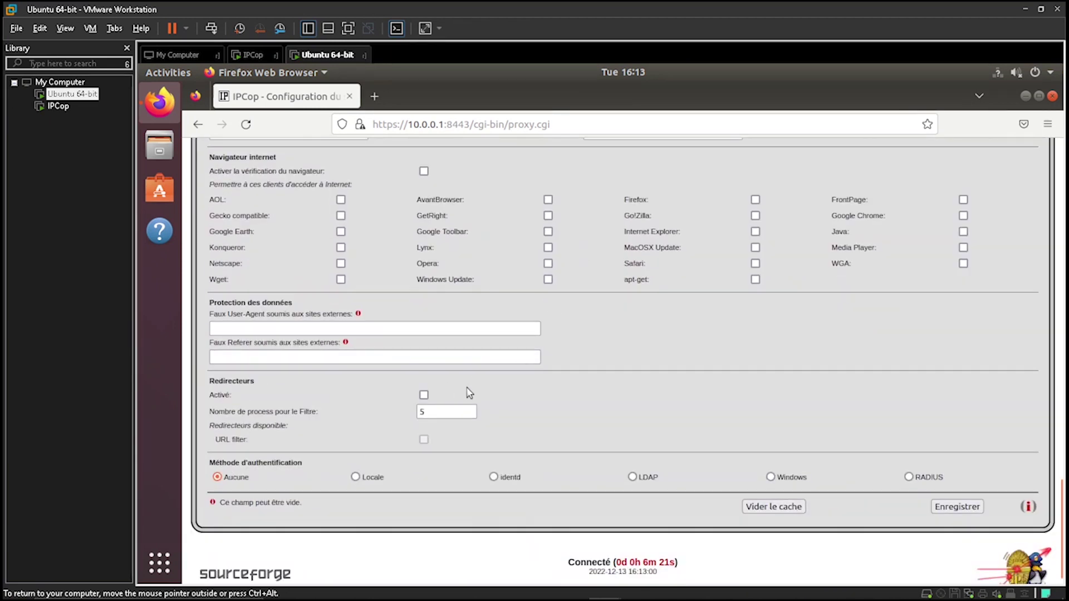
scroll(469, 393, up, 15)
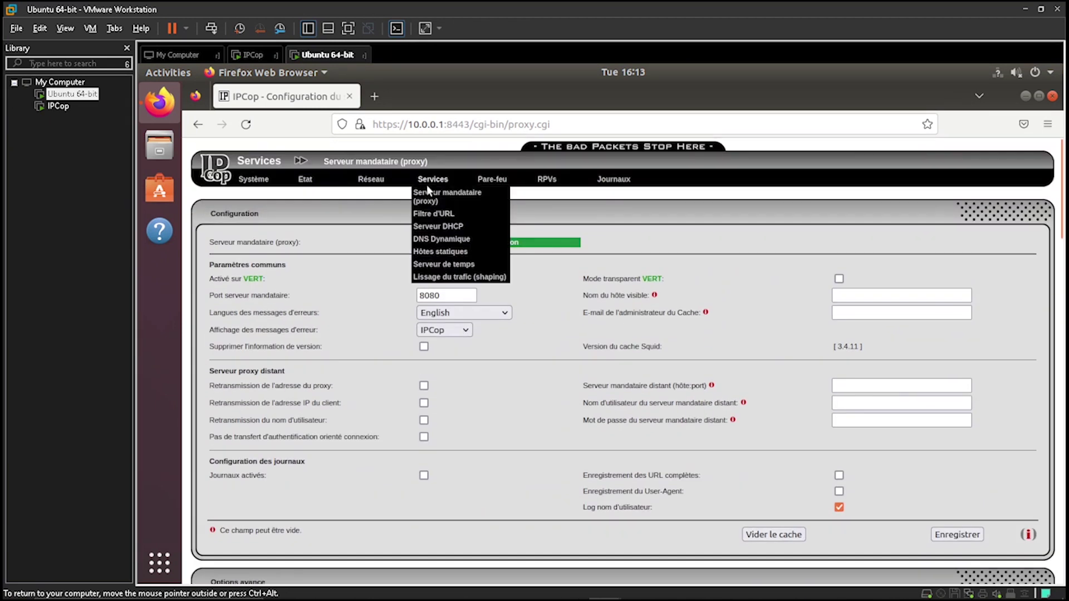
Save the URL filter's blacklist maintenance settings and retry save-and-restart, which still reports a proxy error
click(431, 215)
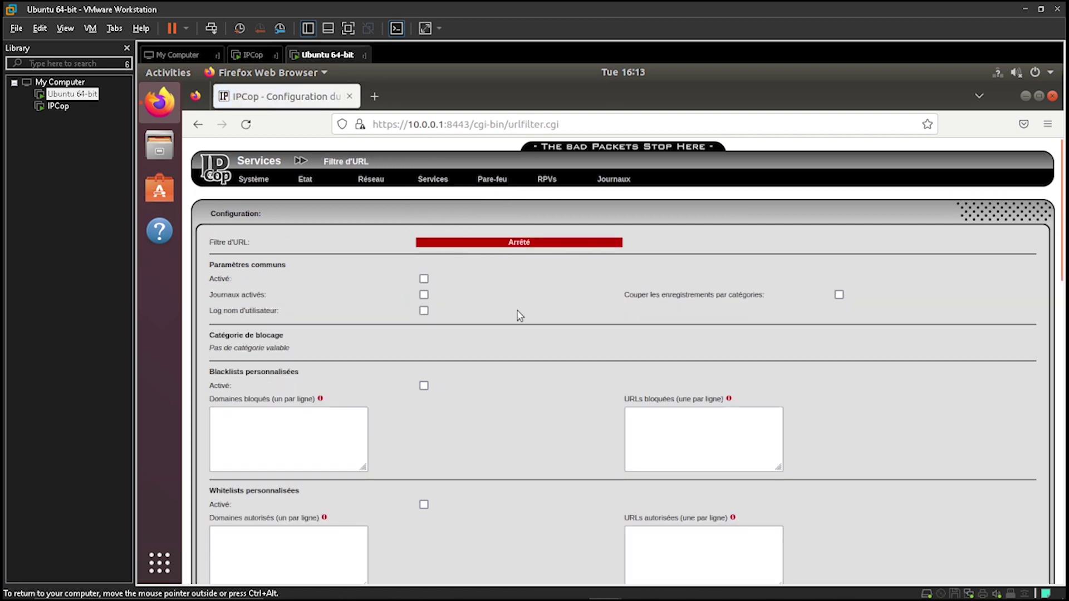
scroll(519, 316, down, 10)
scroll(518, 316, up, 10)
scroll(538, 336, down, 10)
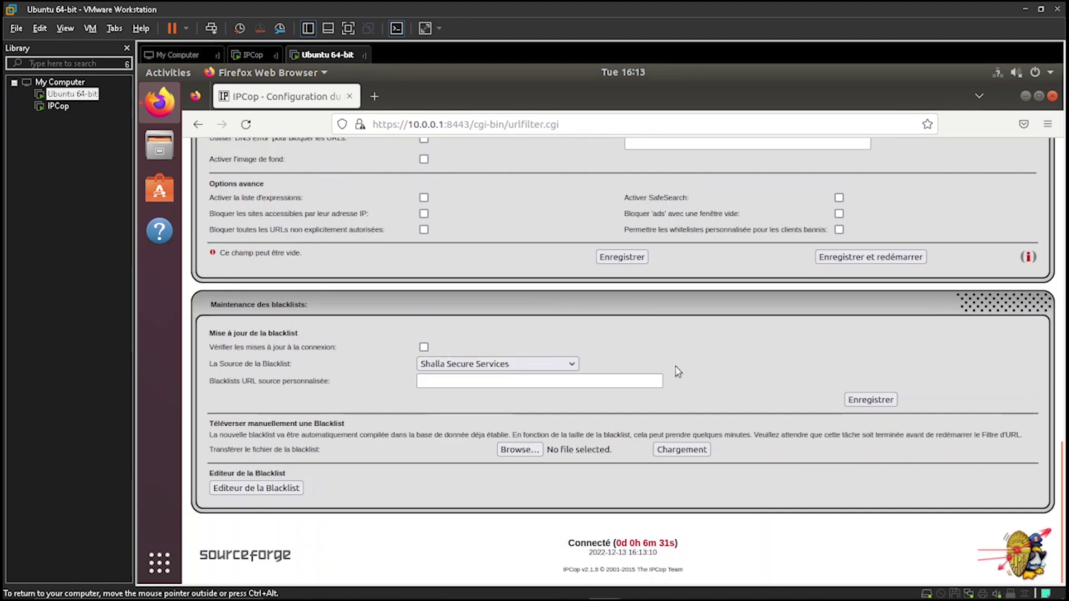
click(855, 401)
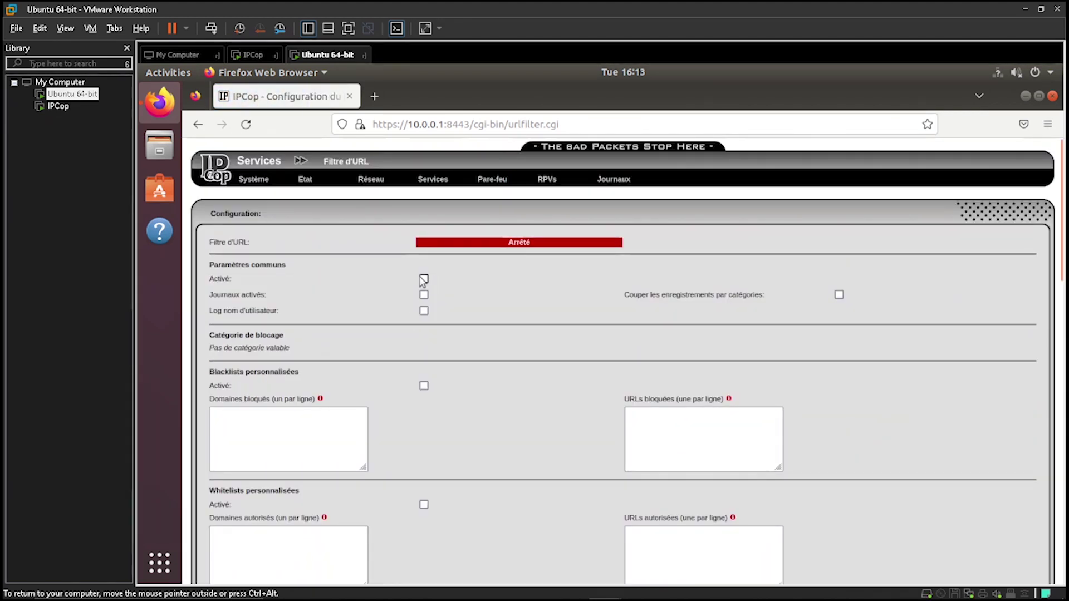
scroll(476, 315, down, 10)
click(869, 261)
drag(207, 240, 389, 239)
click(390, 239)
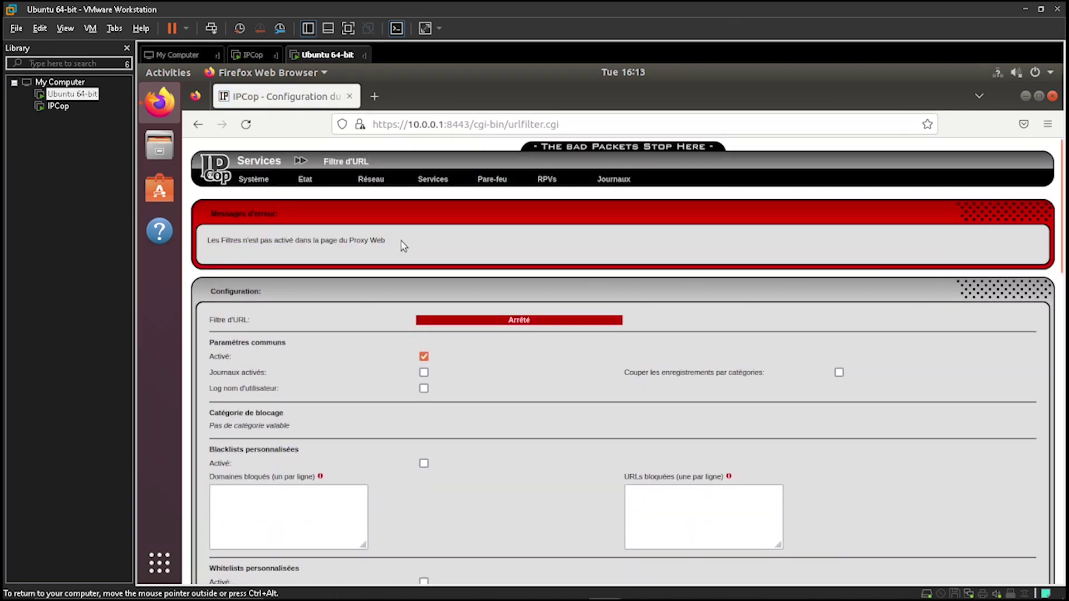
Re-save the web proxy settings on the proxy server page
mouse_move(440, 180)
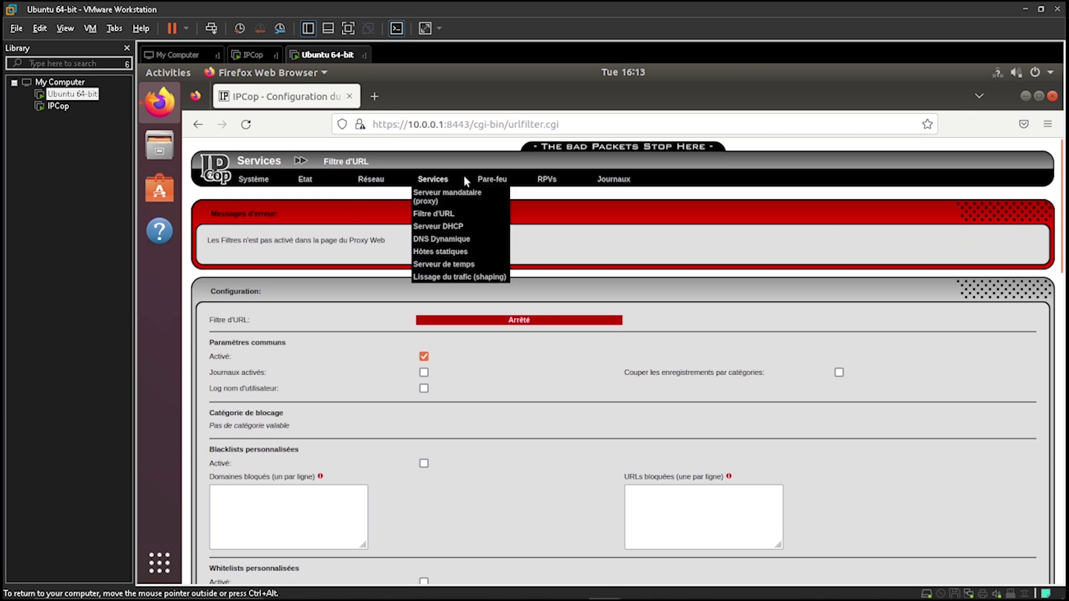
click(444, 200)
scroll(468, 306, down, 10)
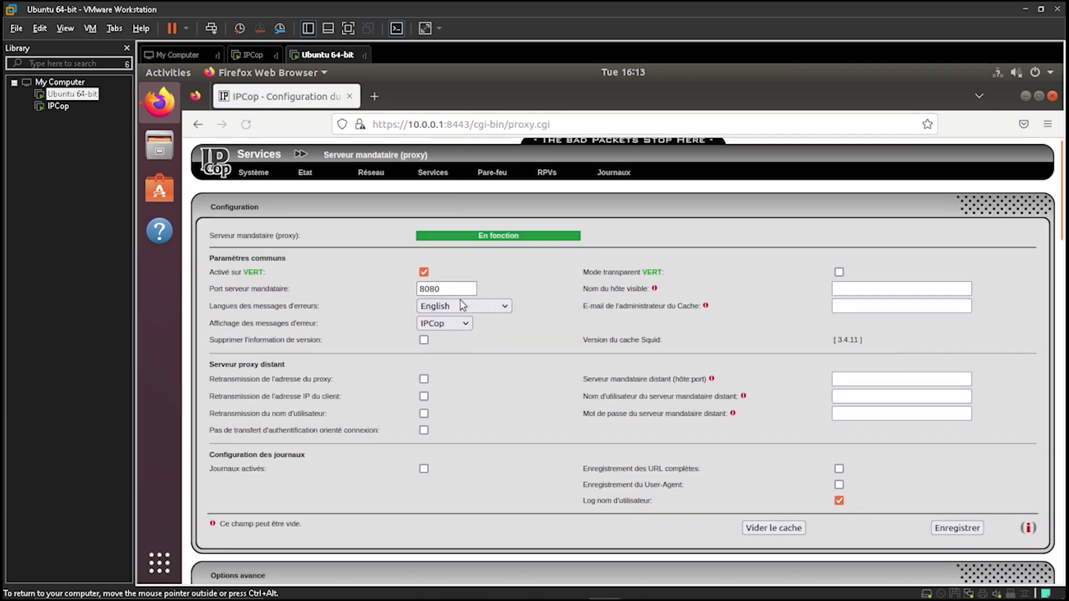
scroll(460, 304, down, 5)
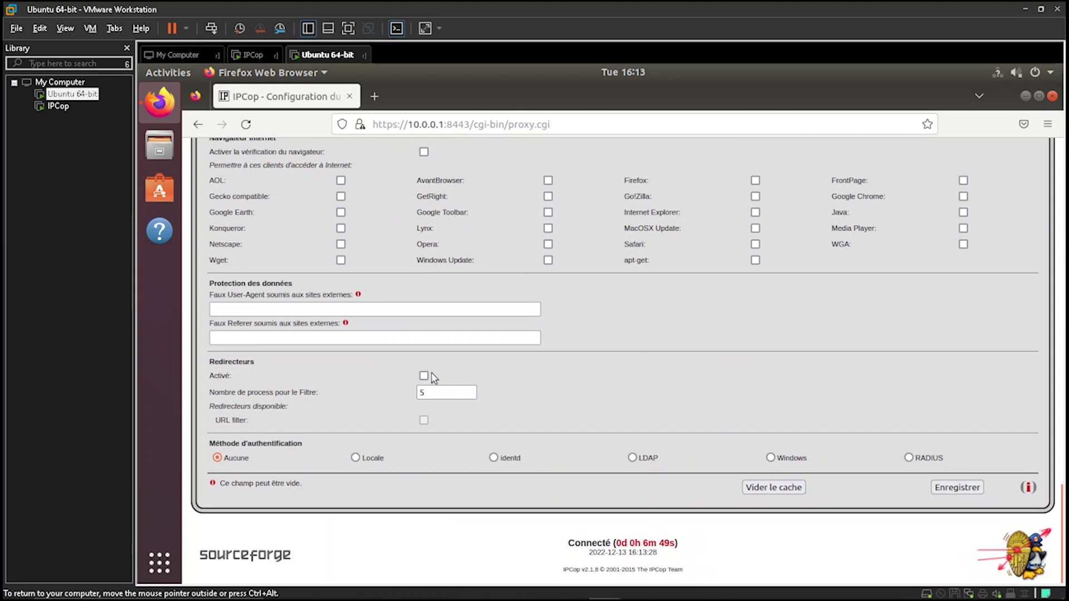
click(955, 488)
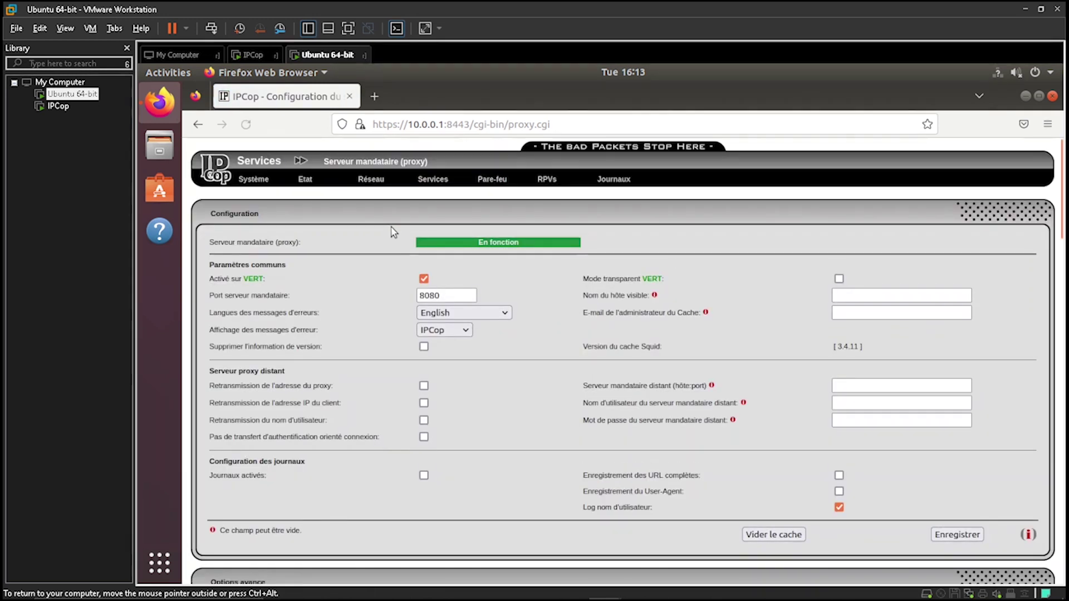
Tick Activé on the Filtre d'URL page and save and restart the URL filter
mouse_move(433, 181)
click(445, 202)
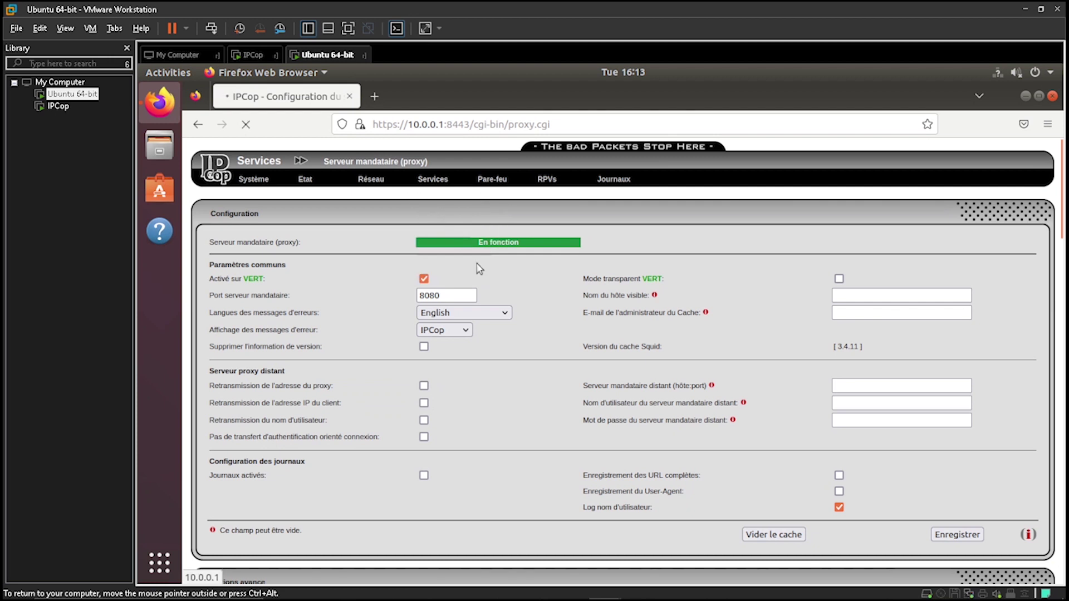
click(424, 278)
scroll(585, 350, down, 8)
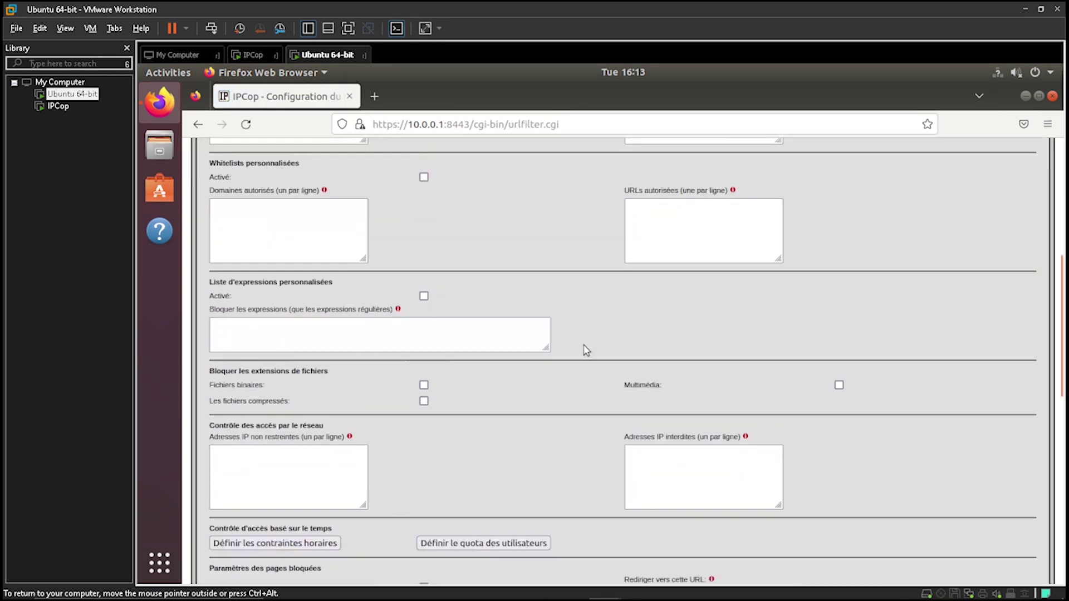
scroll(586, 345, down, 3)
click(846, 260)
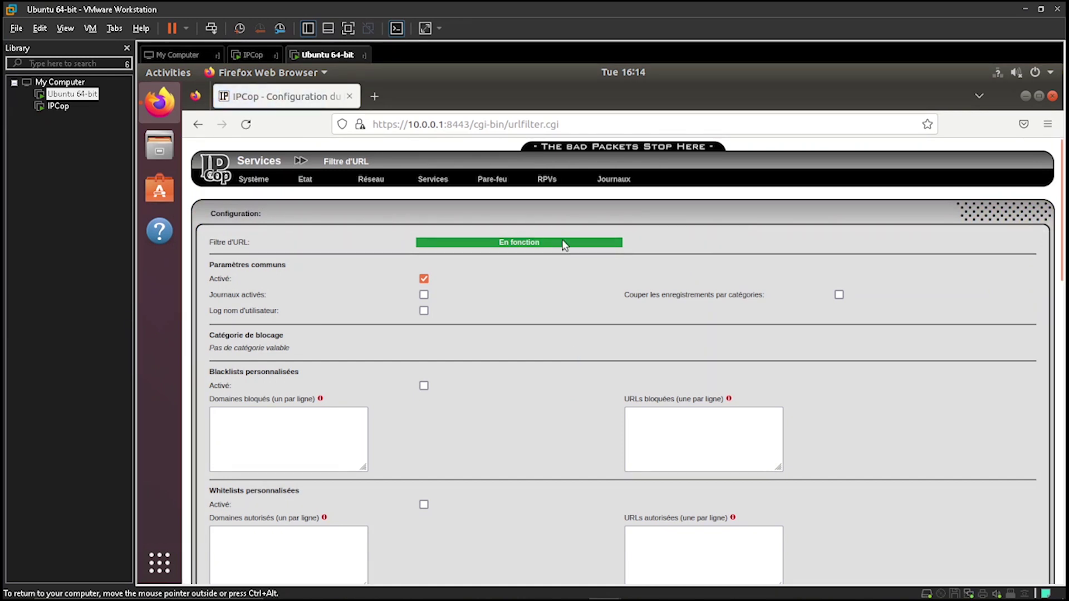
scroll(540, 364, down, 3)
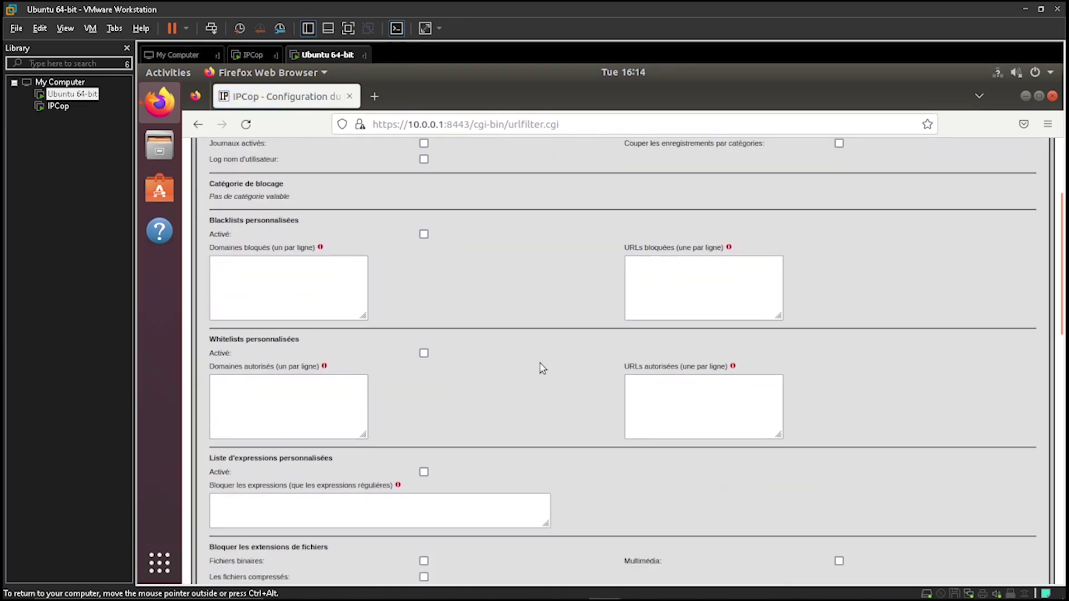
click(311, 281)
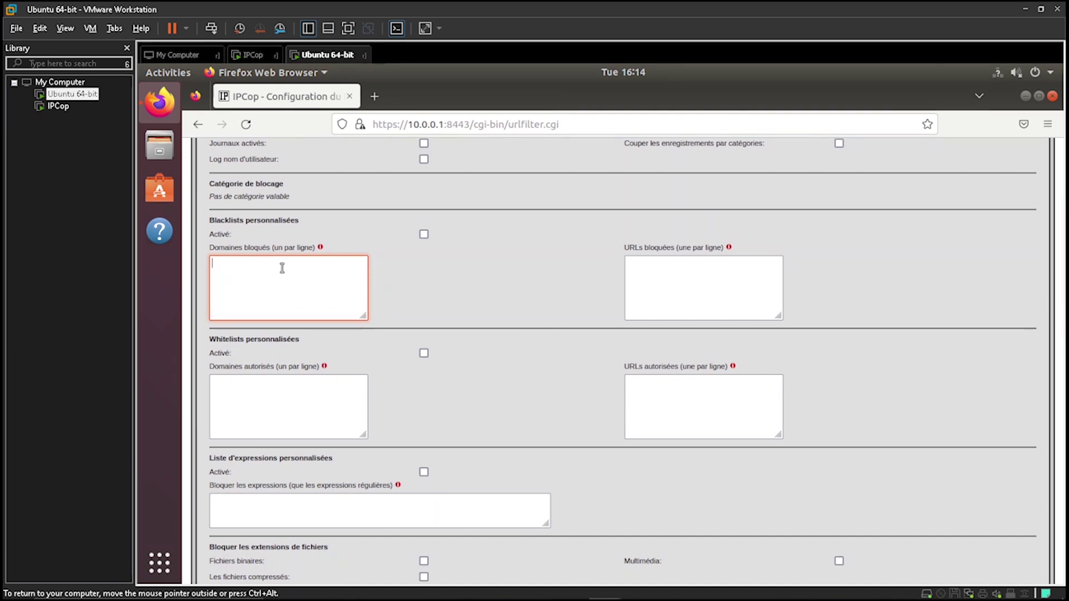
text(youtub)
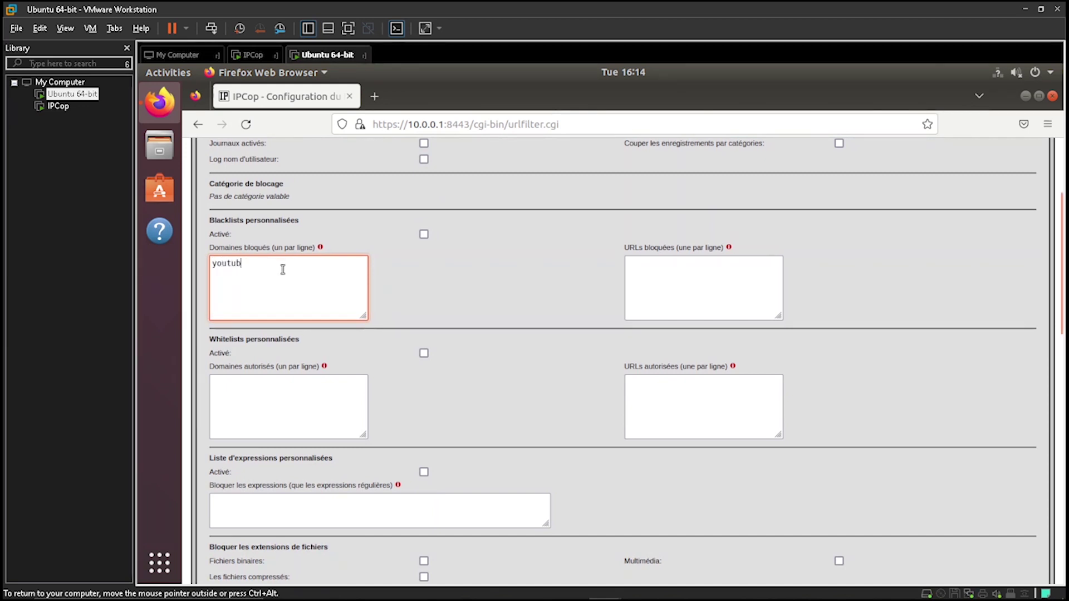
key(BackSpace)
key(BackSpace)
text(n)
key(BackSpace)
text(be)
key(BackSpace)
key(BackSpace)
key(BackSpace)
key(BackSpace)
key(BackSpace)
key(BackSpace)
click(665, 295)
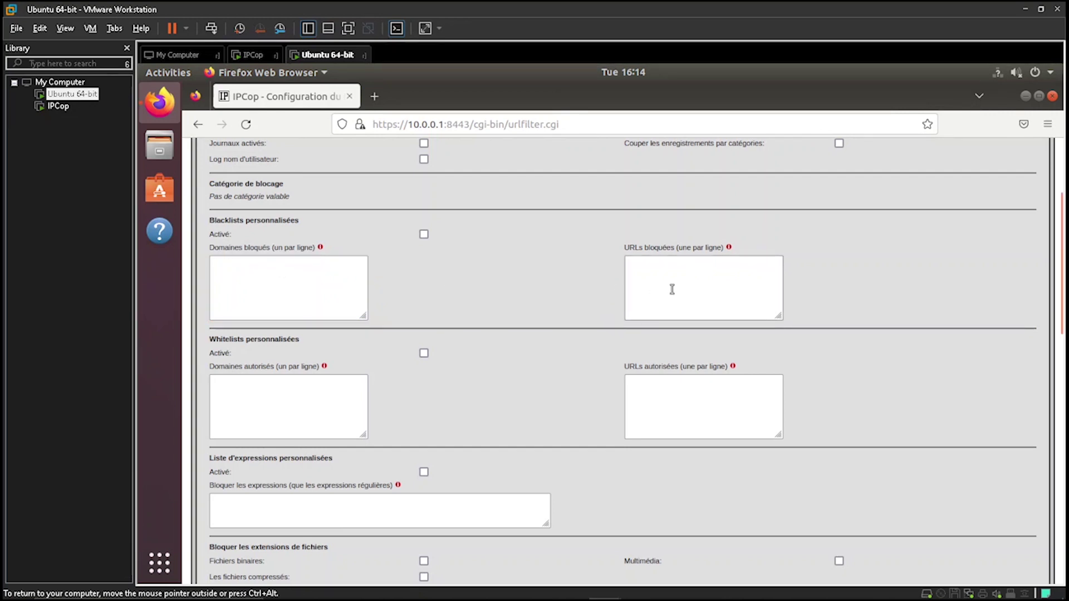
scroll(517, 326, down, 3)
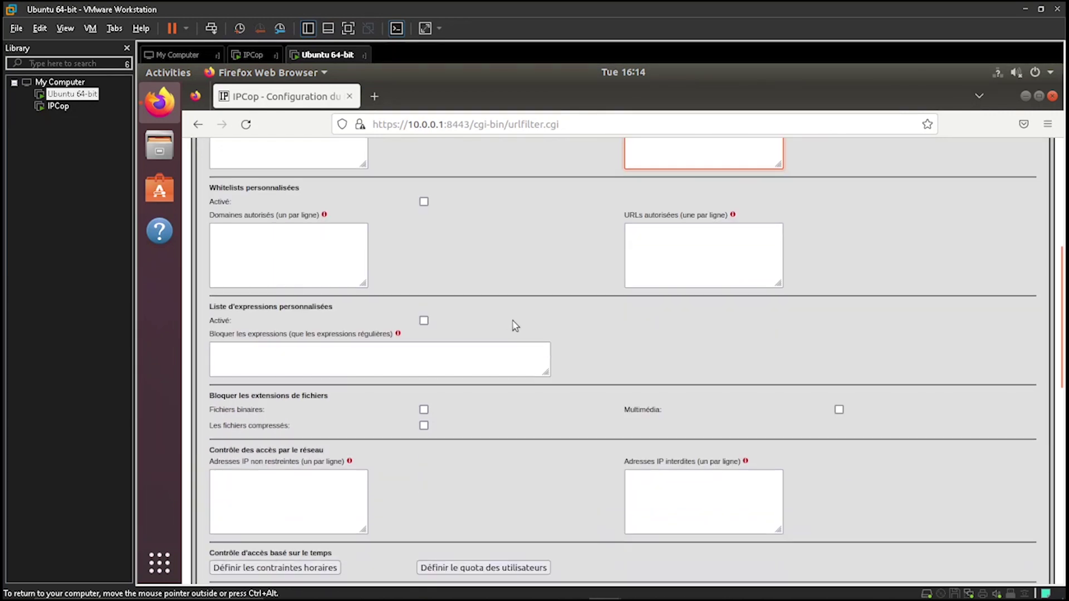
click(311, 261)
click(630, 247)
scroll(602, 252, down, 5)
scroll(601, 252, down, 7)
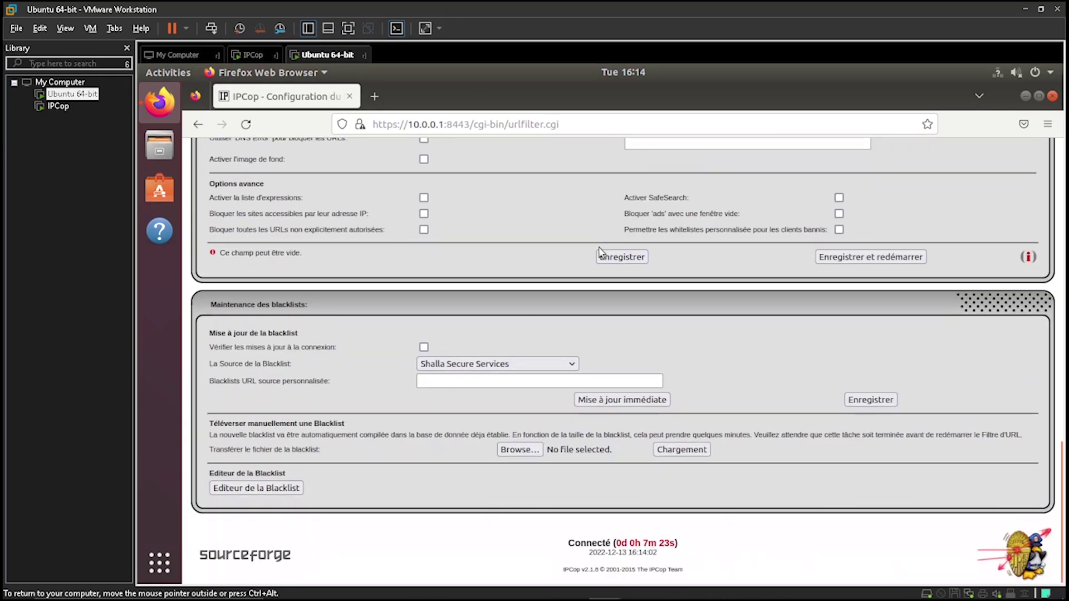
click(519, 364)
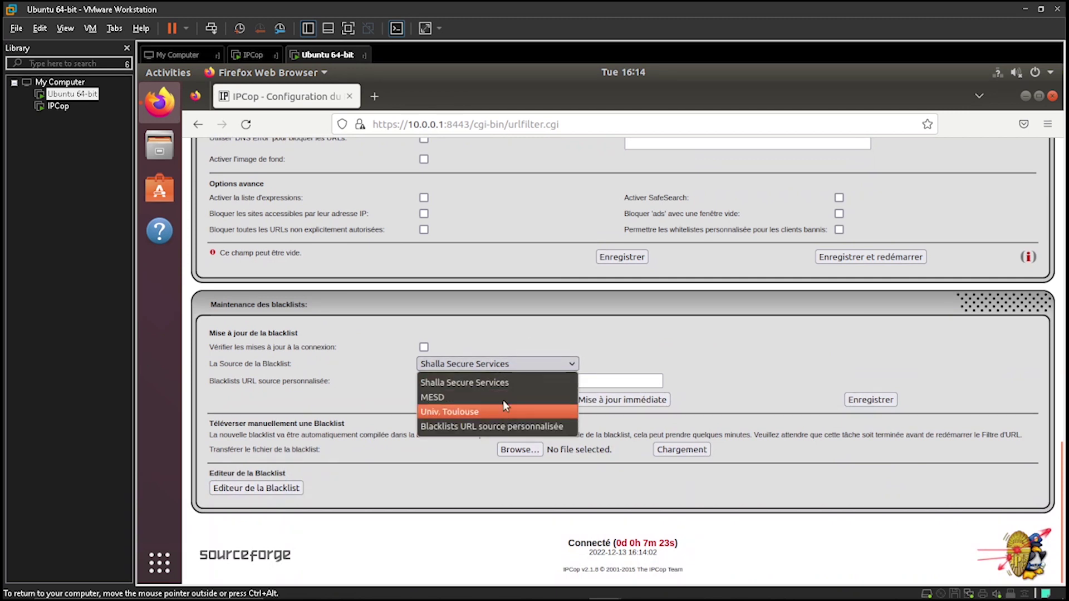
click(521, 346)
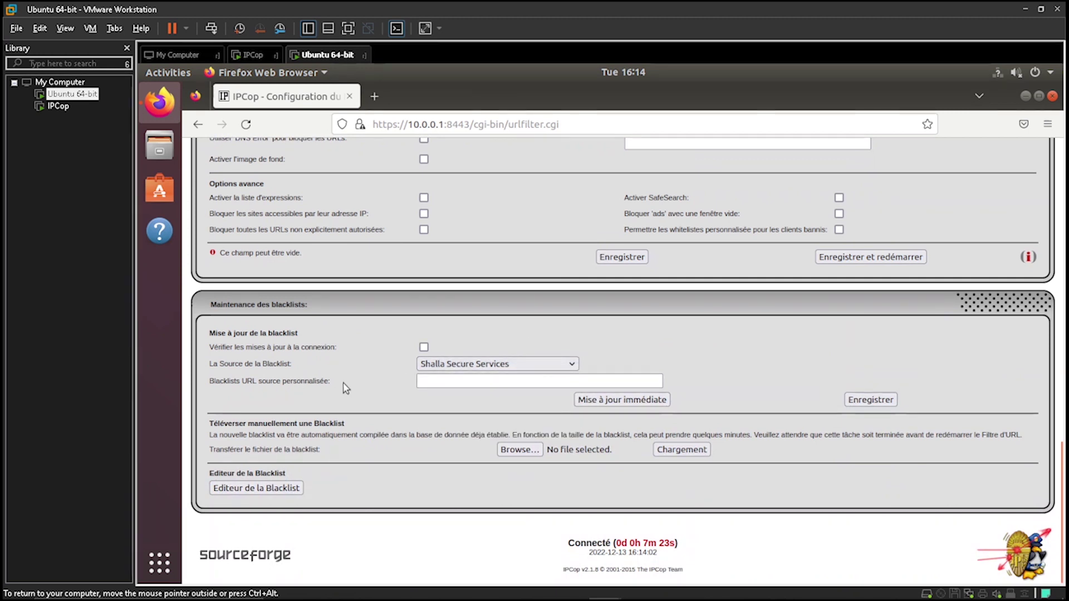
drag(287, 386, 219, 384)
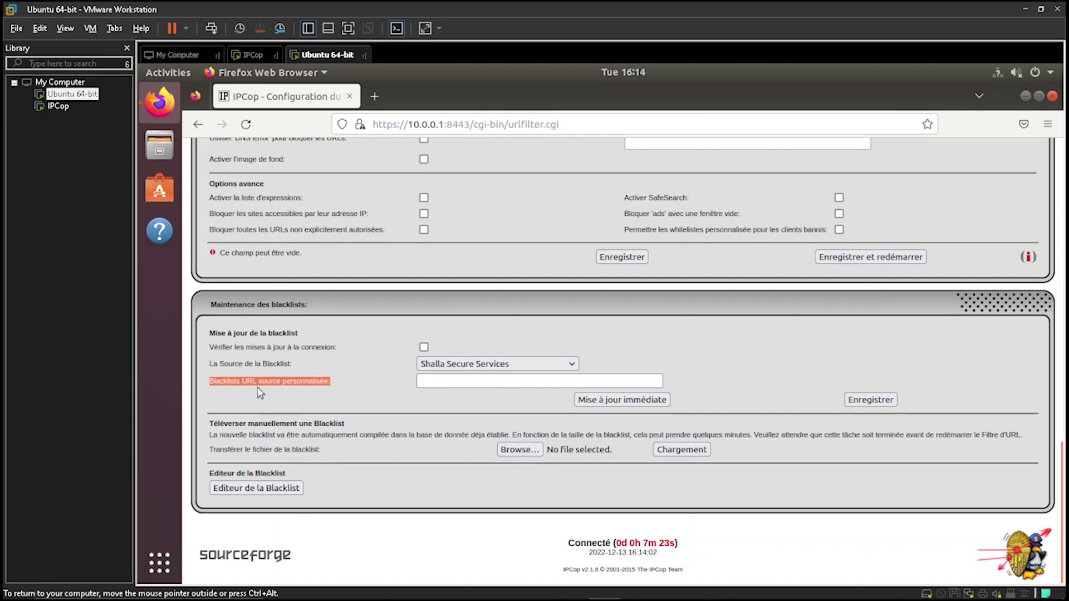
click(460, 381)
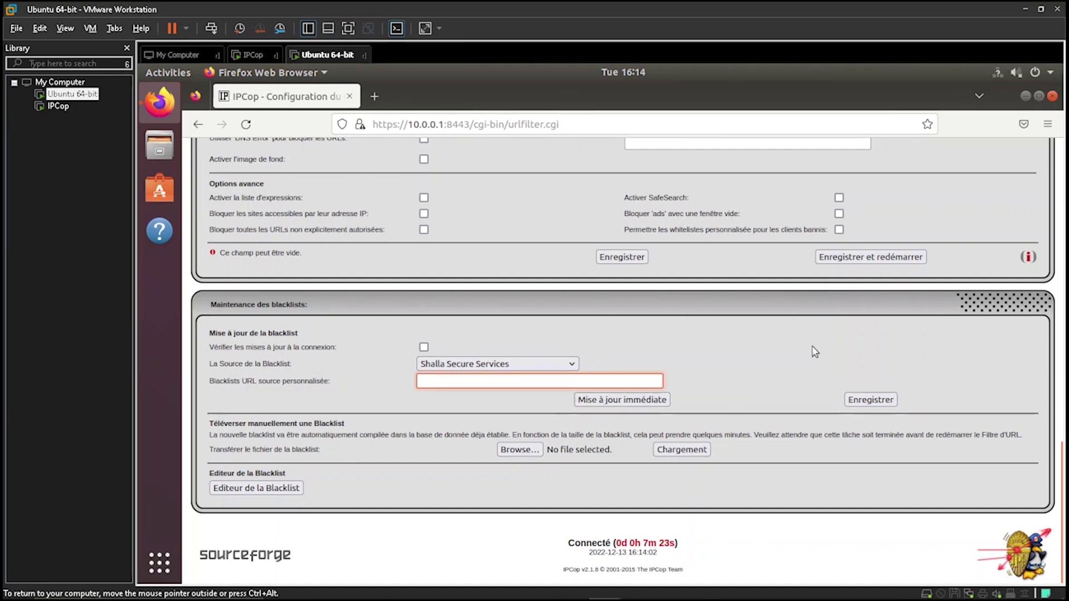
scroll(940, 394, up, 15)
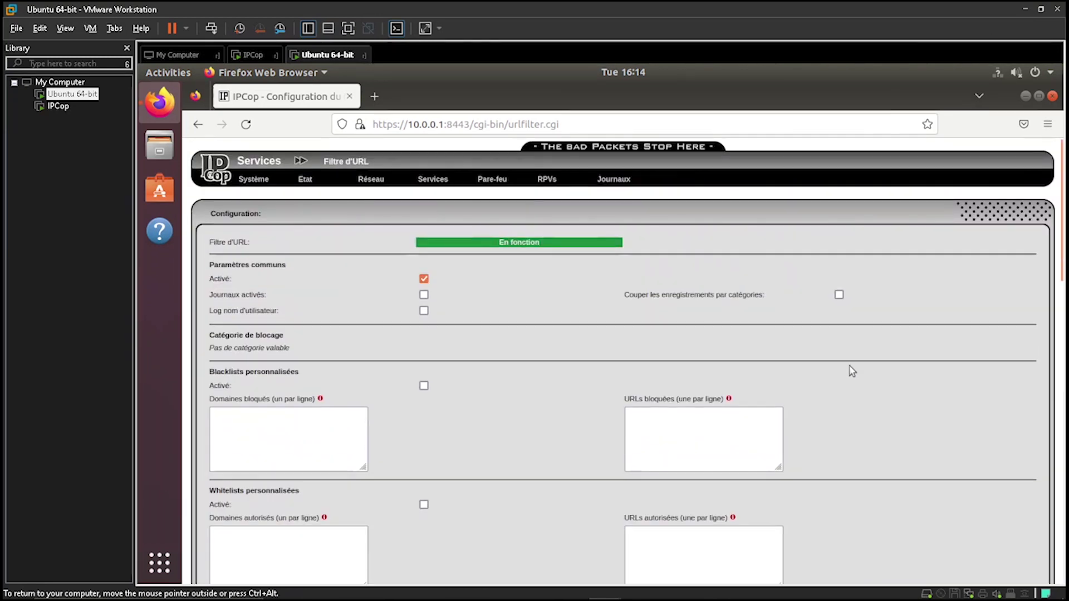
mouse_move(428, 184)
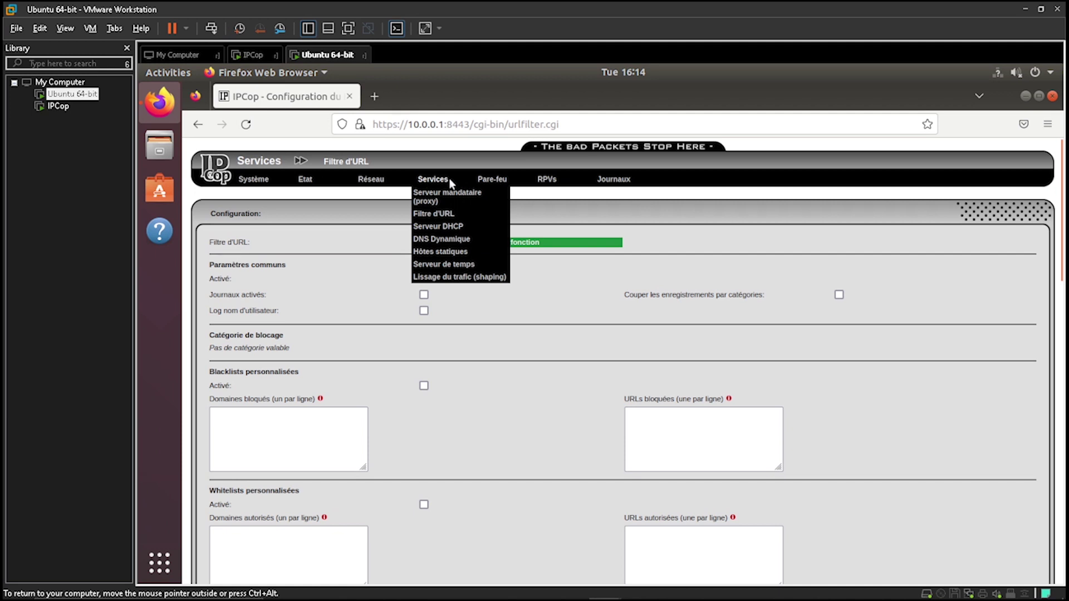
Review the Serveur DHCP configuration page
click(446, 228)
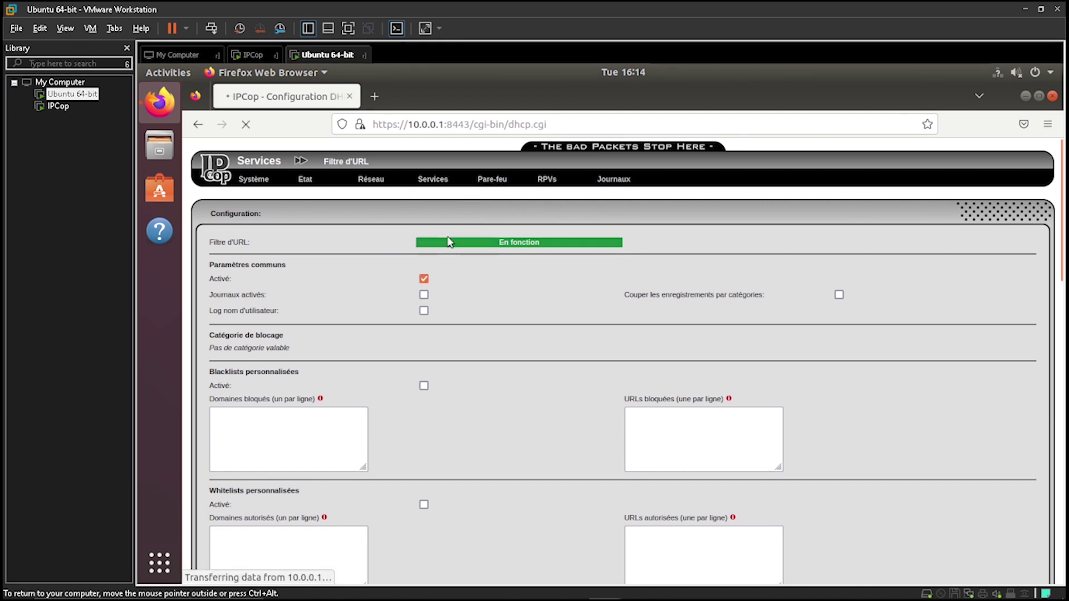
scroll(610, 354, down, 3)
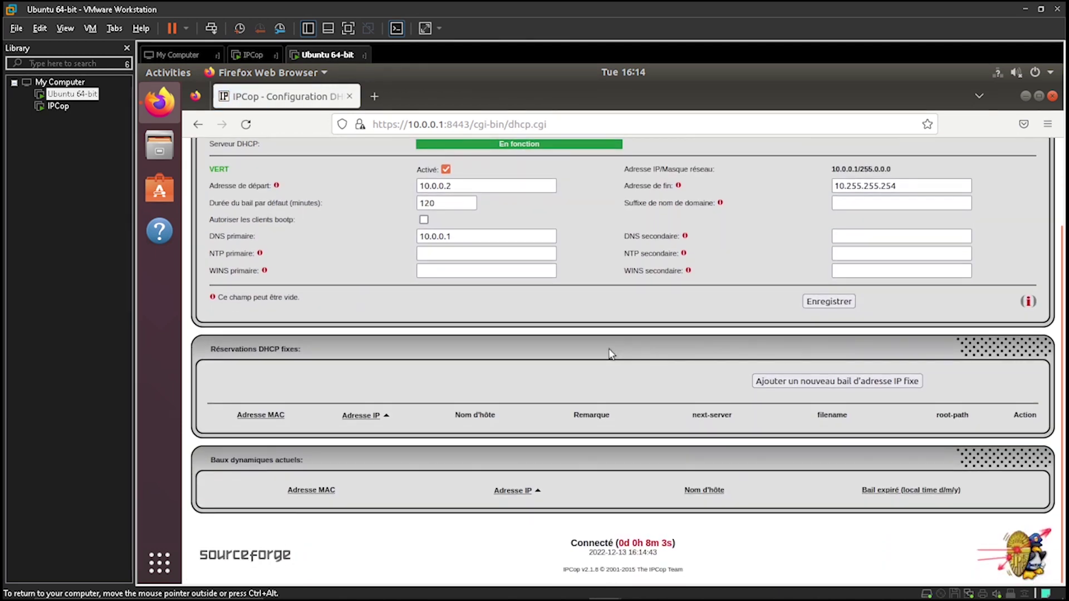
scroll(610, 353, up, 3)
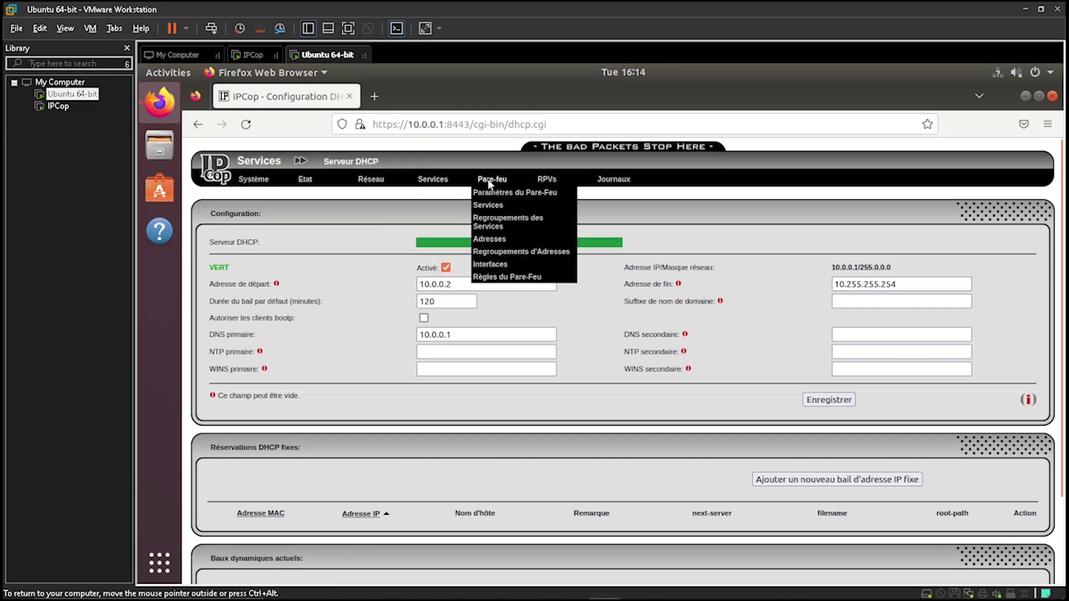
Check the DNS Dynamique page, then bring up Paramètres du Pare-Feu
mouse_move(433, 179)
click(444, 239)
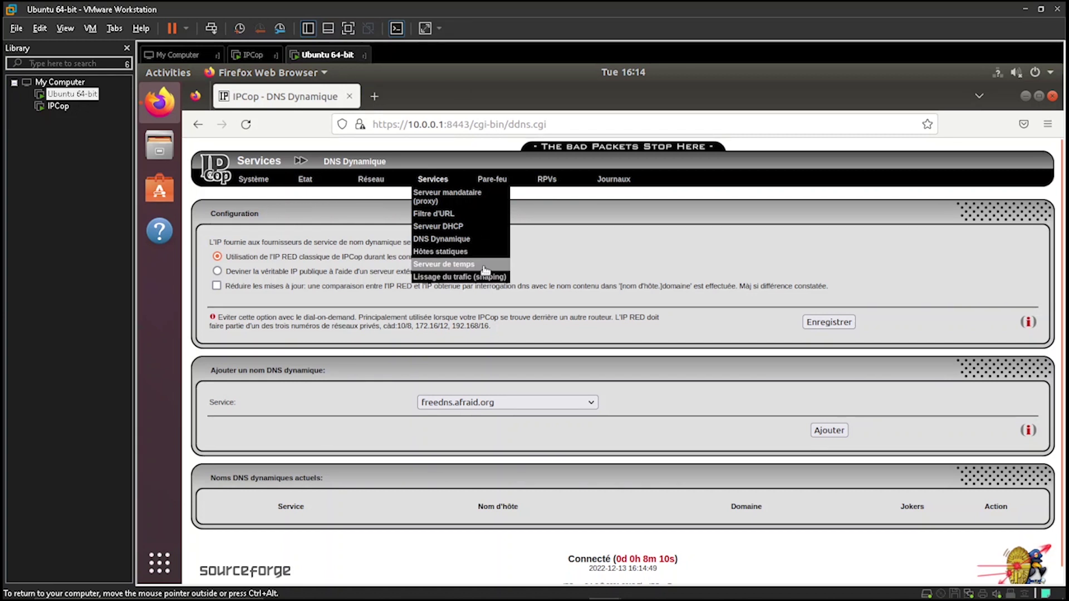
mouse_move(495, 183)
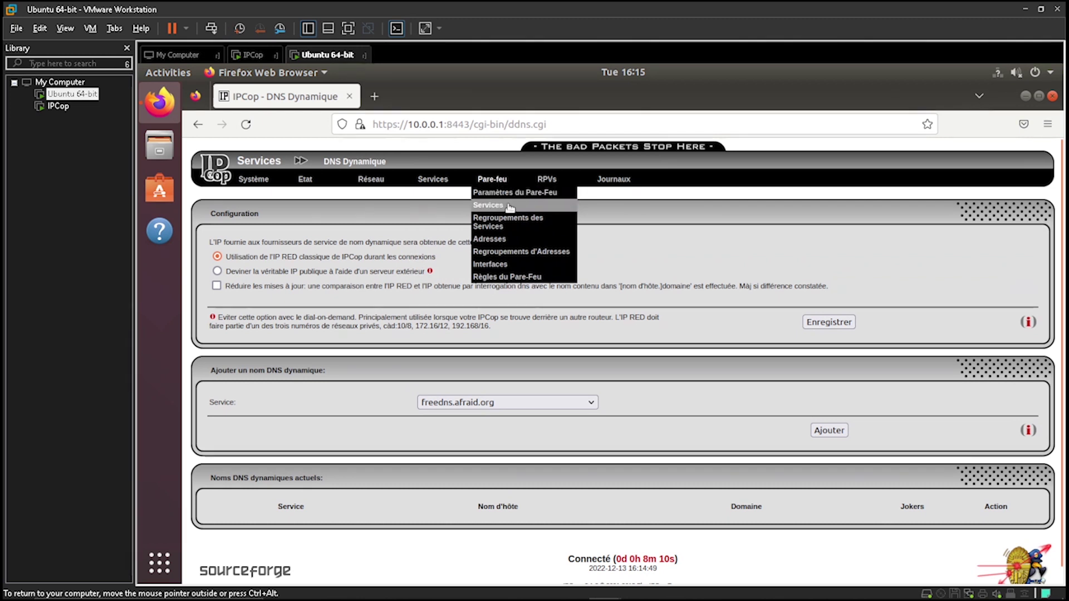
click(513, 195)
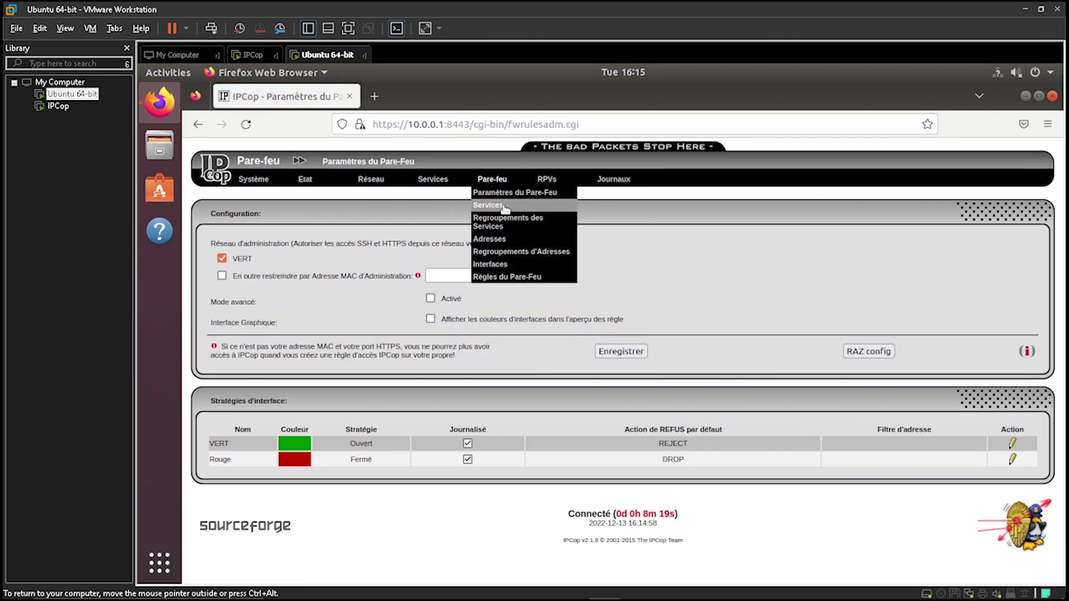
Browse the firewall Services list, noting the IPCop ntp entry and IPCop http on port 81
click(509, 205)
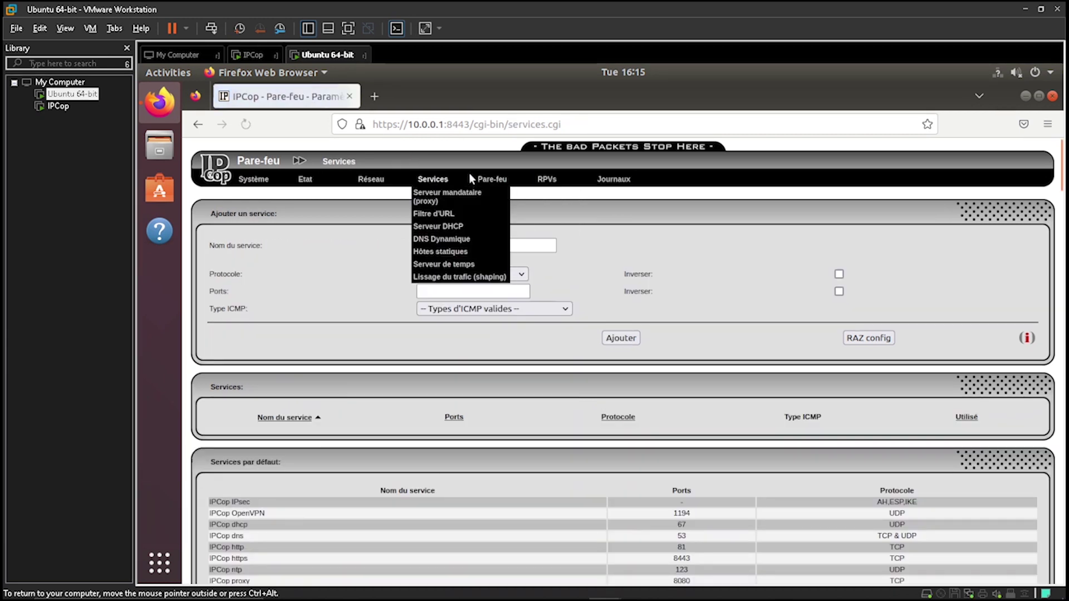
scroll(622, 319, down, 15)
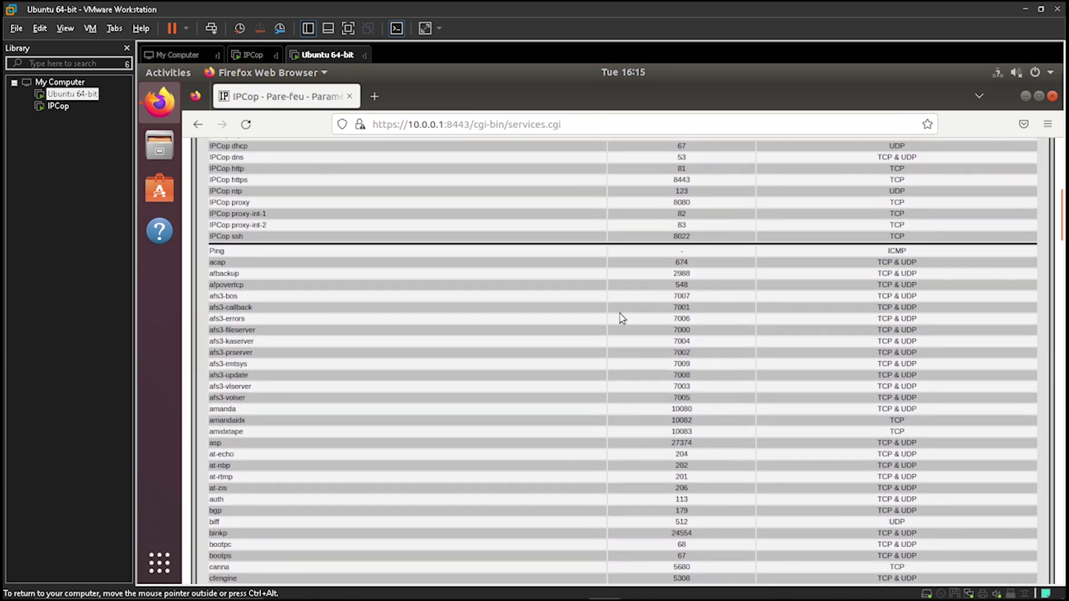
scroll(622, 319, down, 10)
scroll(622, 319, up, 8)
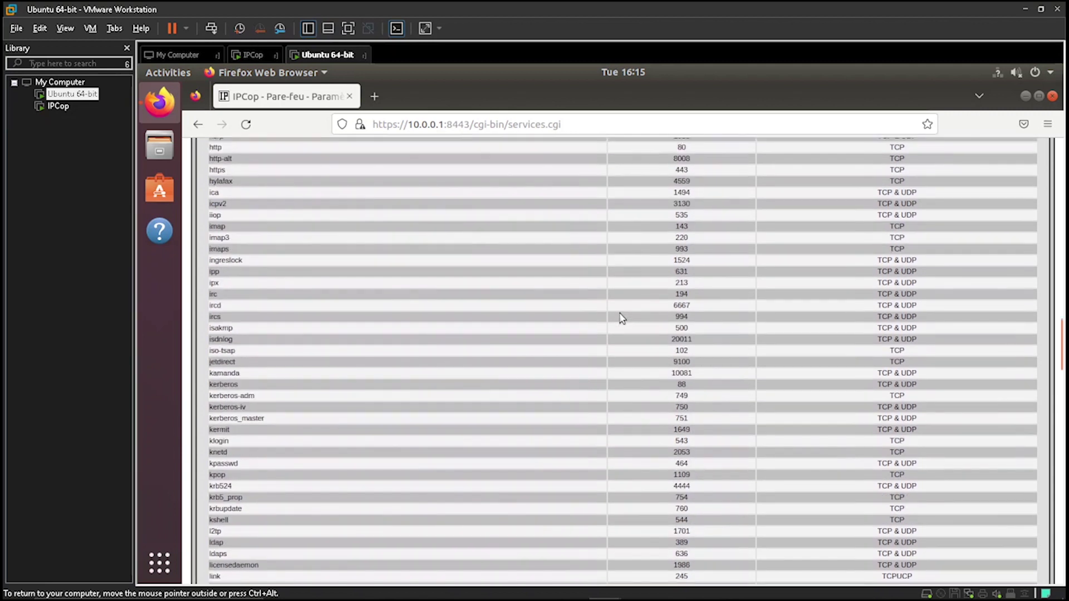
scroll(622, 319, up, 20)
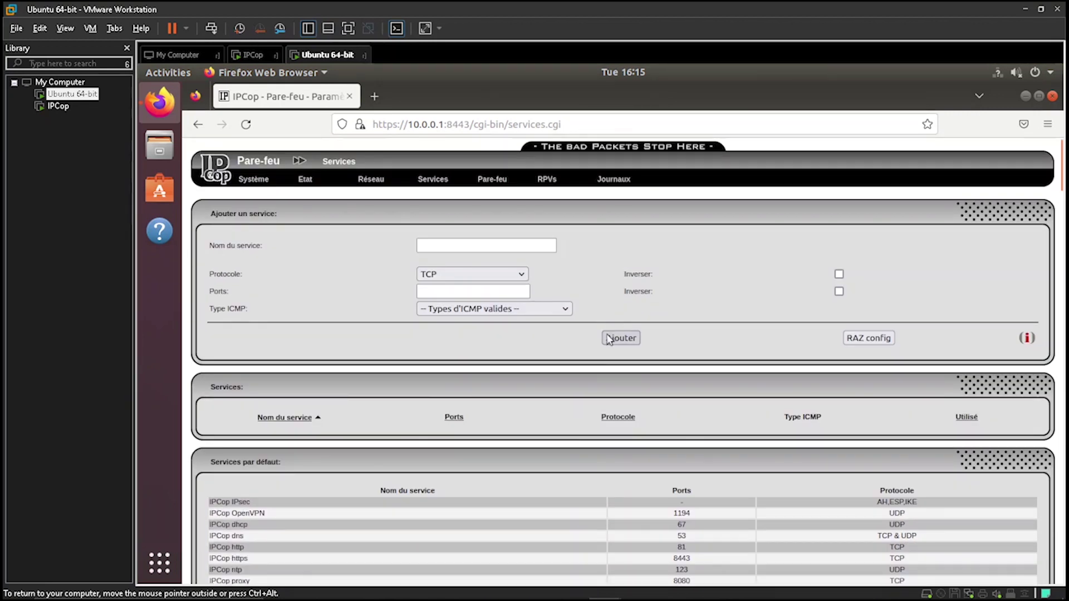
scroll(622, 319, down, 5)
drag(210, 343, 228, 346)
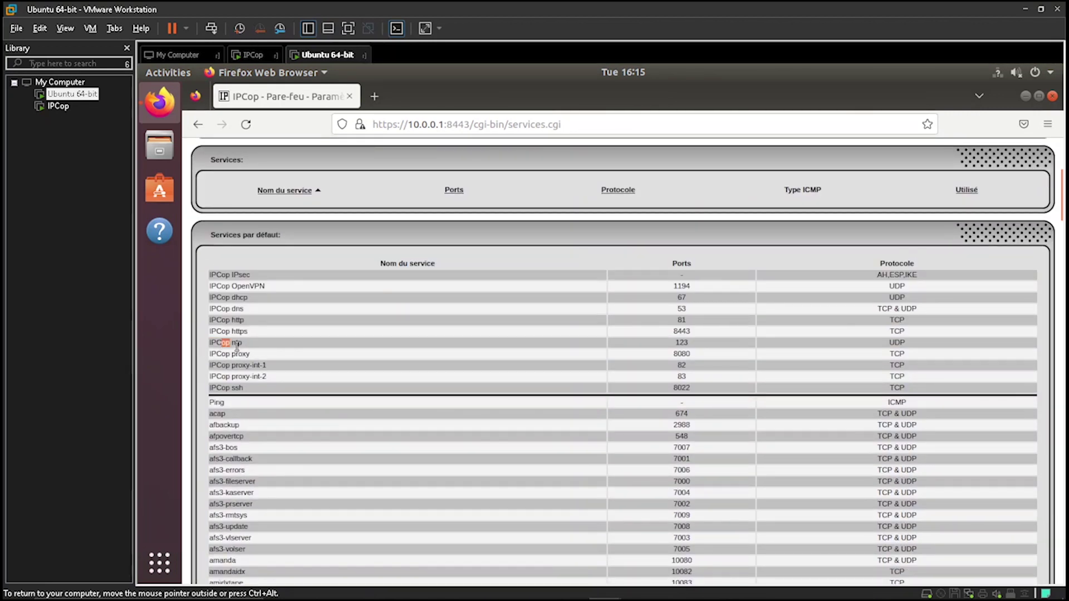
click(357, 340)
drag(672, 324, 690, 323)
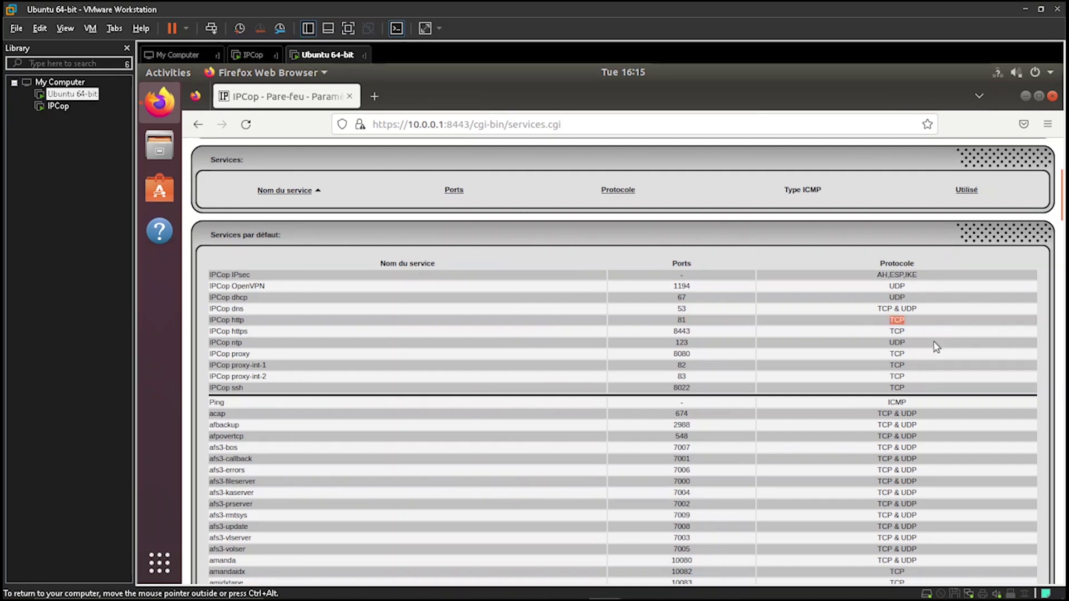
scroll(927, 345, up, 4)
Set the new service's ICMP type to host-unknown (3/7)
click(564, 309)
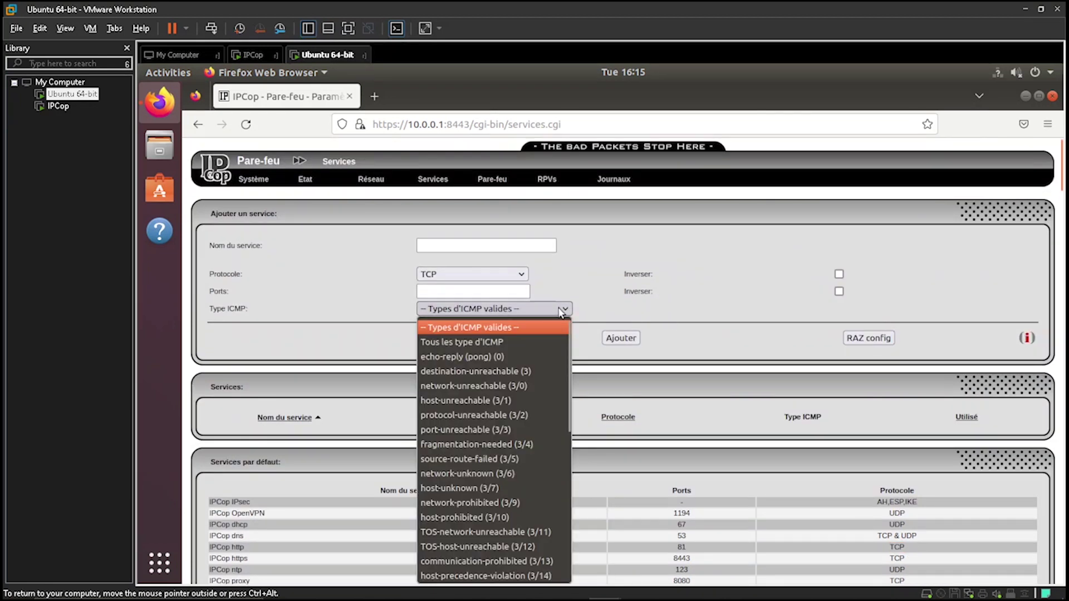
click(478, 489)
mouse_move(485, 167)
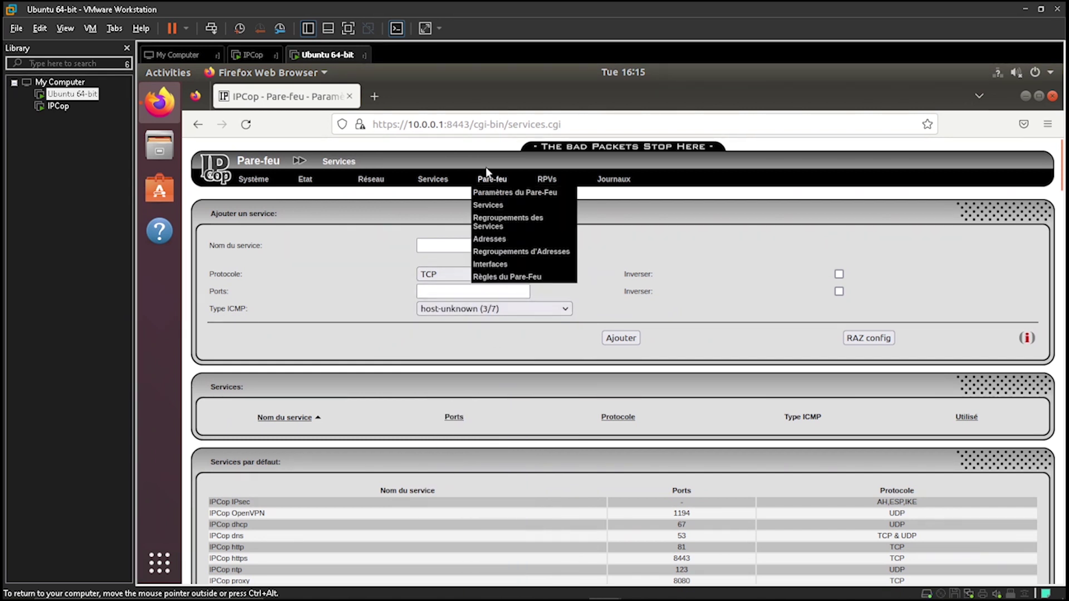
click(446, 291)
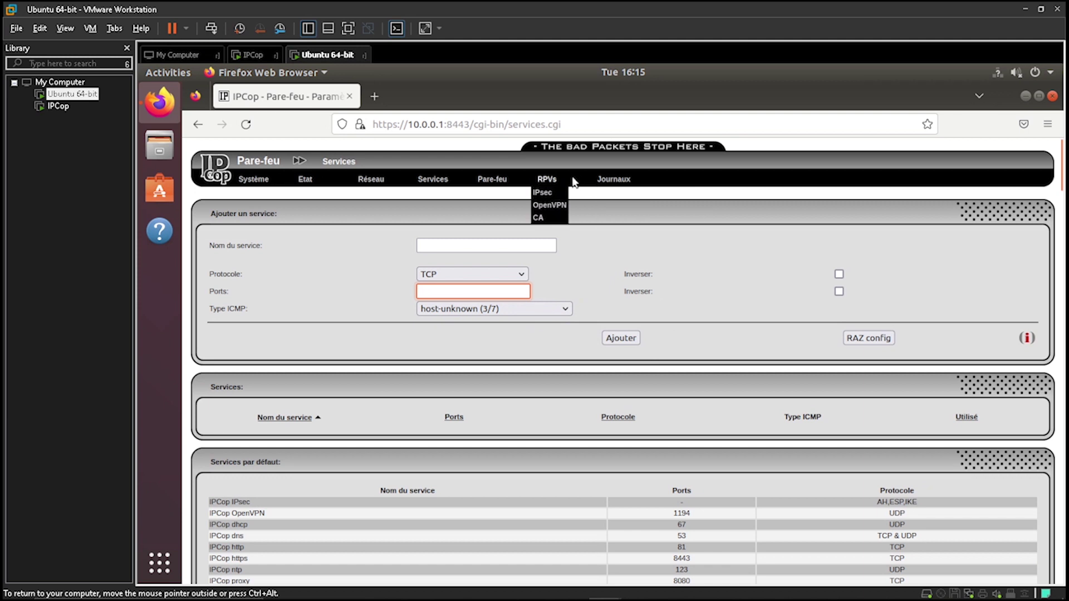
View the Regroupements des Services page, then the RPVs IPsec page
mouse_move(506, 175)
click(498, 225)
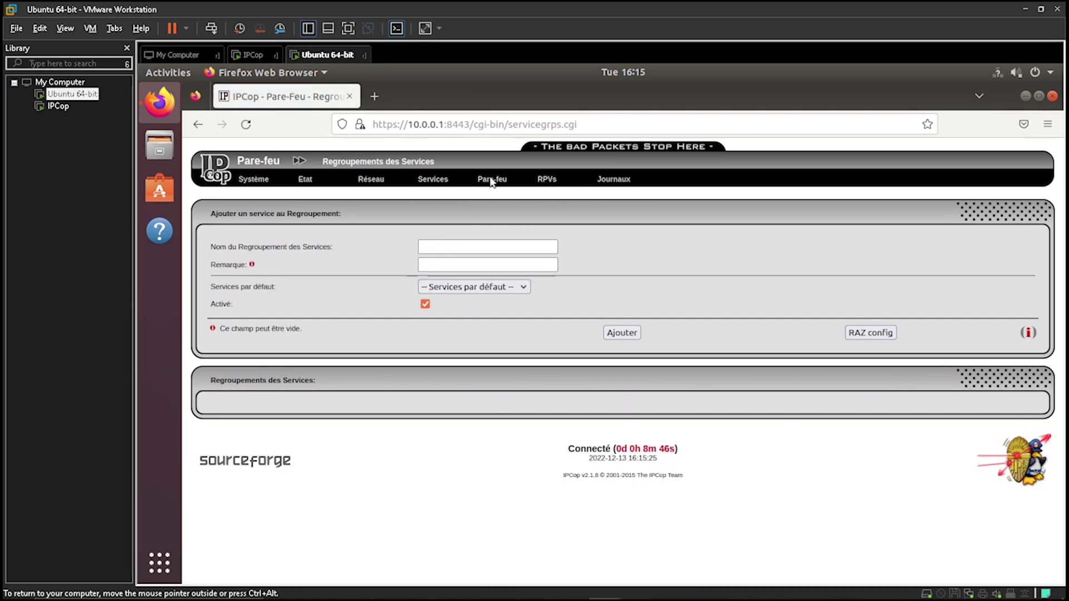
mouse_move(489, 177)
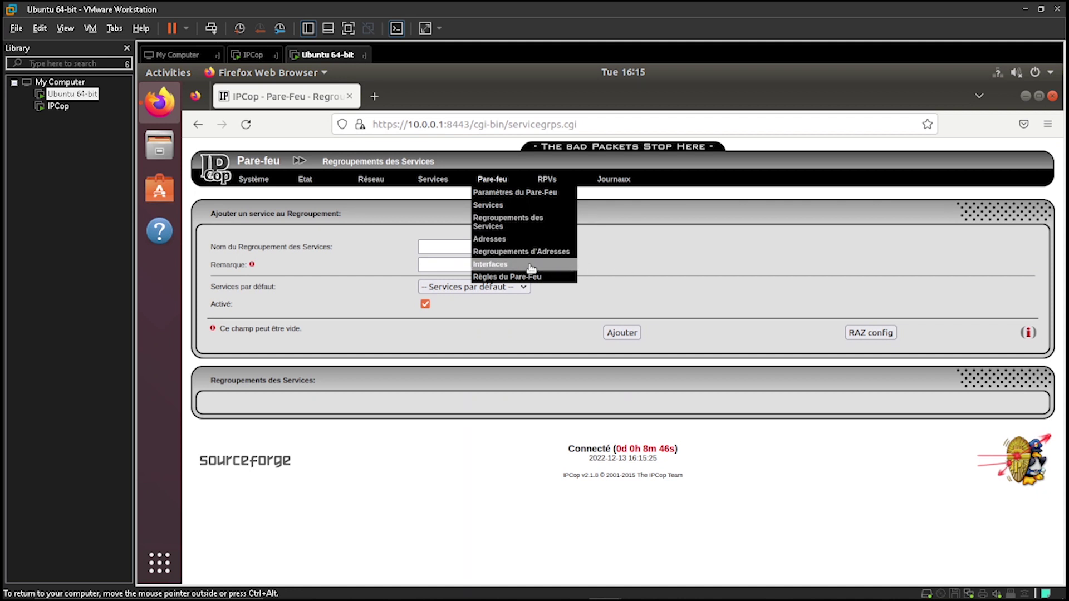
mouse_move(547, 183)
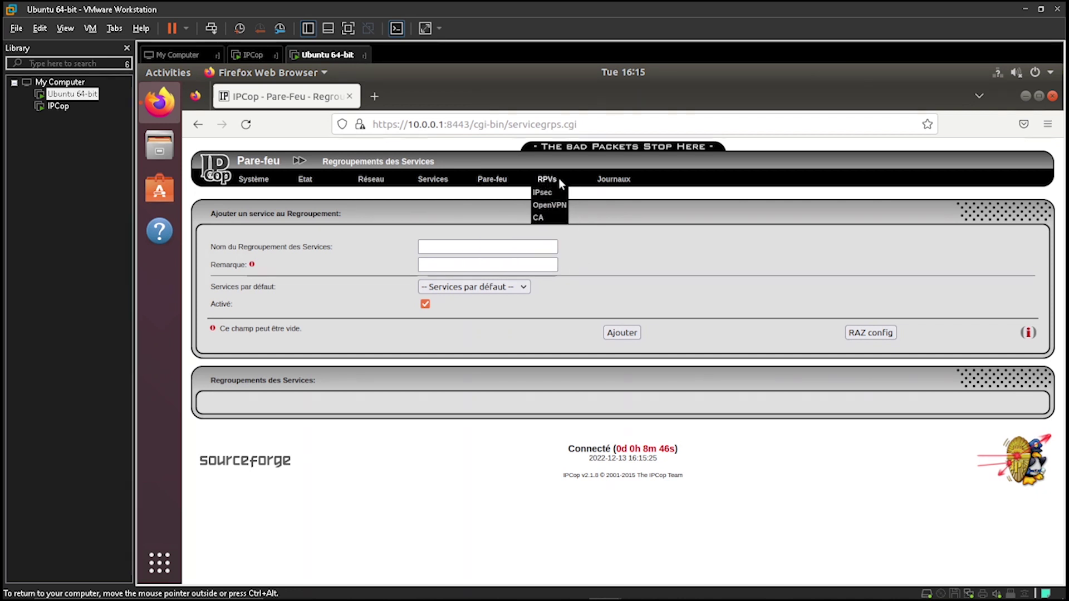
click(553, 193)
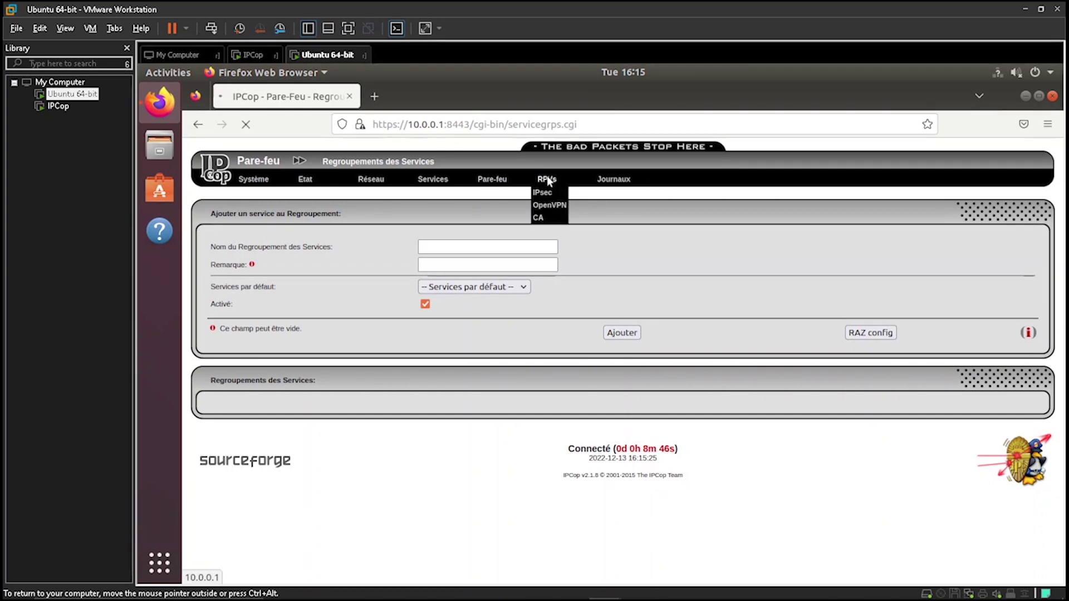
Review the firewall, proxy, URL filter and system log pages under Journaux
mouse_move(614, 180)
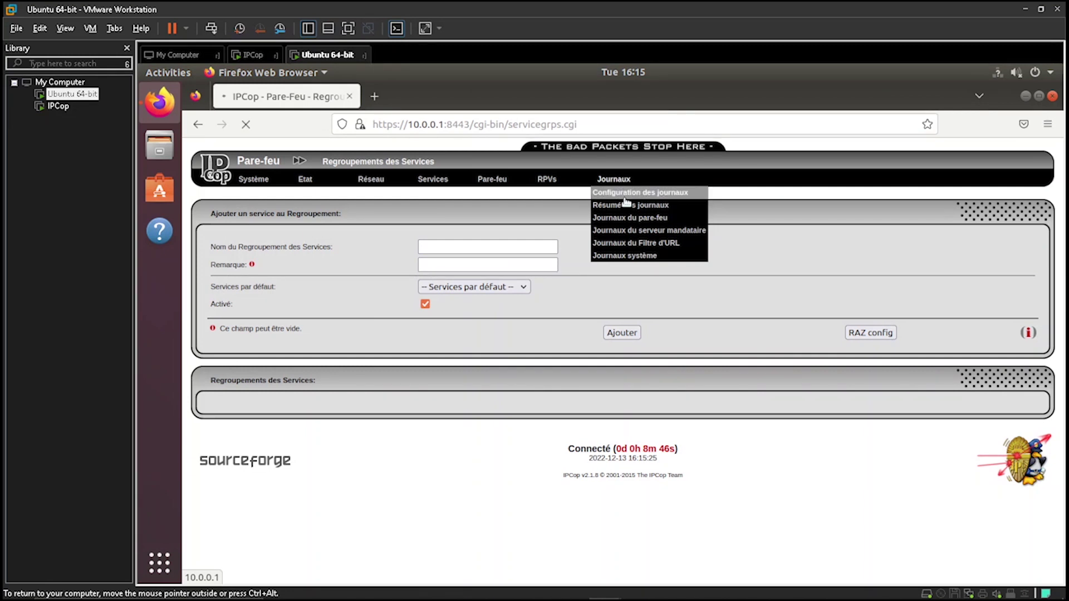
click(630, 221)
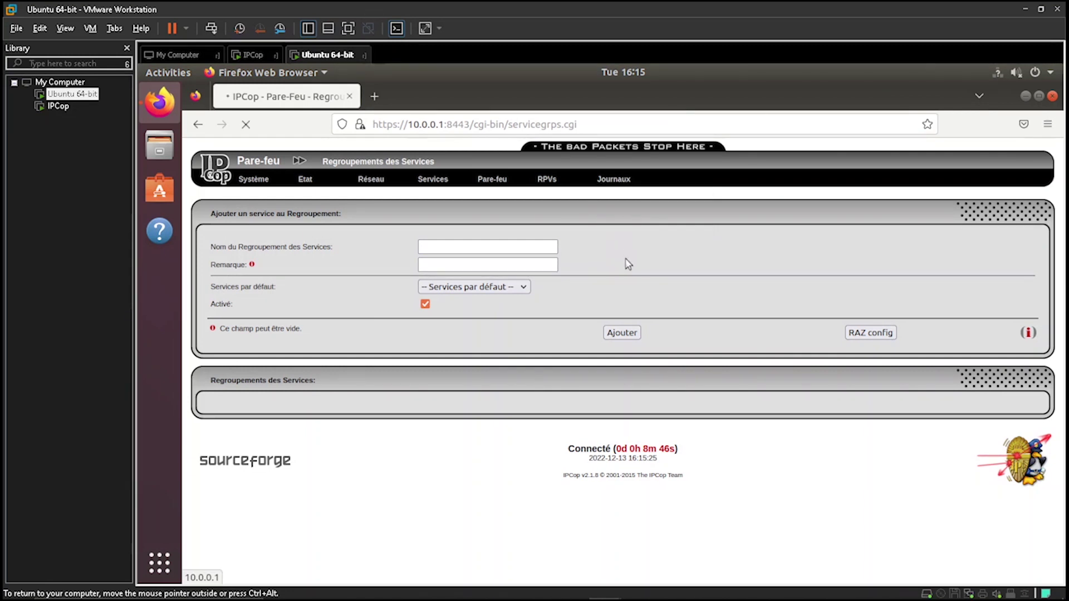
mouse_move(603, 190)
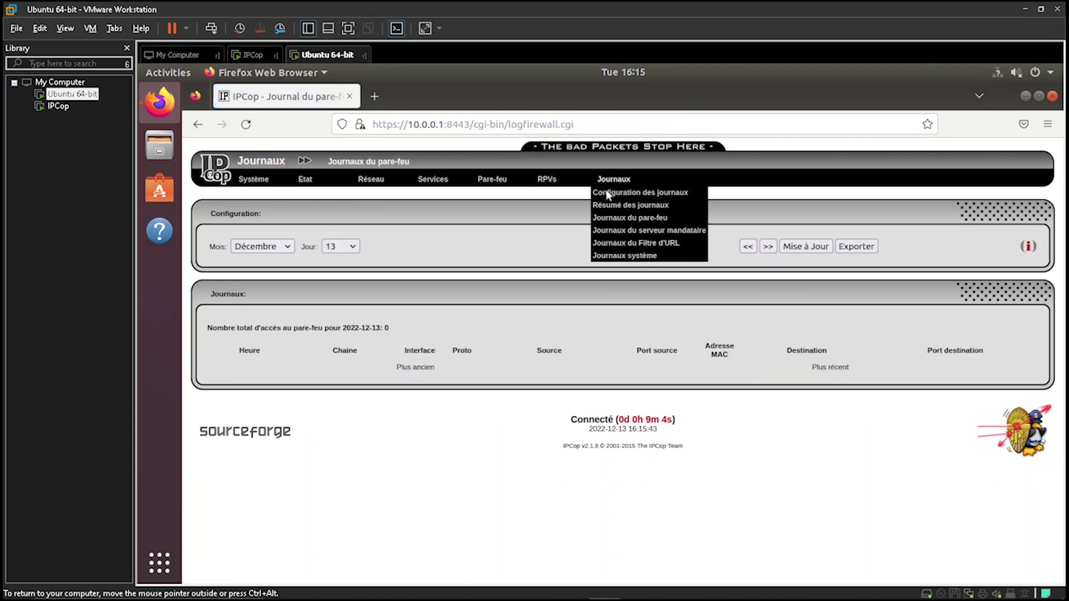
click(619, 232)
mouse_move(612, 184)
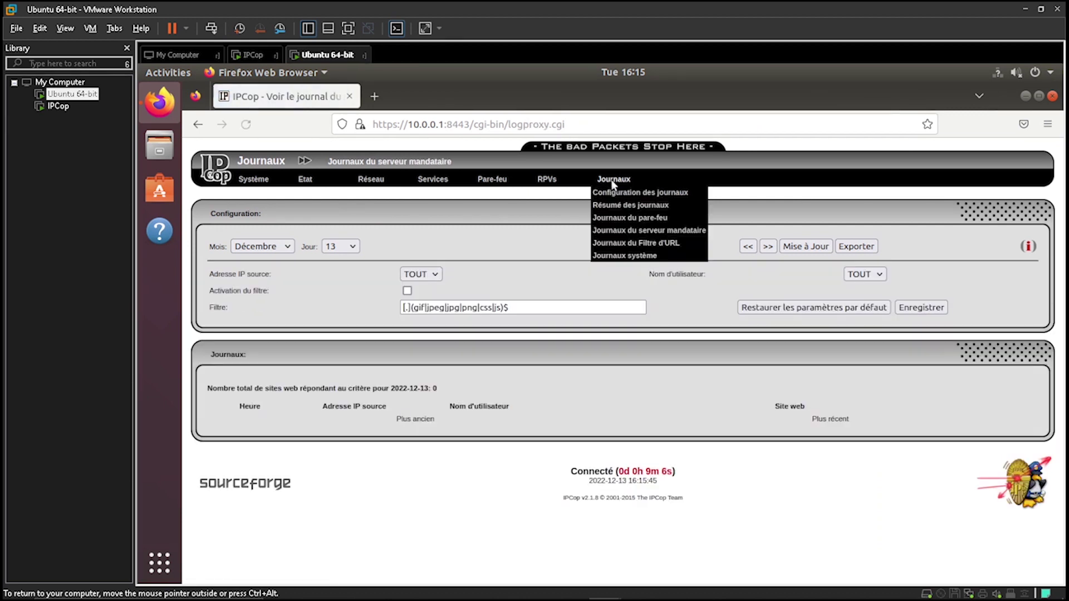
click(630, 243)
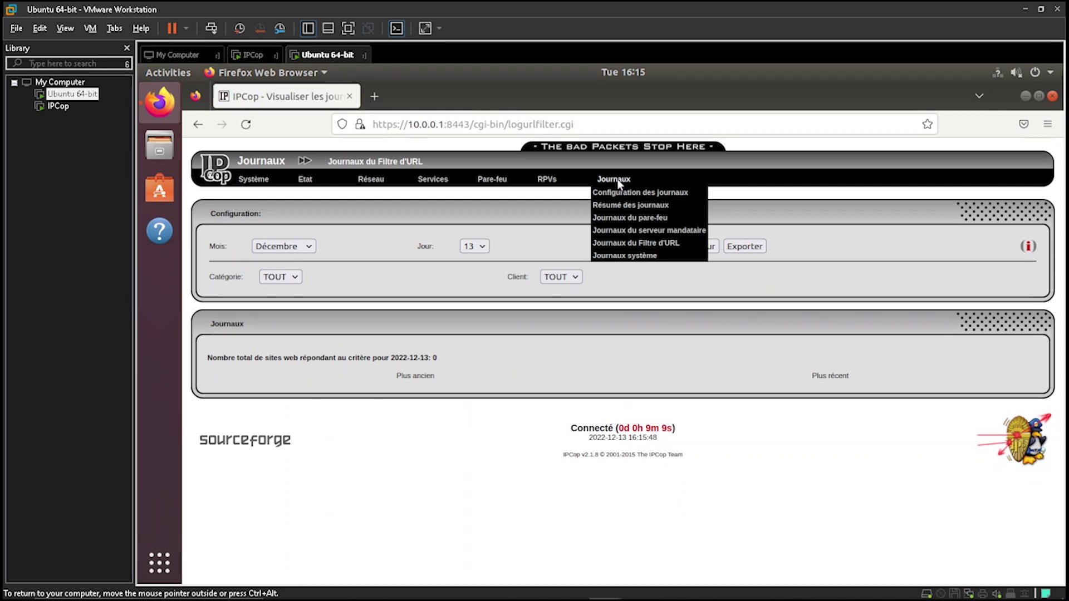
click(636, 256)
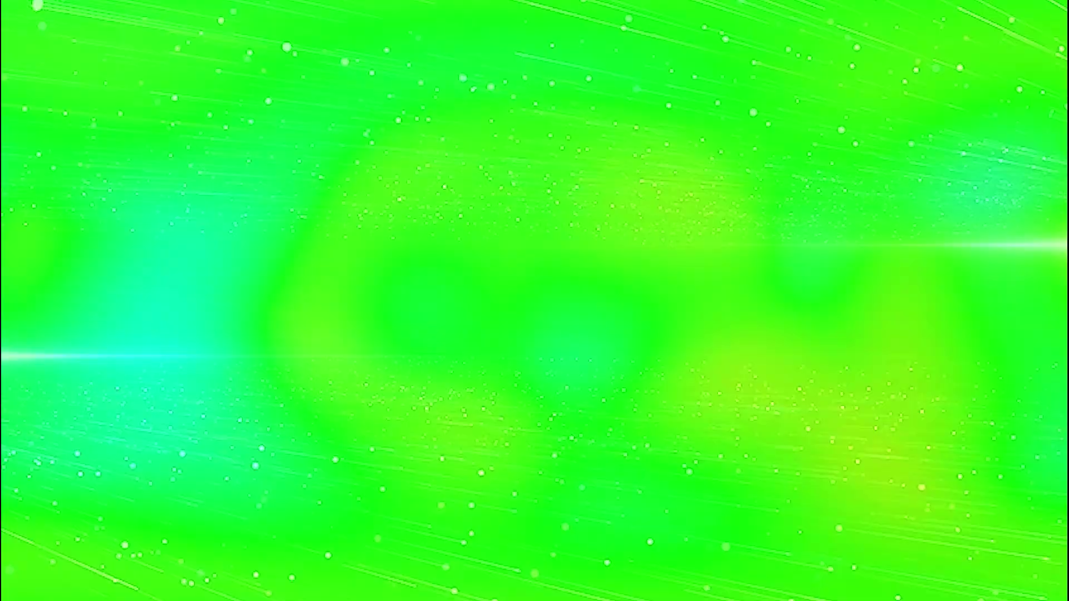